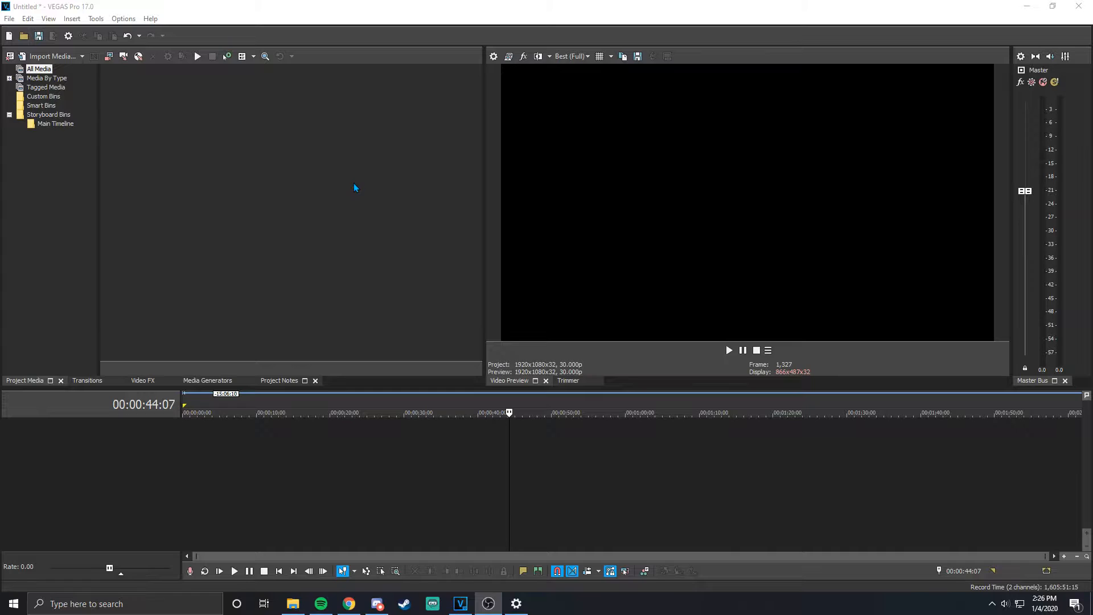
click(227, 463)
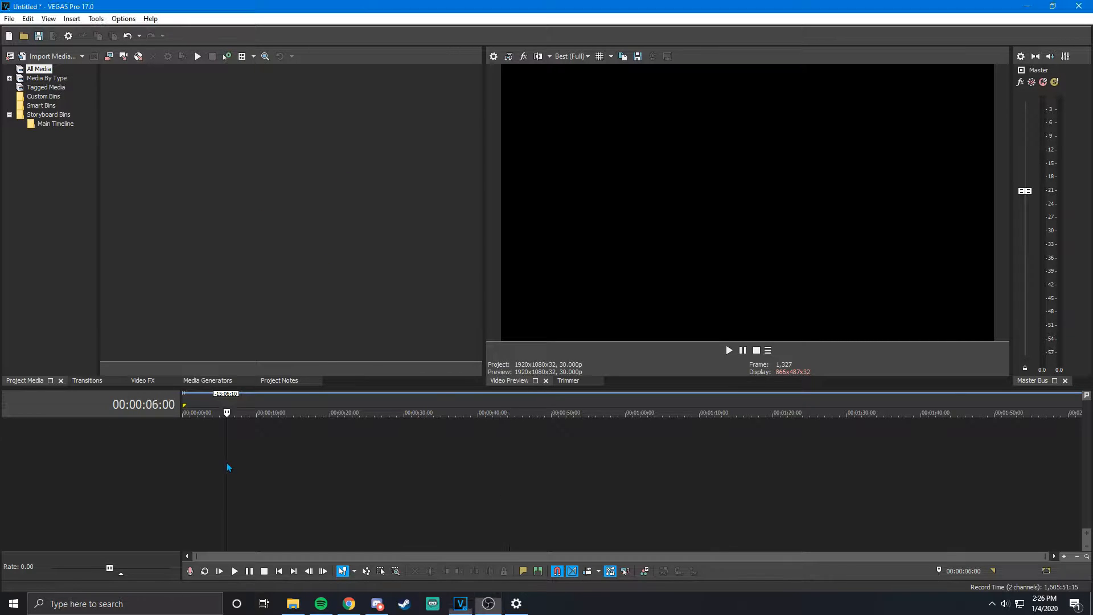
click(323, 440)
click(392, 449)
click(190, 439)
click(322, 456)
click(309, 455)
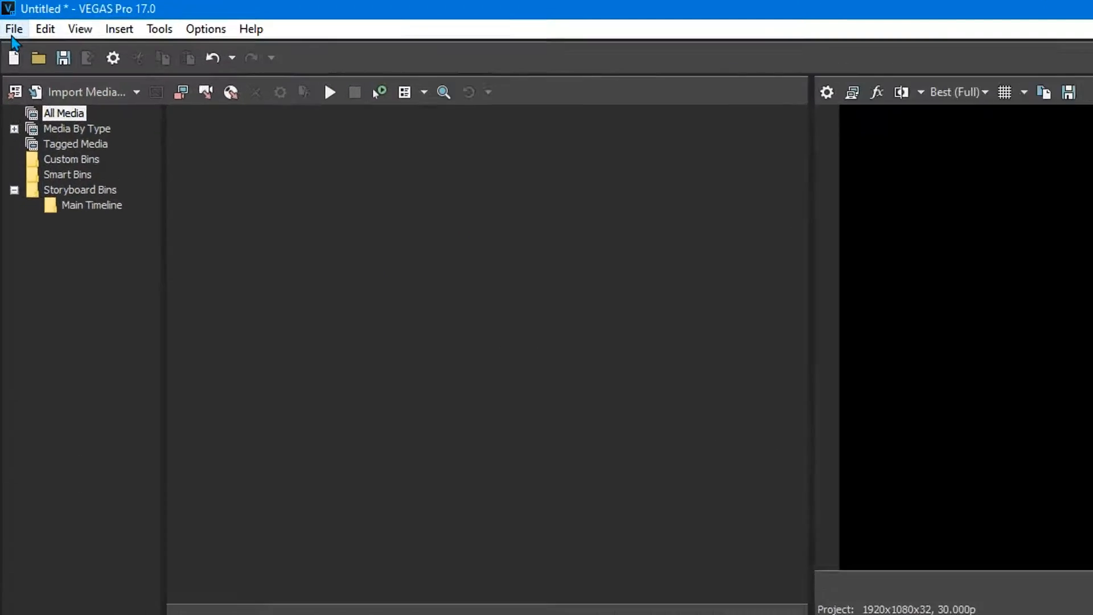
Create a new project with the custom 1920x1080, 59.940 fps template, discarding changes to the current one
click(9, 19)
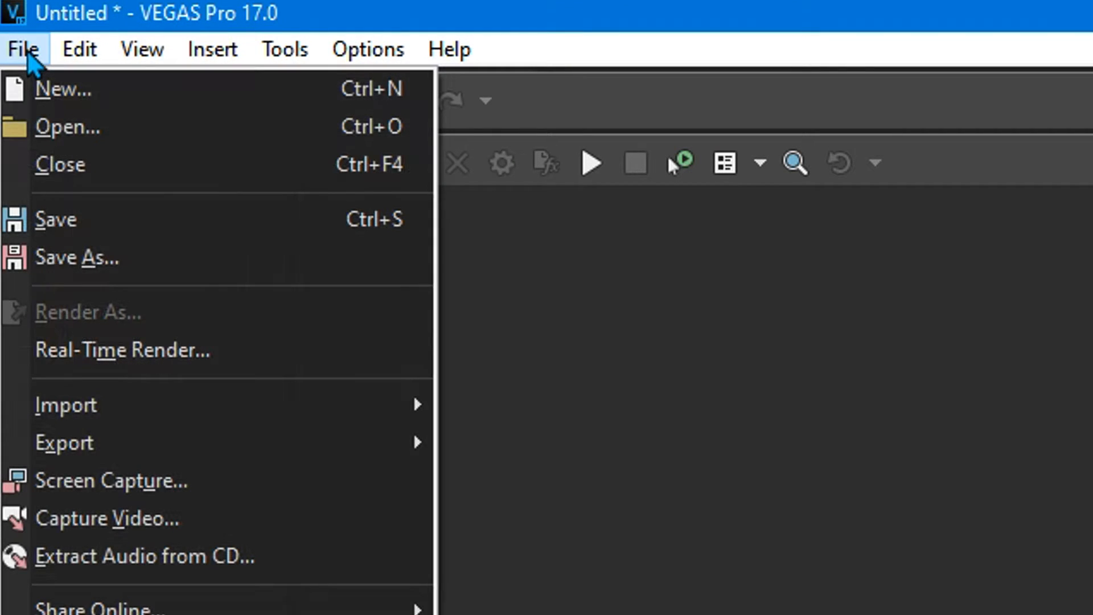
click(106, 95)
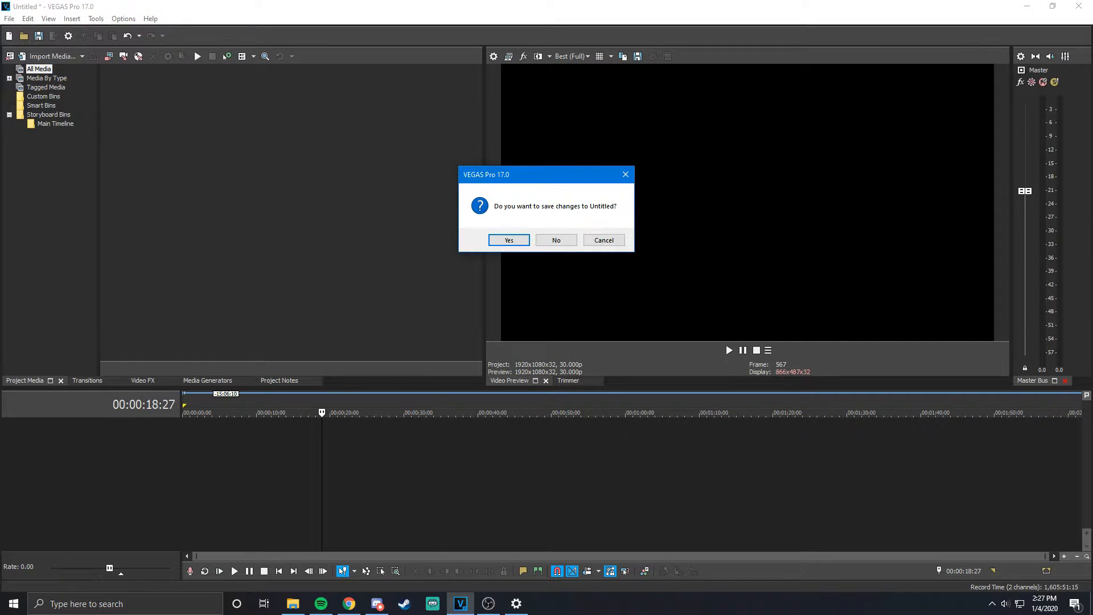
click(556, 239)
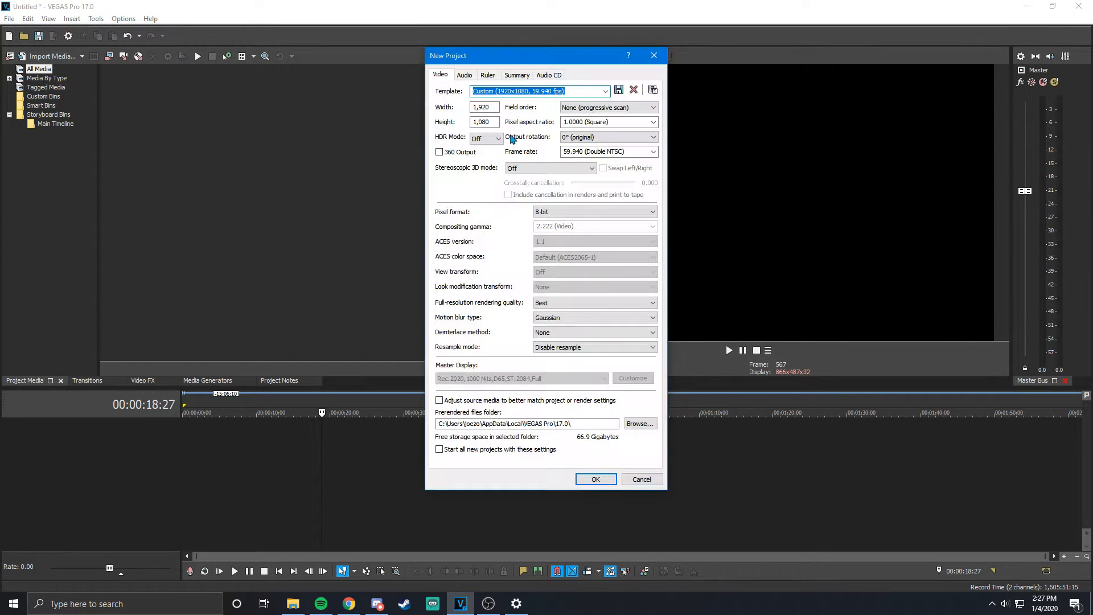
drag(512, 64, 497, 101)
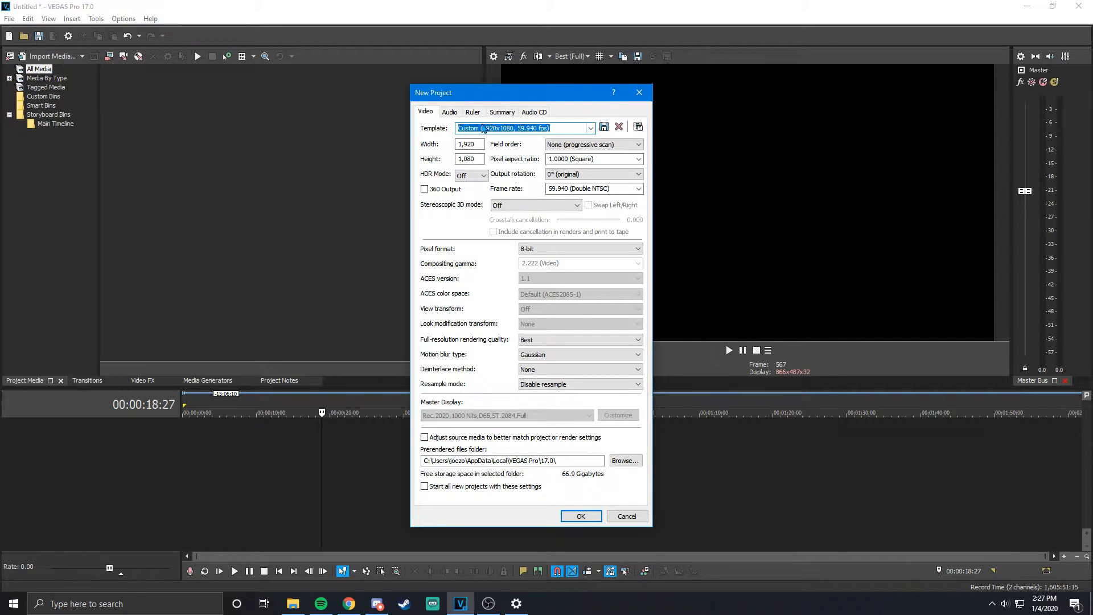
click(590, 130)
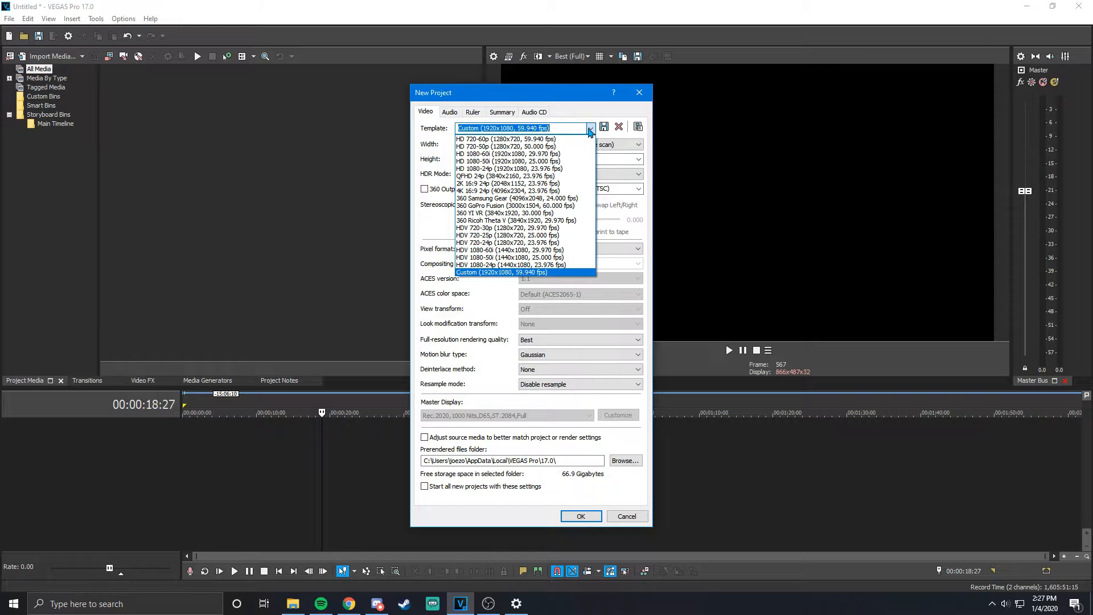
click(590, 130)
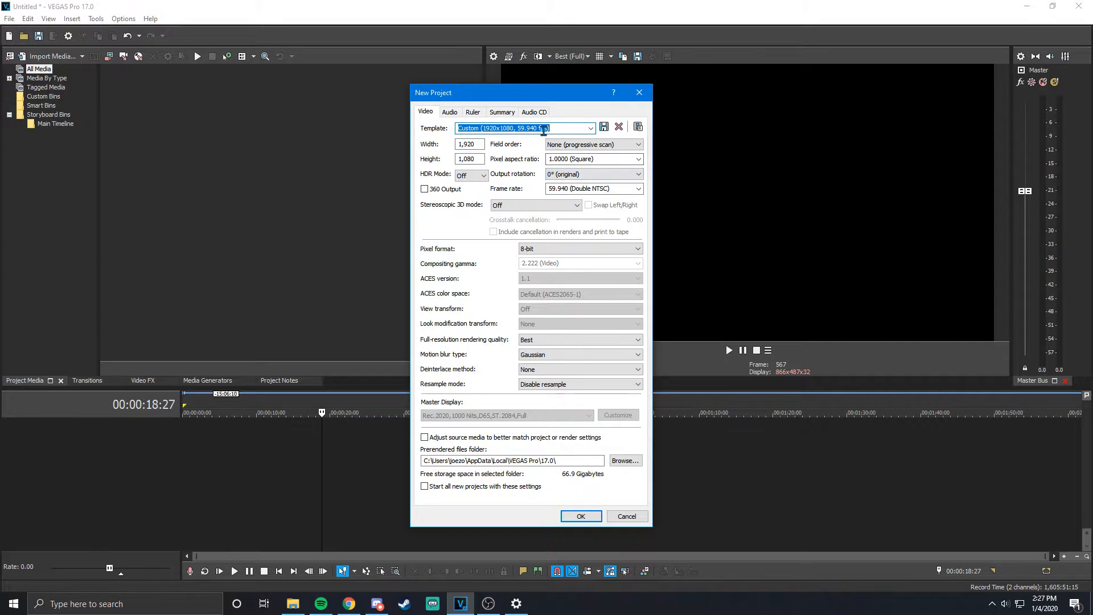
click(590, 128)
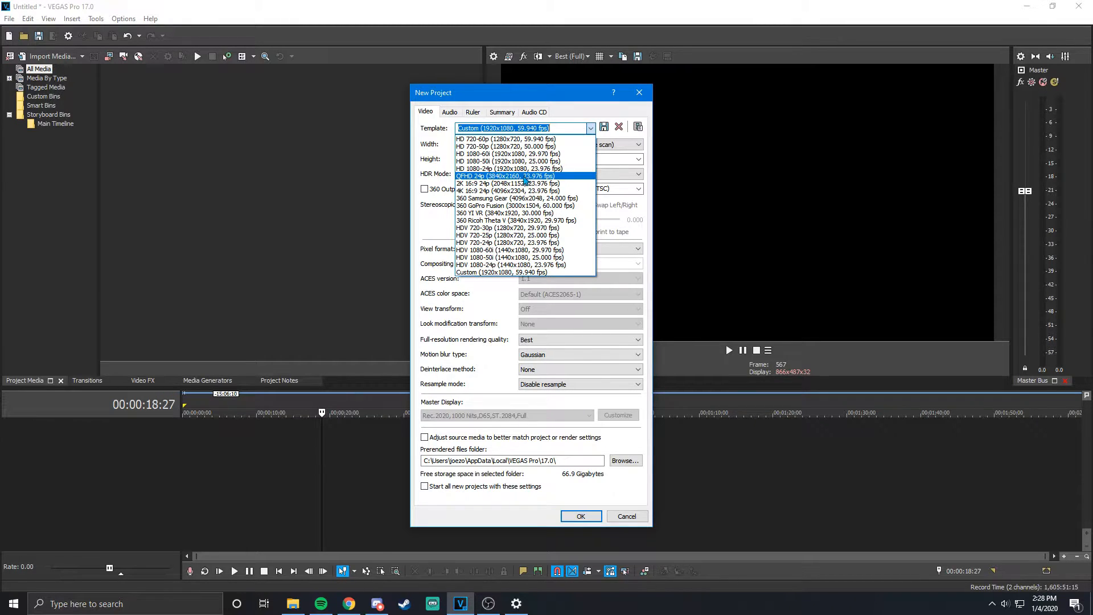
click(591, 128)
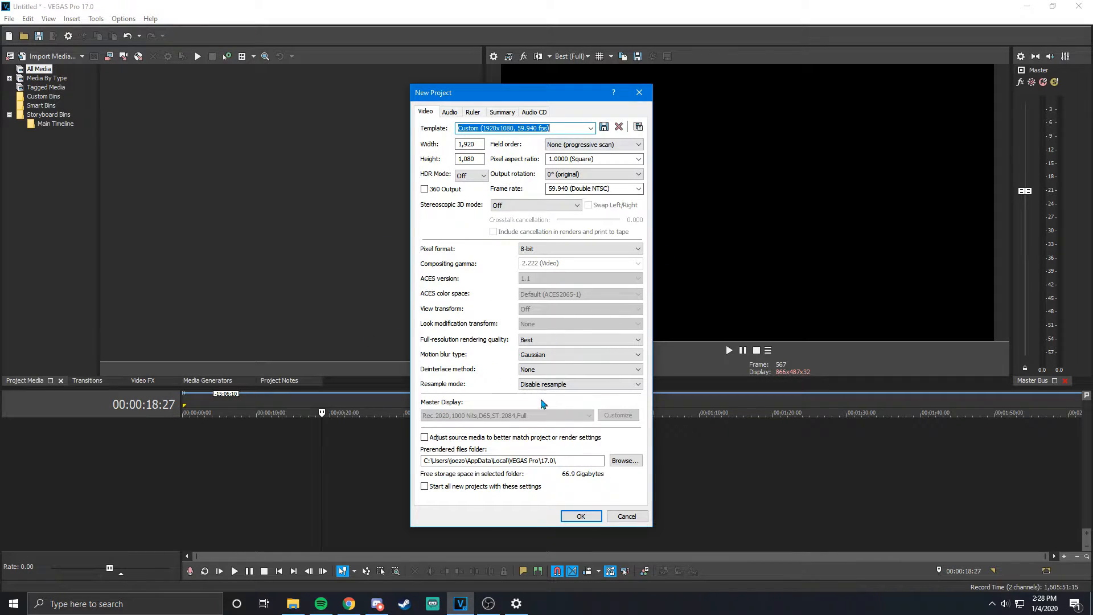
click(595, 518)
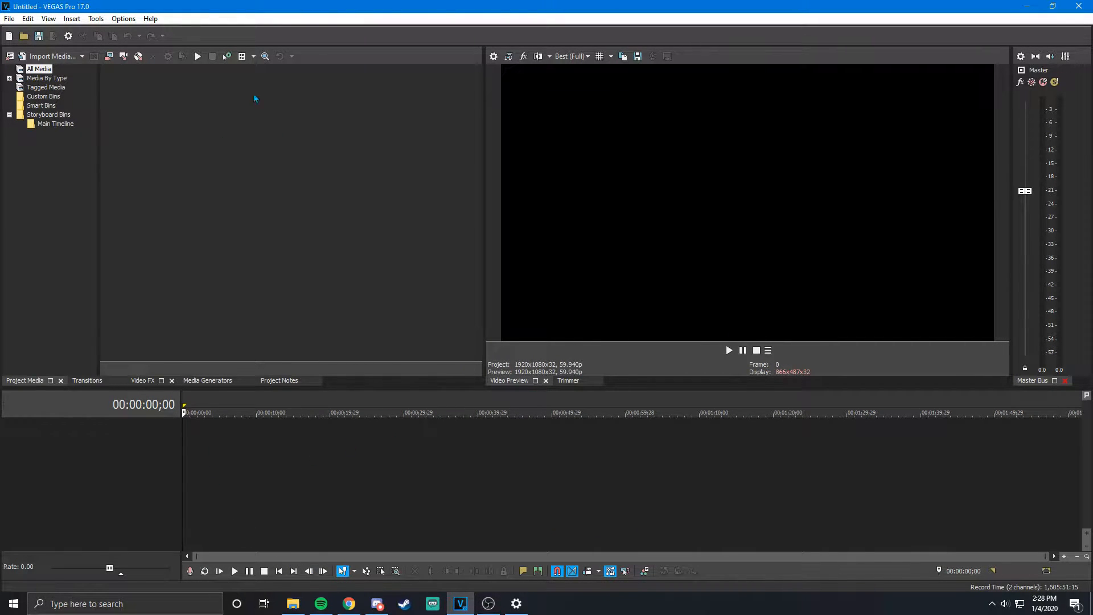
Import the galaxy buds REVIEW video, the sunglasses image and the thought bubble image from the video folder in Downloads
click(62, 59)
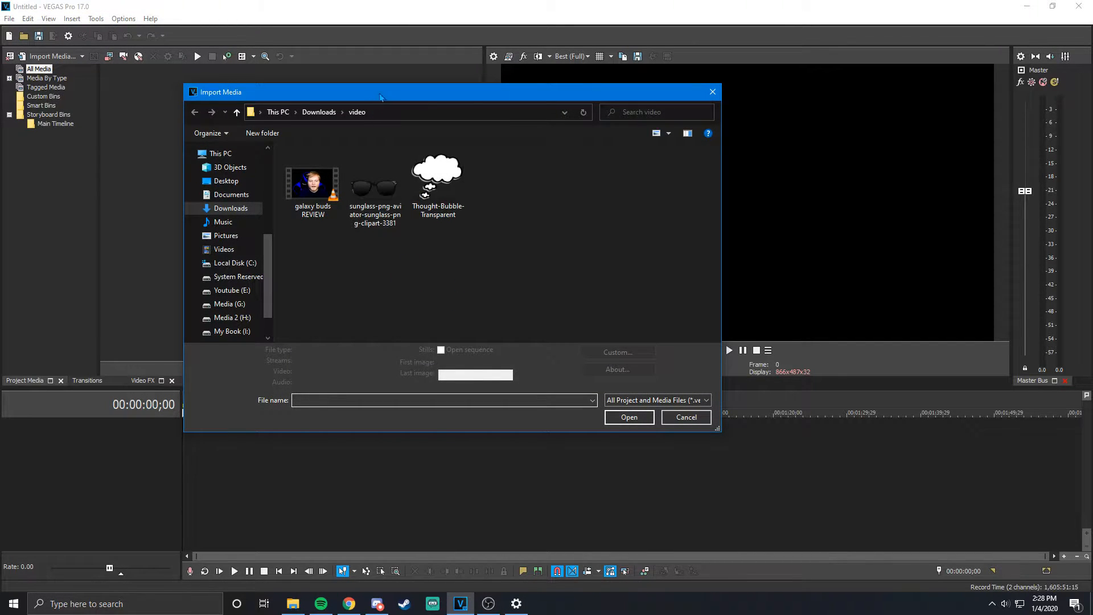
drag(378, 99, 451, 134)
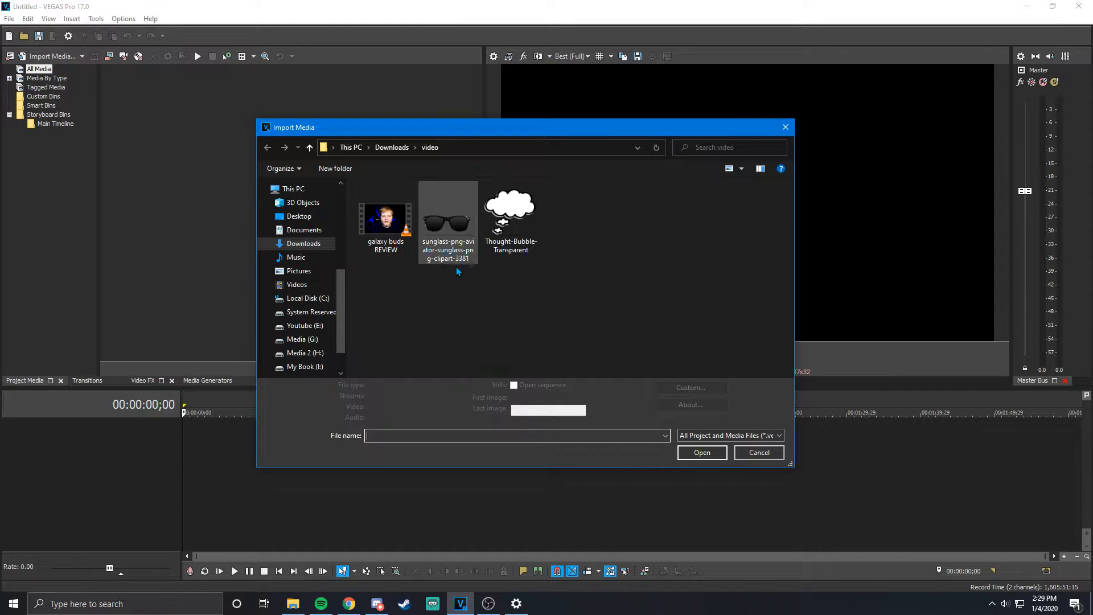
key(ctrl+a)
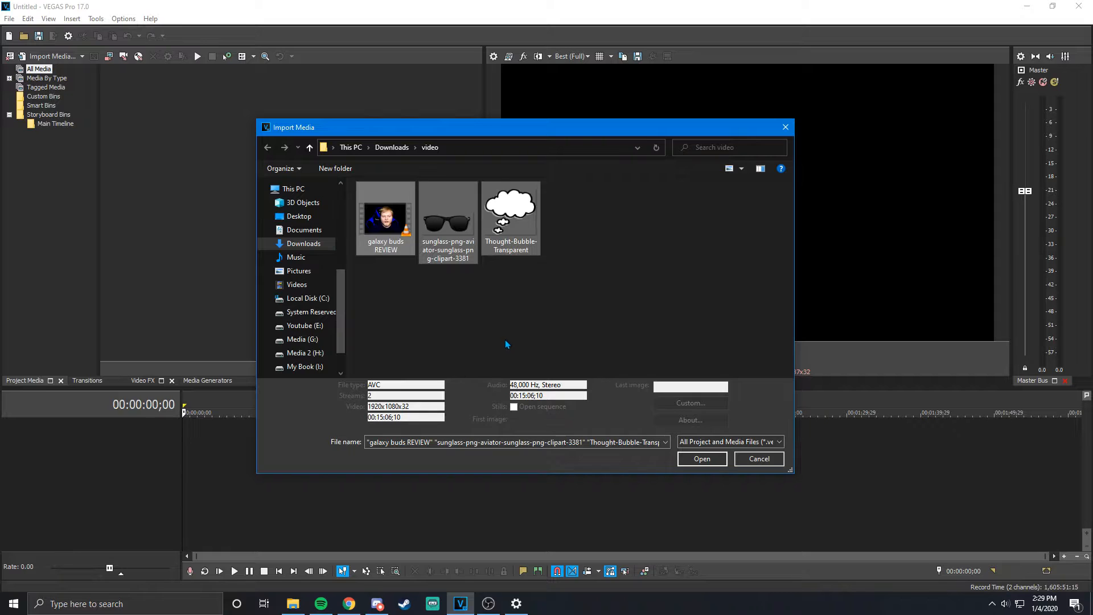
click(704, 459)
click(239, 211)
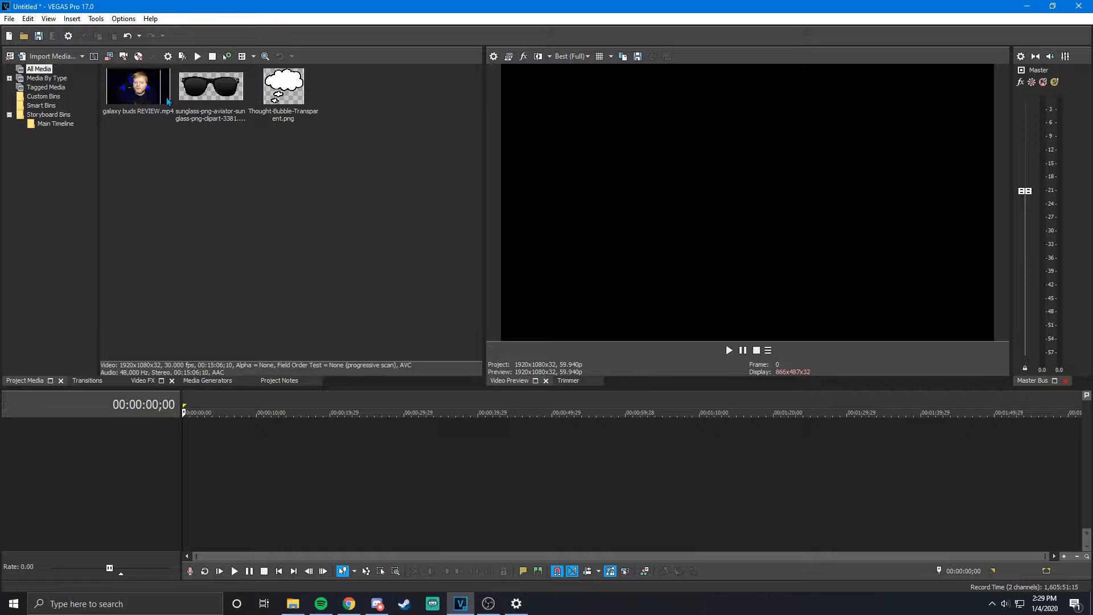
Add galaxy buds REVIEW.mp4 to the beginning of the empty timeline
drag(138, 87, 208, 420)
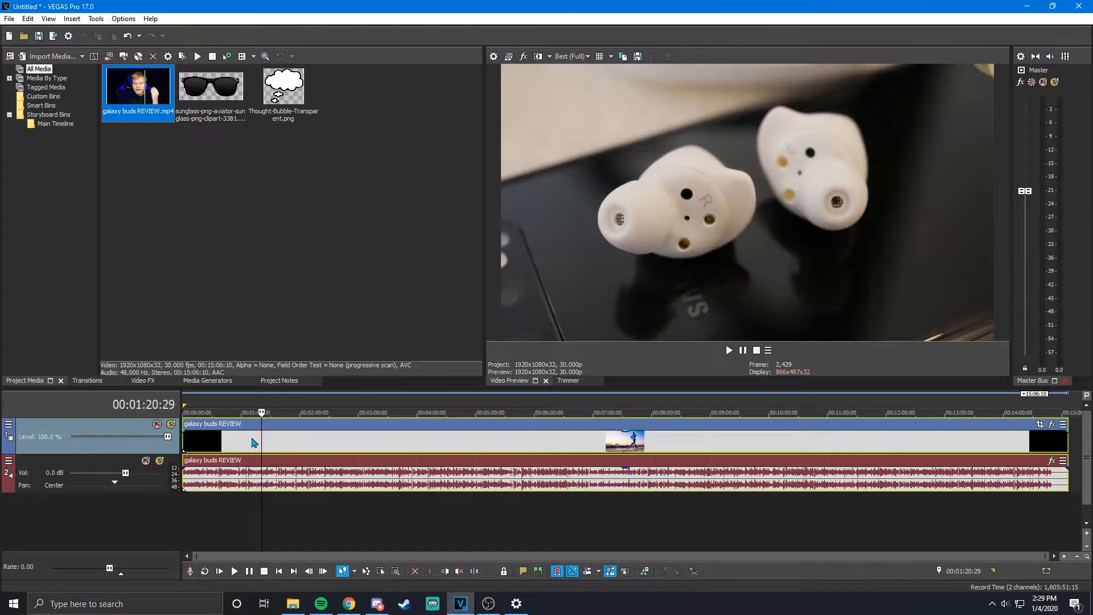
click(253, 442)
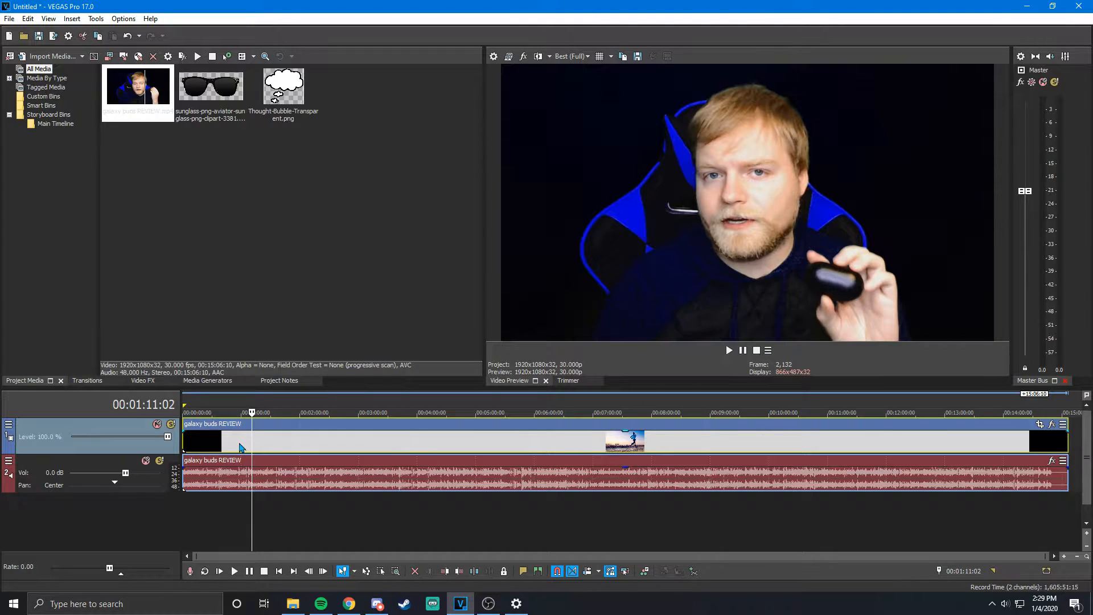
click(239, 446)
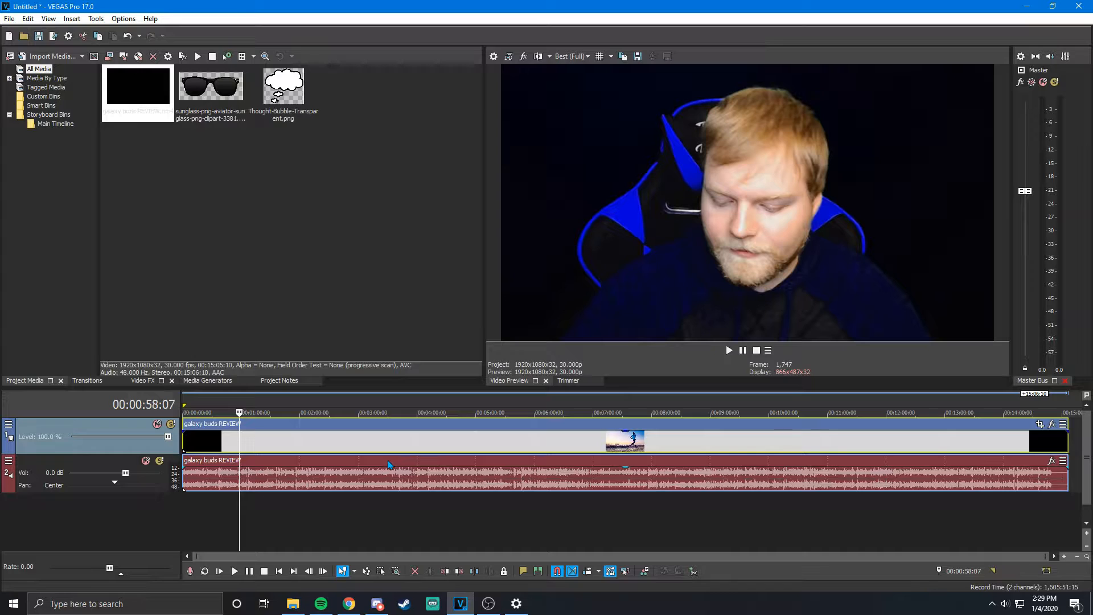
click(221, 87)
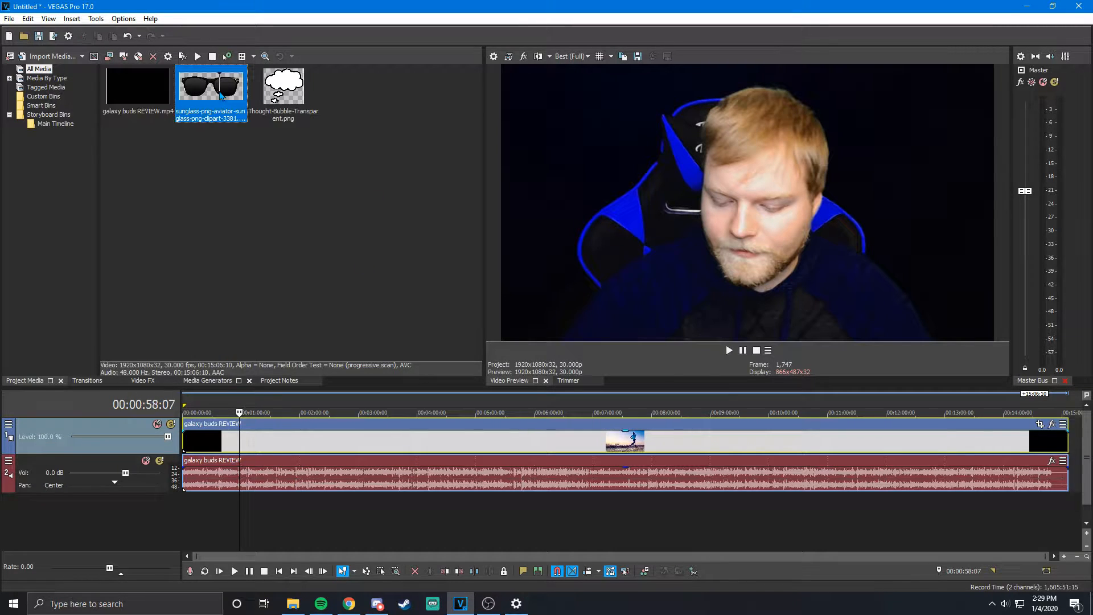
click(276, 94)
click(231, 86)
Split the galaxy buds REVIEW clip at 00:01:12:24
click(246, 448)
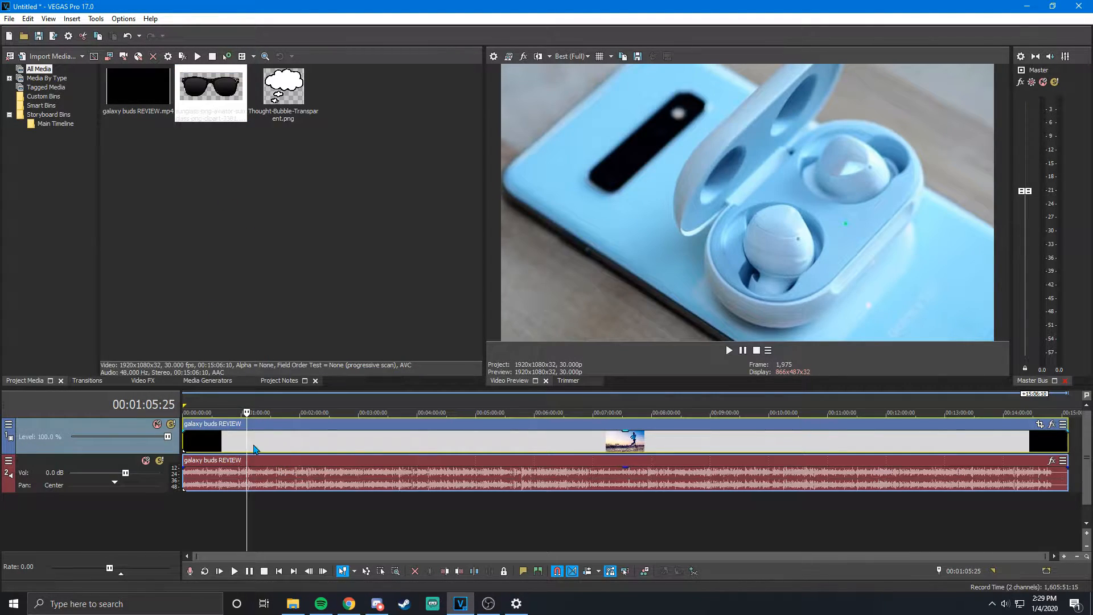
click(254, 449)
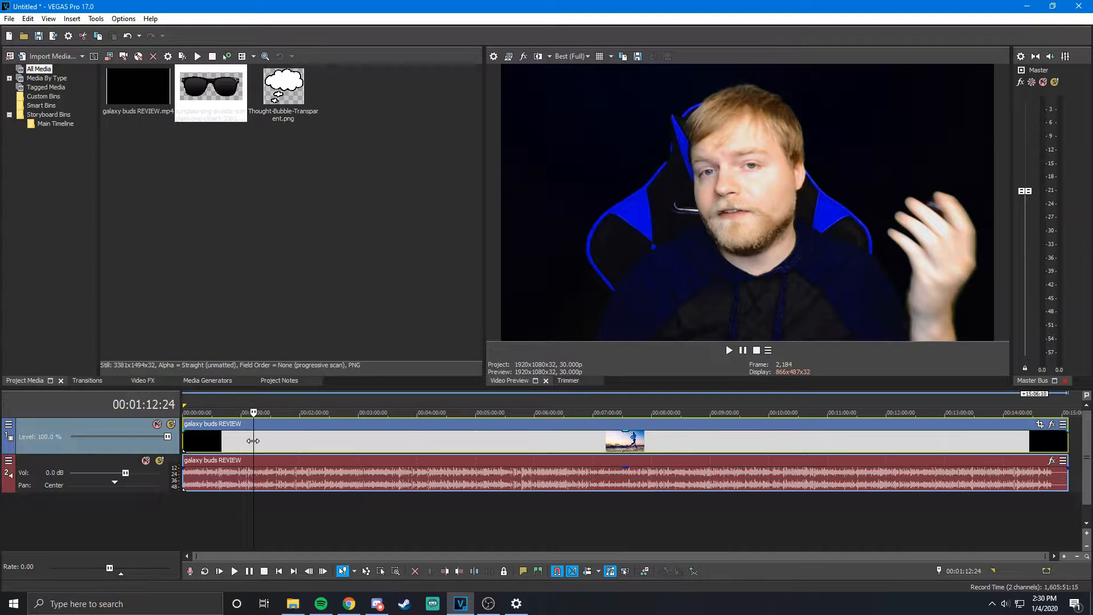
scroll(253, 441, up, 1)
scroll(252, 440, up, 10)
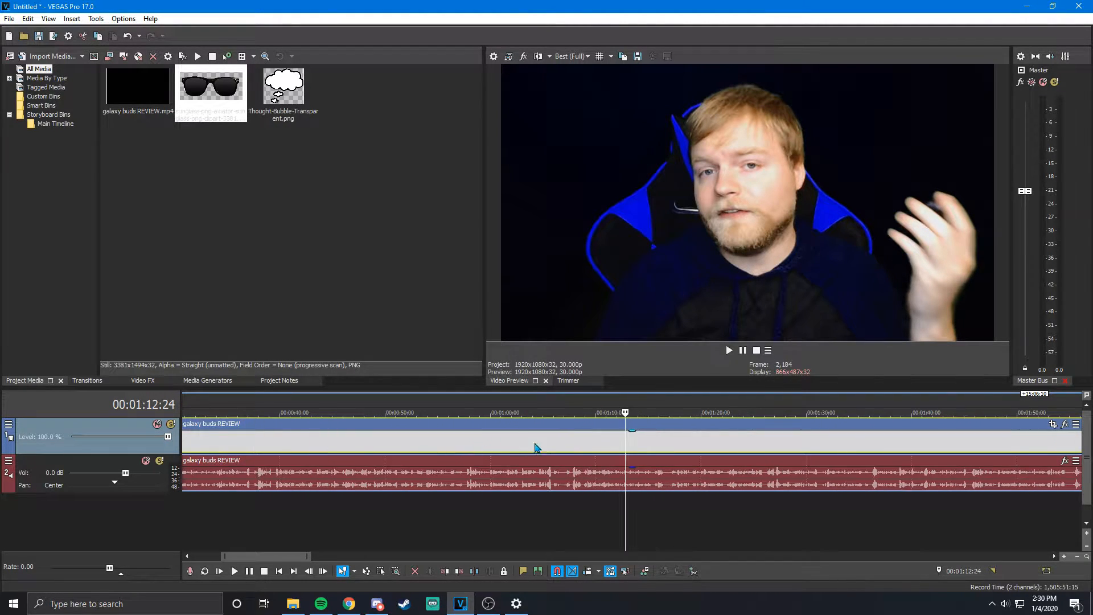
scroll(629, 459, up, 6)
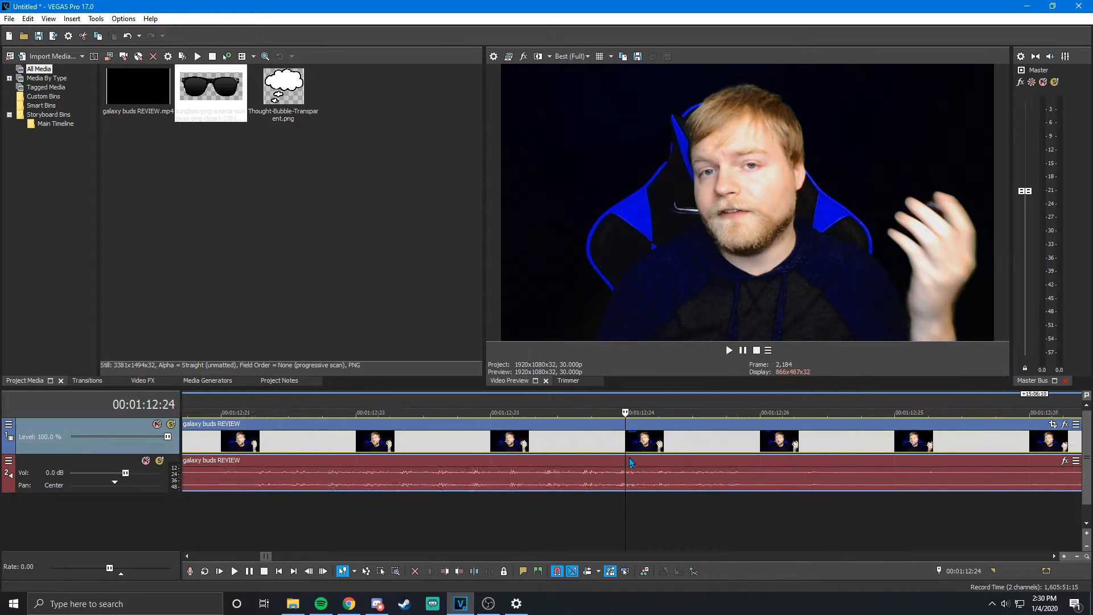
scroll(638, 448, down, 15)
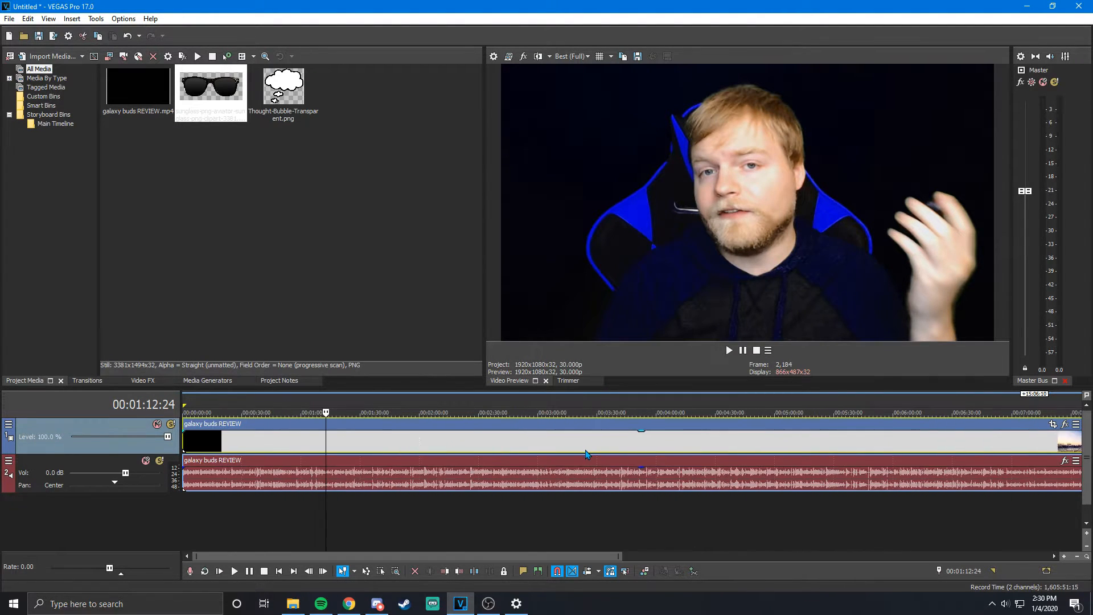
scroll(274, 443, up, 7)
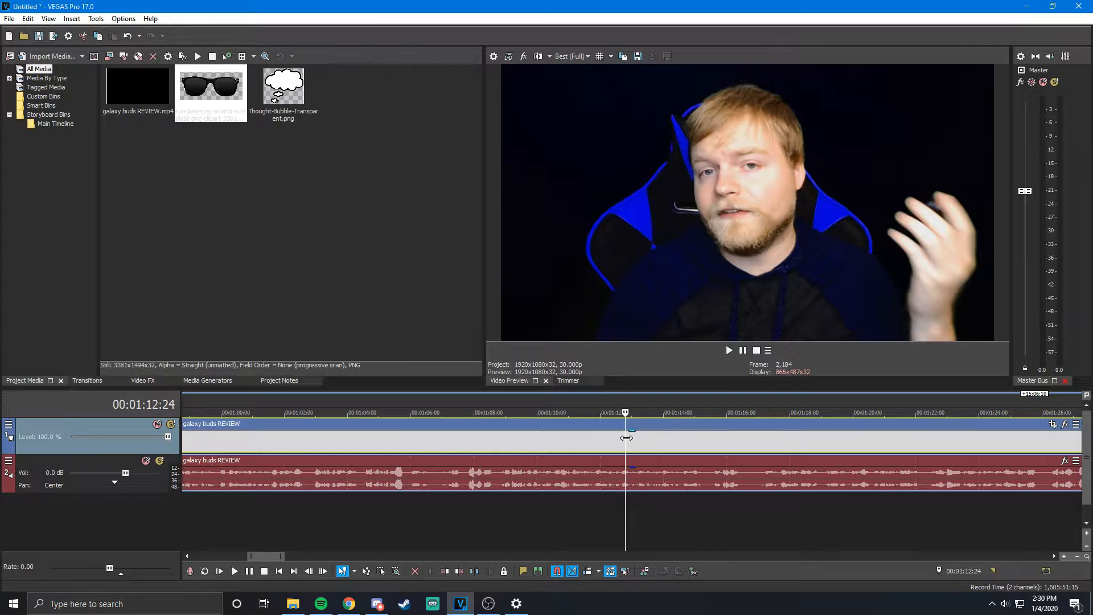
key(s)
scroll(626, 437, down, 8)
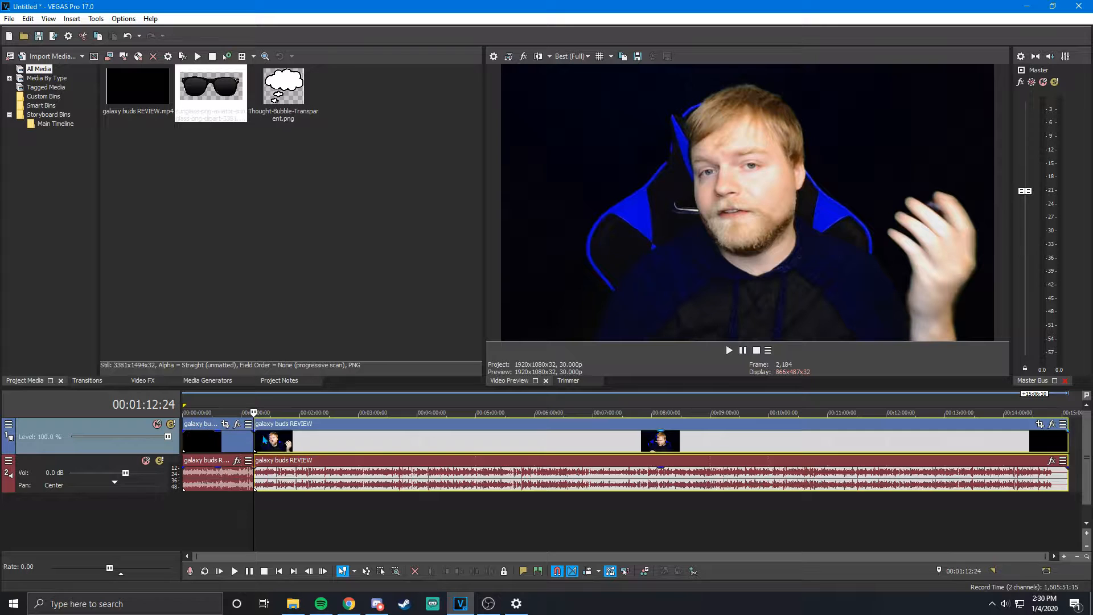
Split the second part of the galaxy buds REVIEW clip at 00:01:16:21 to isolate a short segment
scroll(262, 439, up, 8)
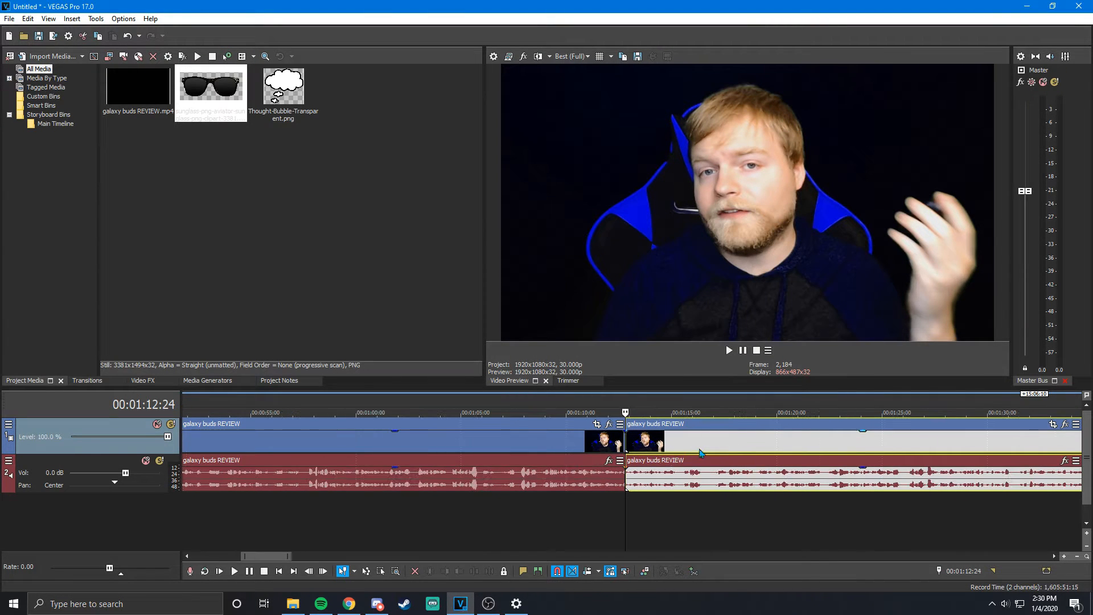
click(809, 447)
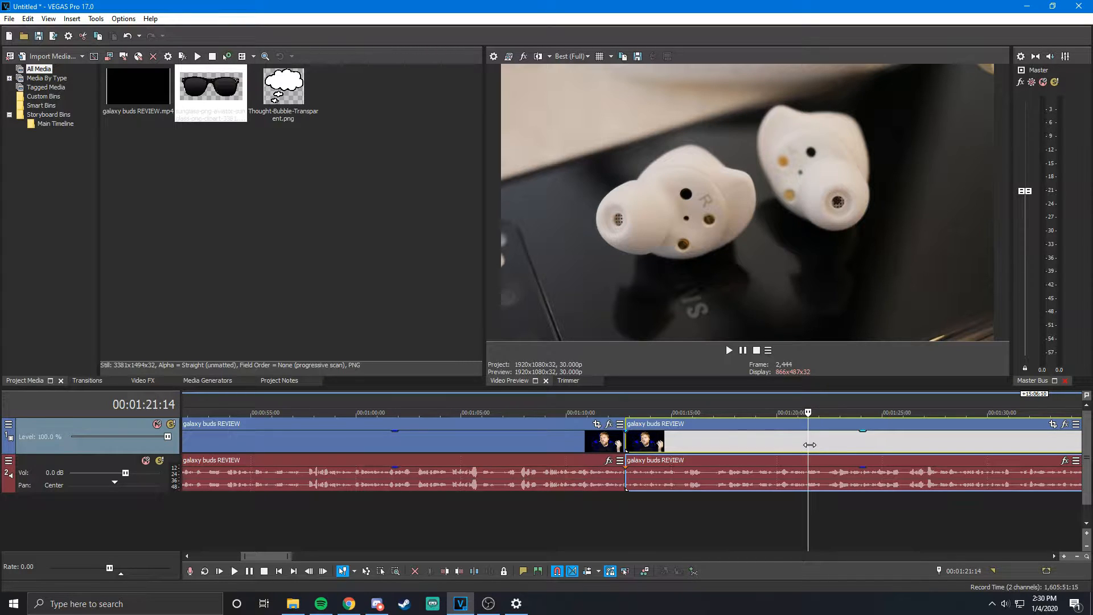
click(738, 444)
click(707, 443)
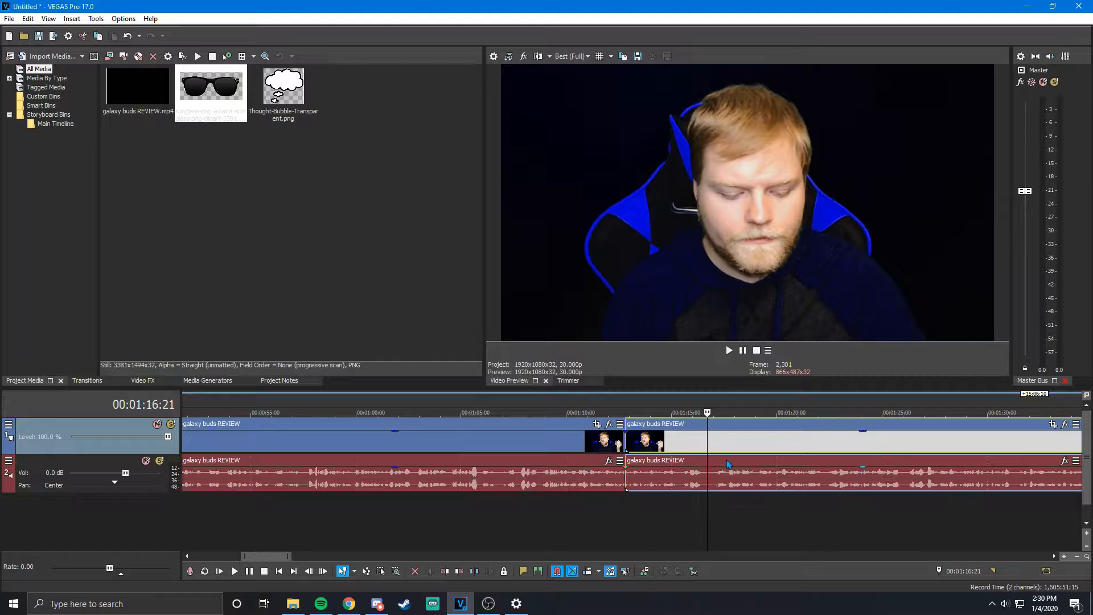
key(s)
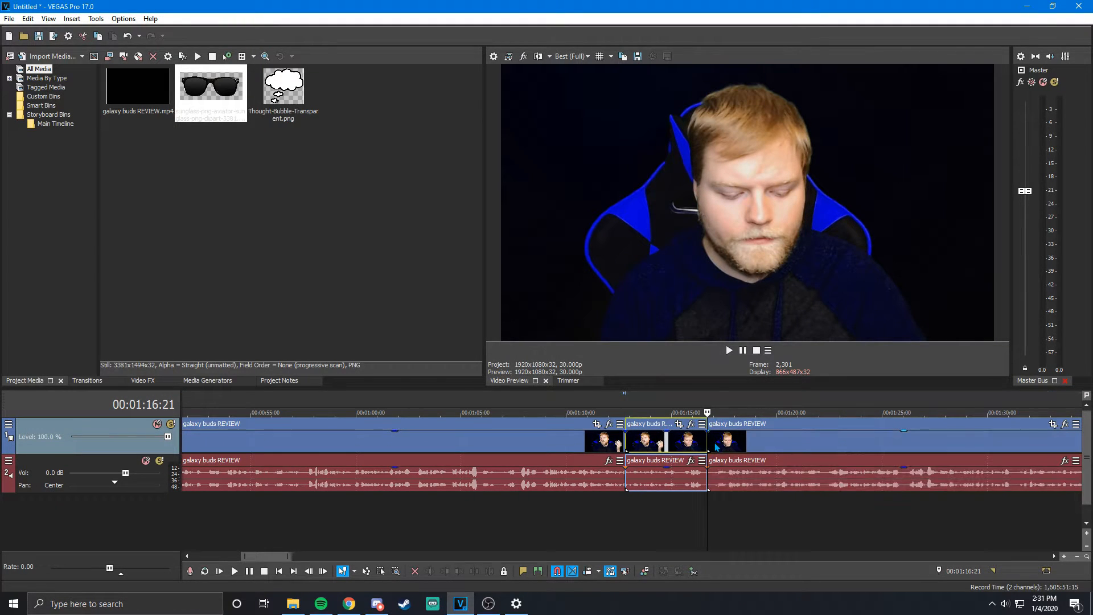
Preview the short middle segment between the two splits
drag(669, 446, 677, 481)
click(663, 447)
click(645, 447)
click(635, 447)
click(690, 447)
key(space)
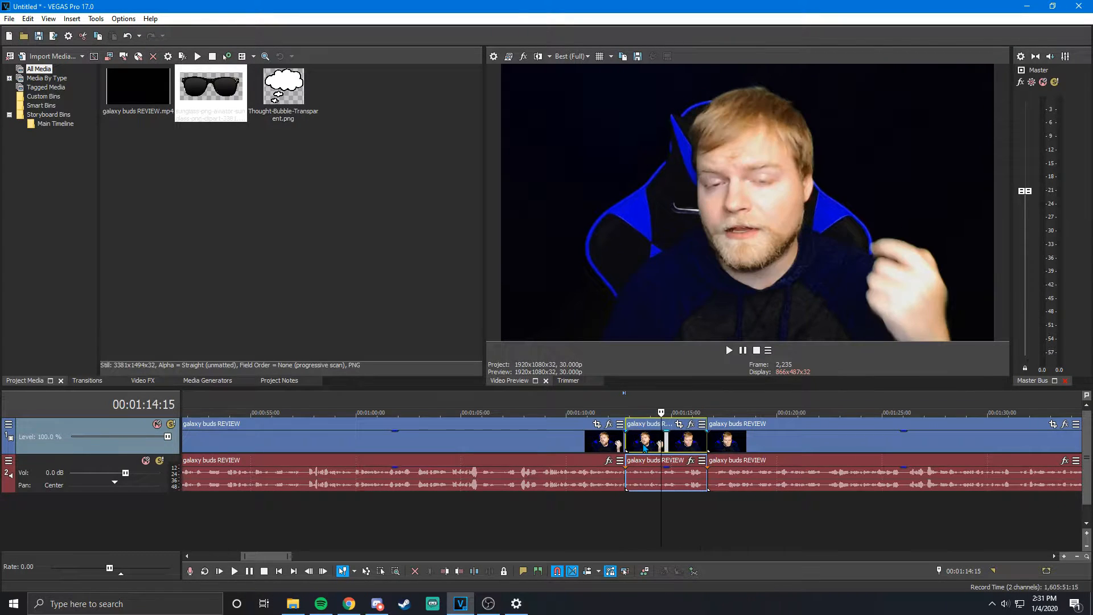
Open Event Pan/Crop for the short middle segment and move and resize its window over the workspace
scroll(692, 452, up, 2)
scroll(692, 453, up, 1)
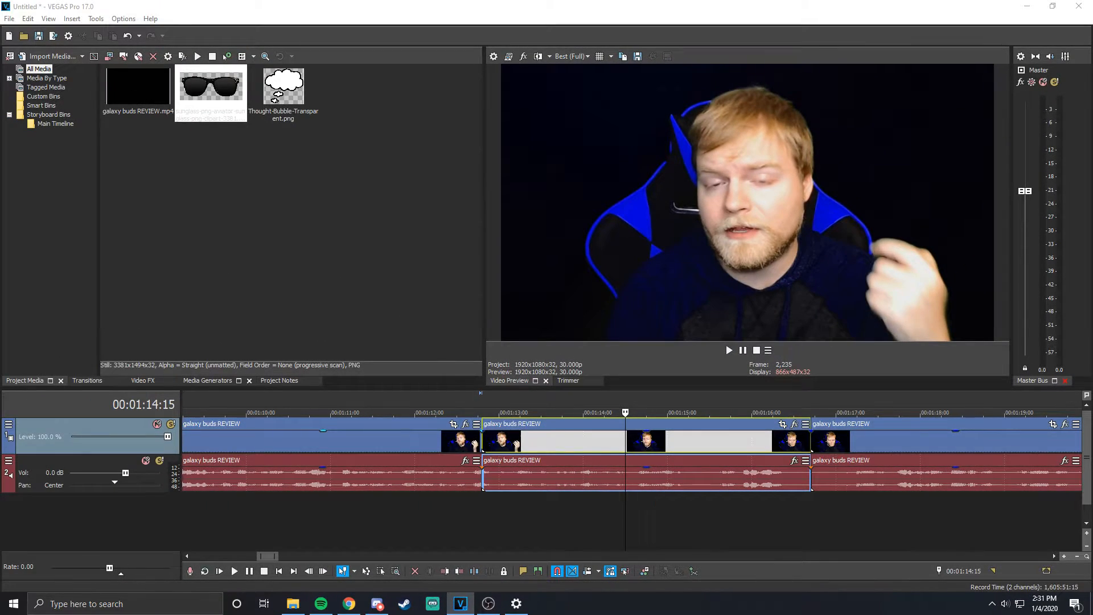
click(727, 376)
drag(861, 108, 828, 77)
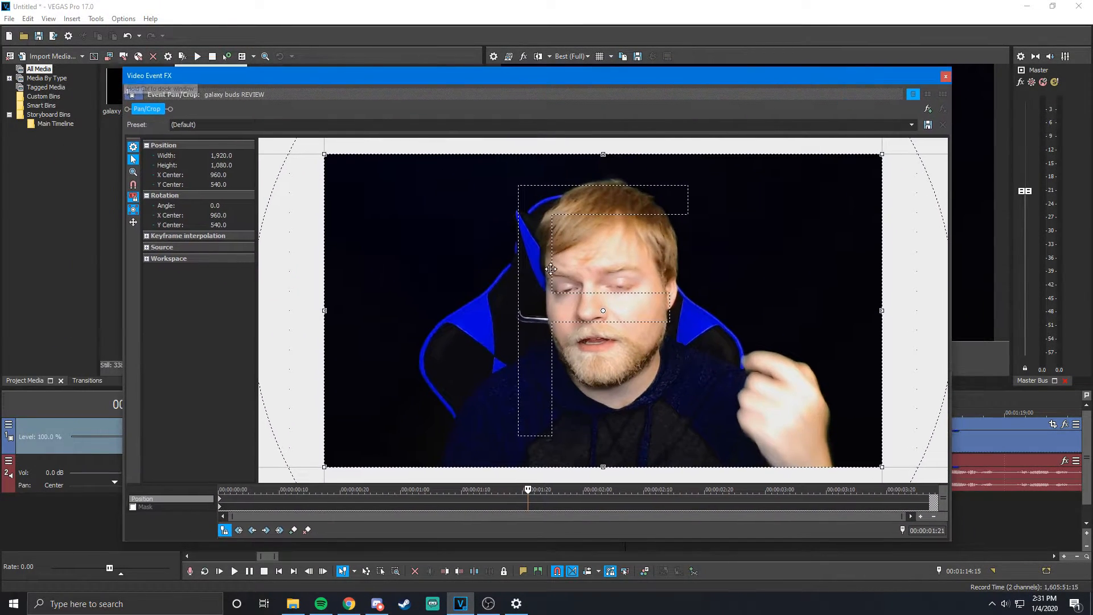
mouse_move(449, 76)
mouse_down()
mouse_move(503, 81)
mouse_move(444, 78)
mouse_up()
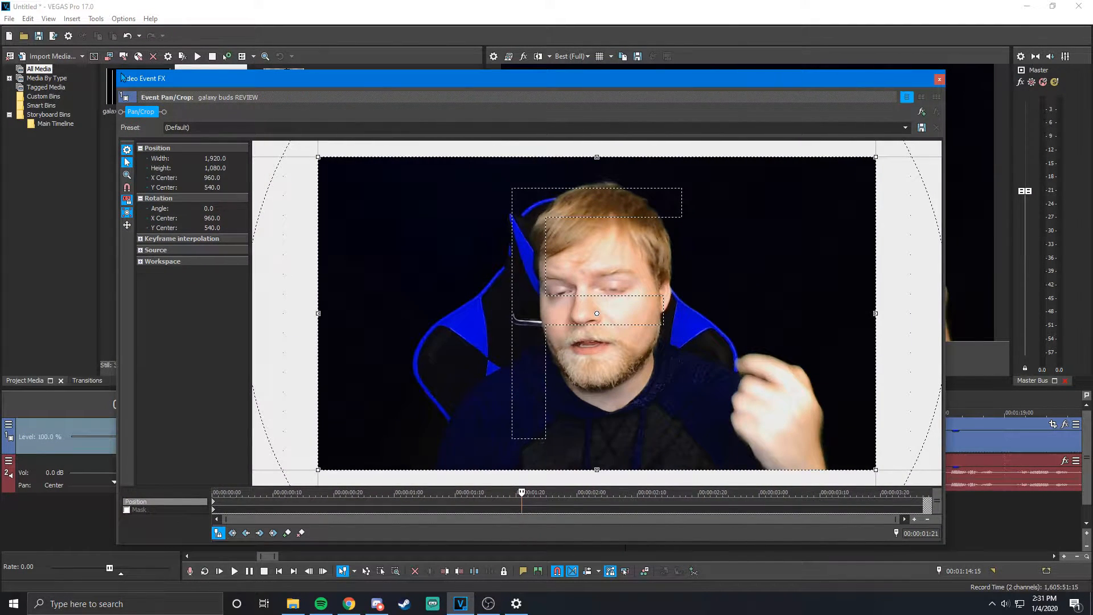
drag(117, 68, 183, 92)
drag(277, 107, 234, 96)
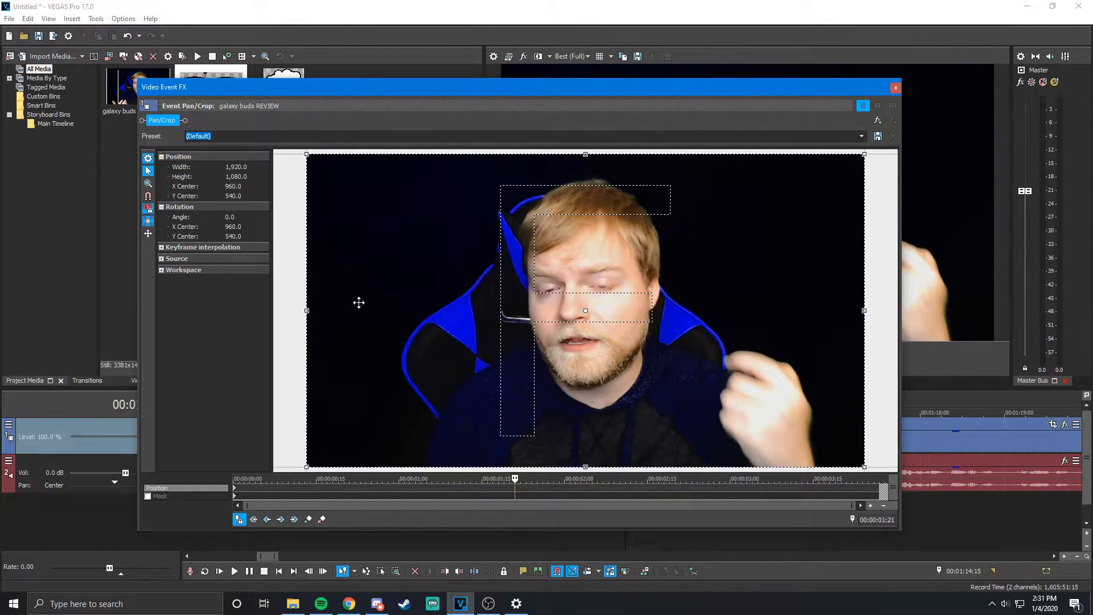
Zoom out the crop workspace, and move and shrink the Event Pan/Crop window so the video preview stays uncovered
scroll(439, 427, down, 5)
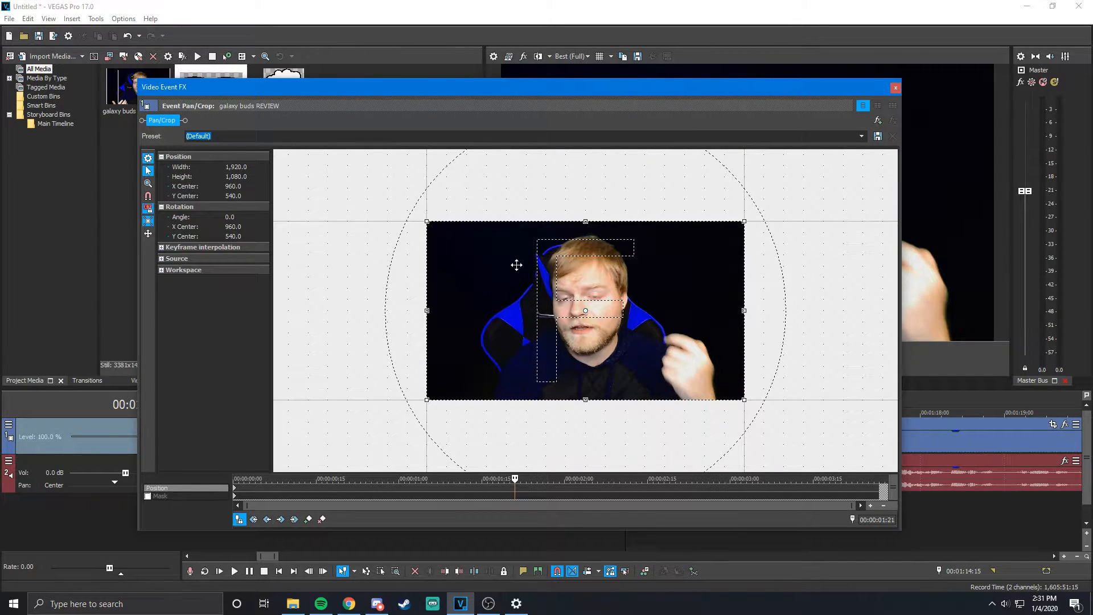
scroll(516, 265, down, 4)
scroll(581, 319, up, 5)
scroll(580, 319, up, 2)
scroll(580, 319, down, 7)
scroll(581, 319, up, 3)
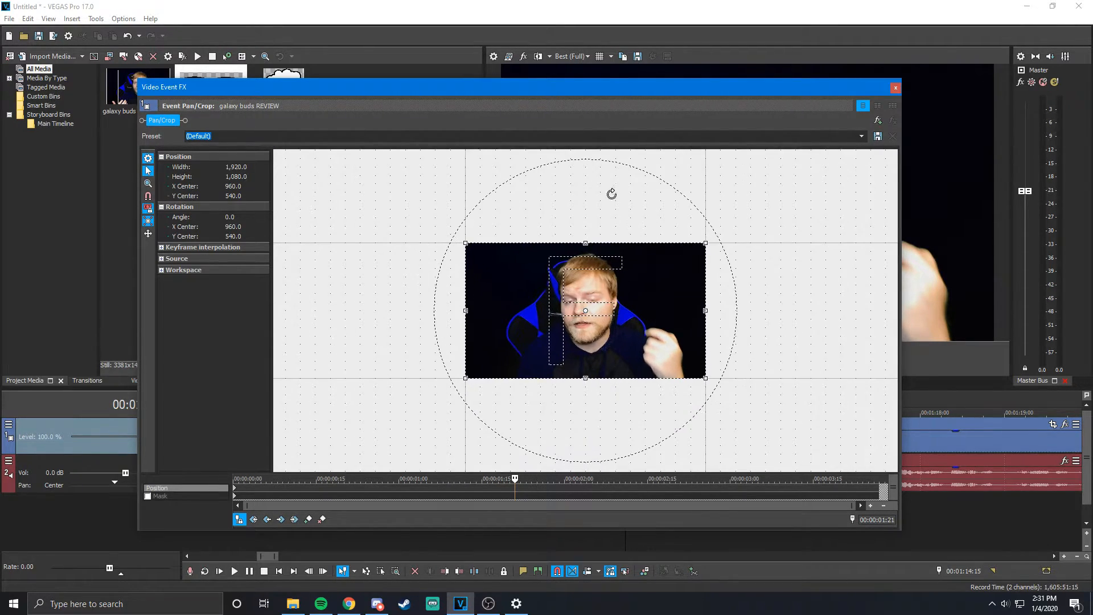
drag(575, 87, 624, 440)
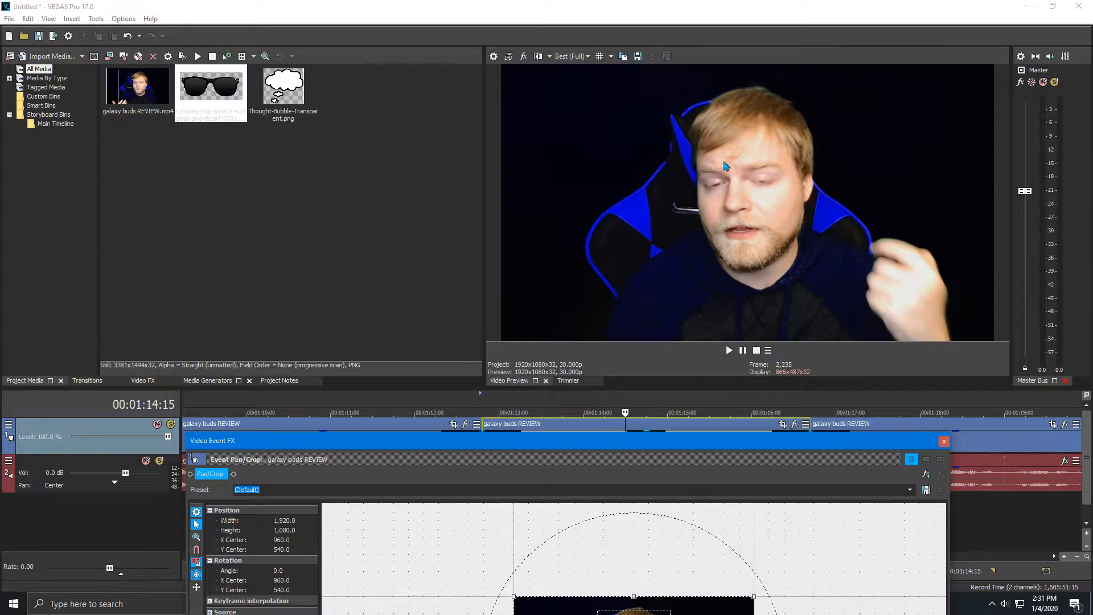
drag(582, 440, 560, 197)
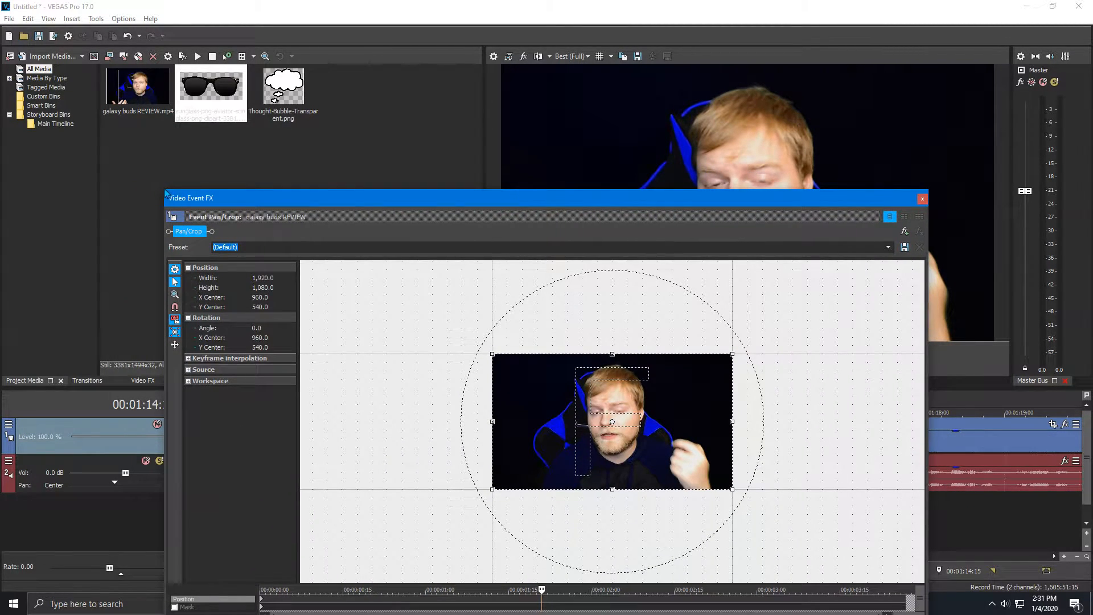
drag(162, 188, 70, 162)
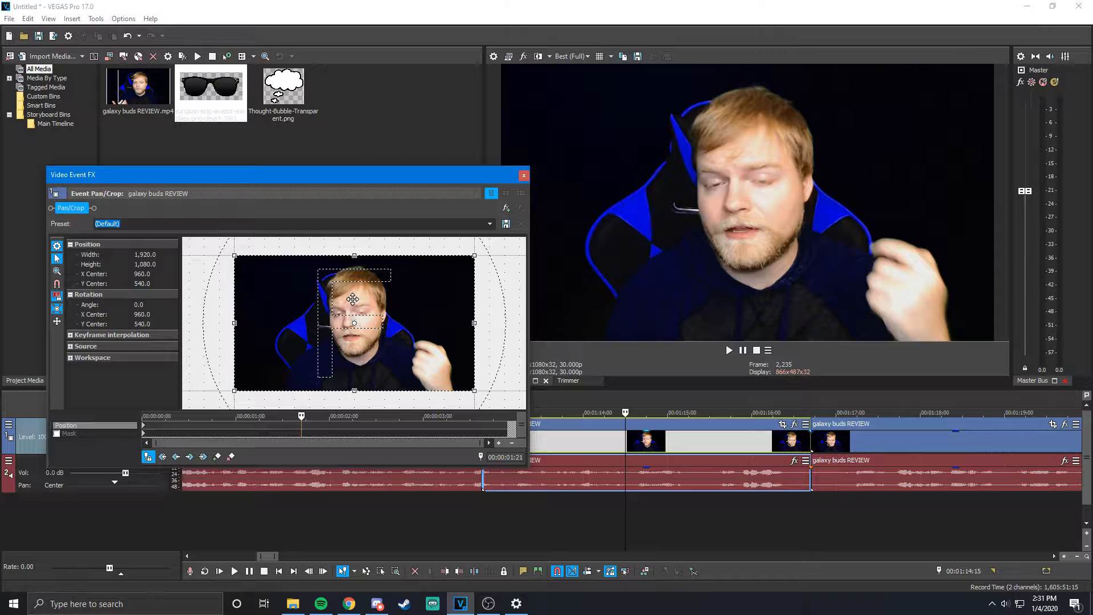
Try moving, rotating and shrinking the crop frame, and restore it to the full frame
drag(353, 299, 388, 224)
drag(430, 275, 417, 358)
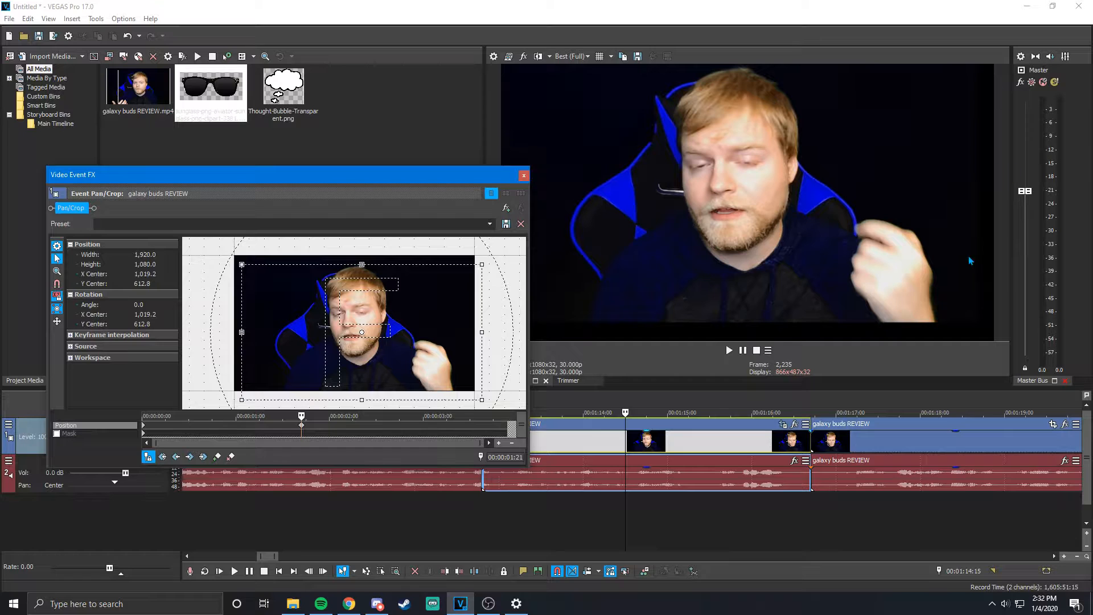
drag(410, 317, 299, 429)
drag(300, 375, 368, 278)
drag(214, 240, 341, 327)
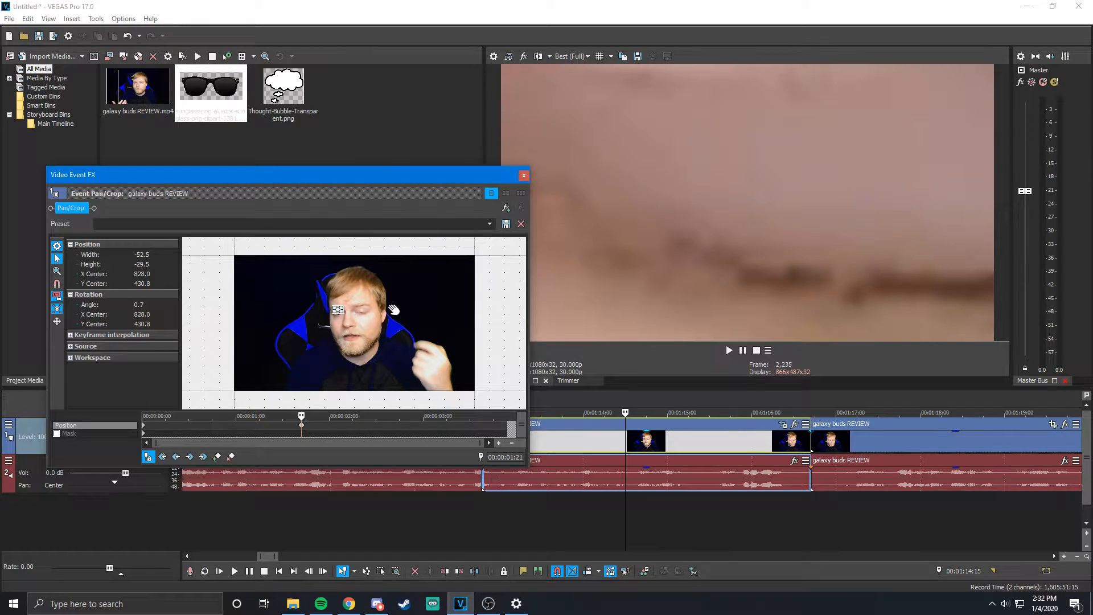
right_click(363, 303)
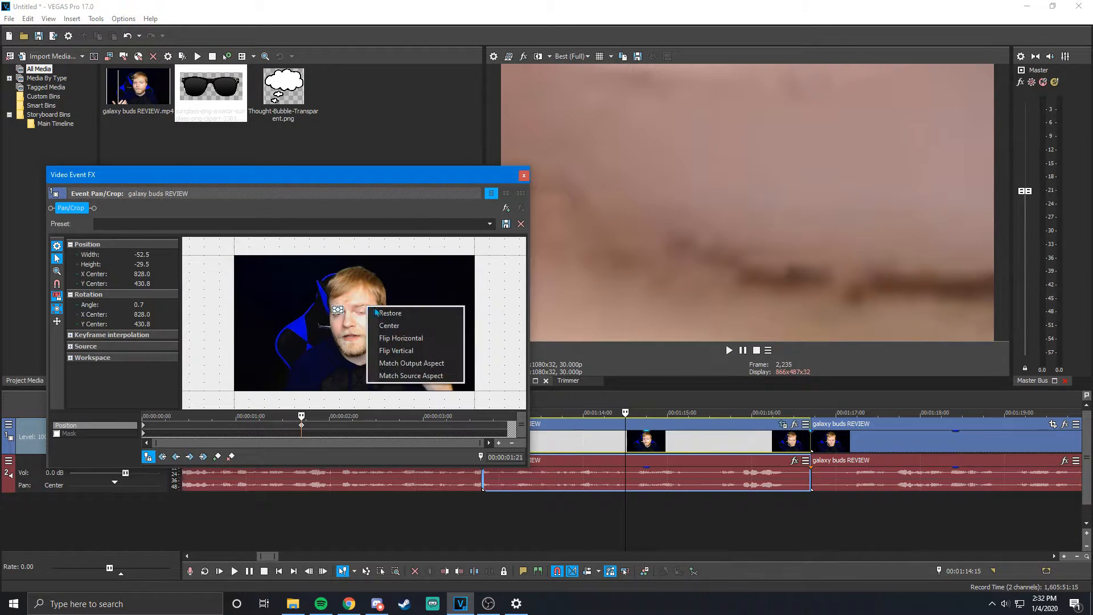
click(387, 312)
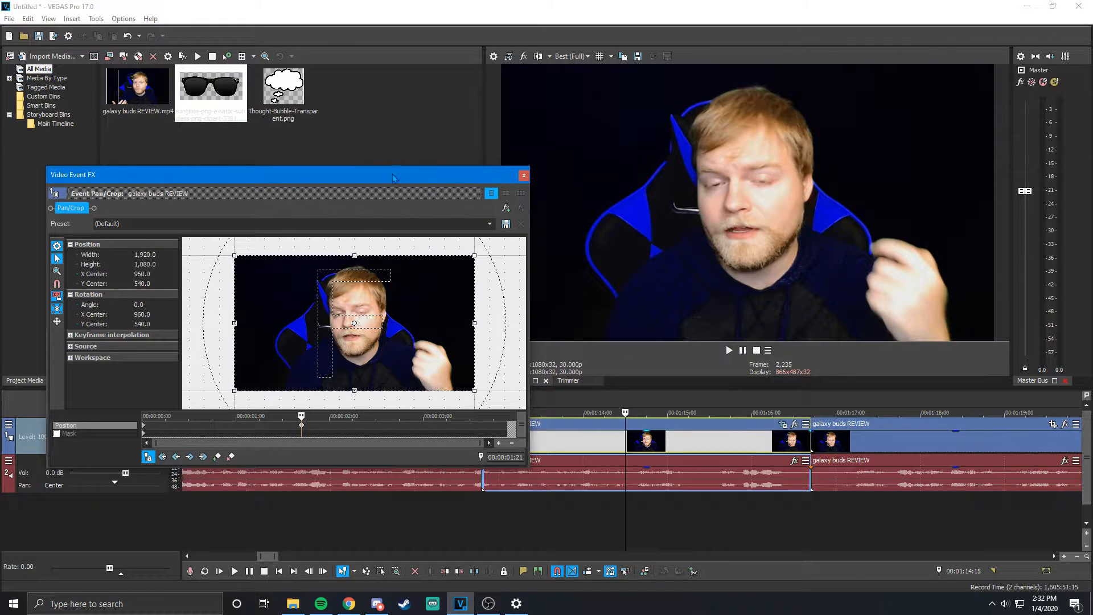
Try shrinking the crop frame to about 1,674 × 942, and restore it to the full frame
mouse_move(232, 253)
mouse_down()
mouse_move(264, 272)
mouse_move(234, 247)
mouse_move(242, 257)
mouse_up()
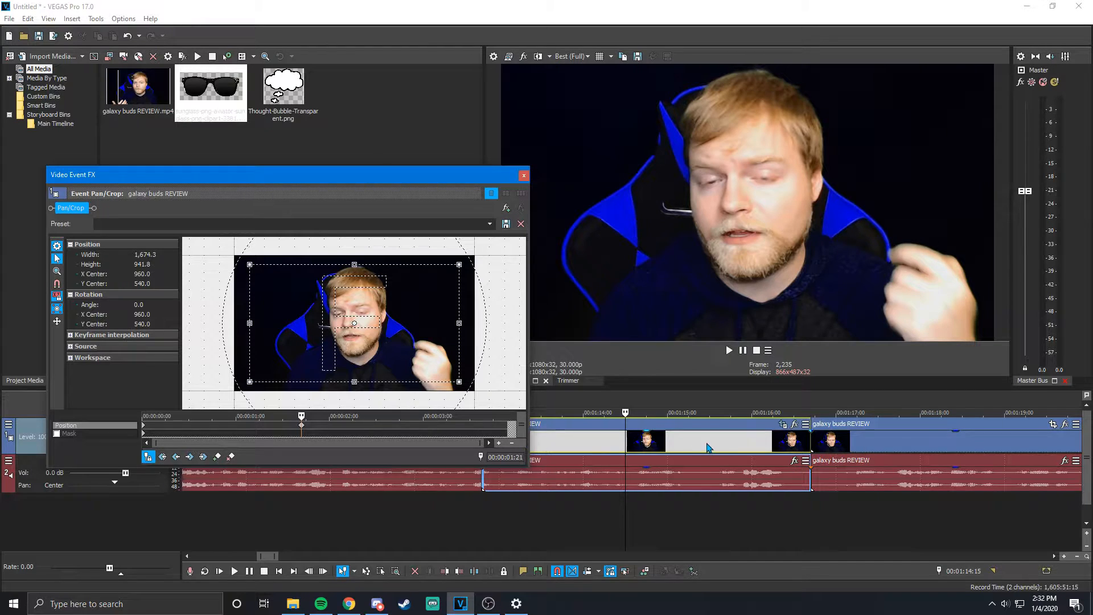
drag(412, 180, 521, 56)
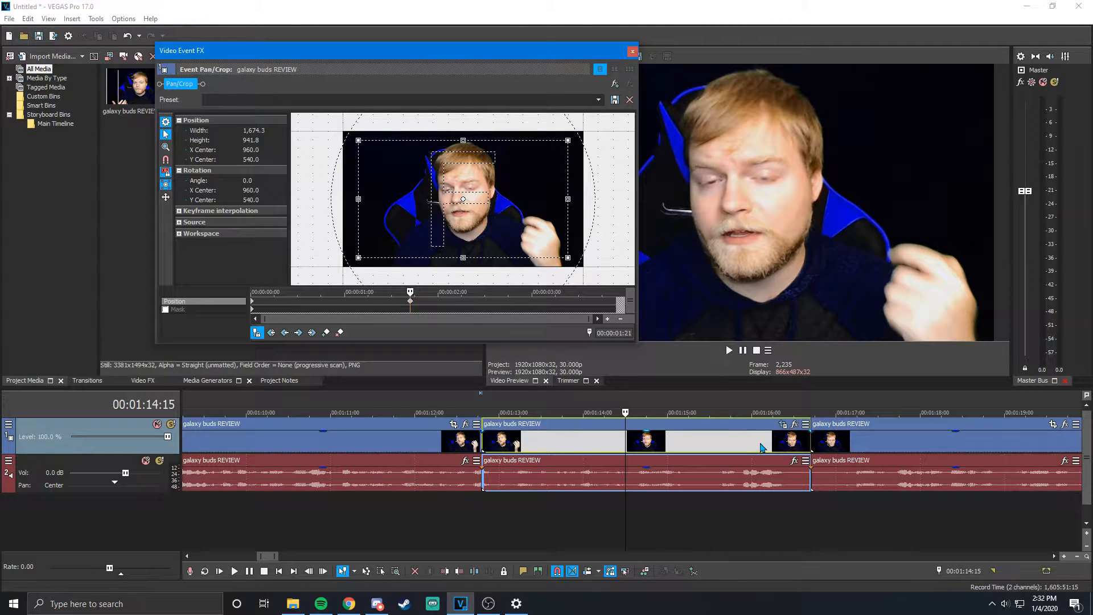
drag(370, 51, 373, 170)
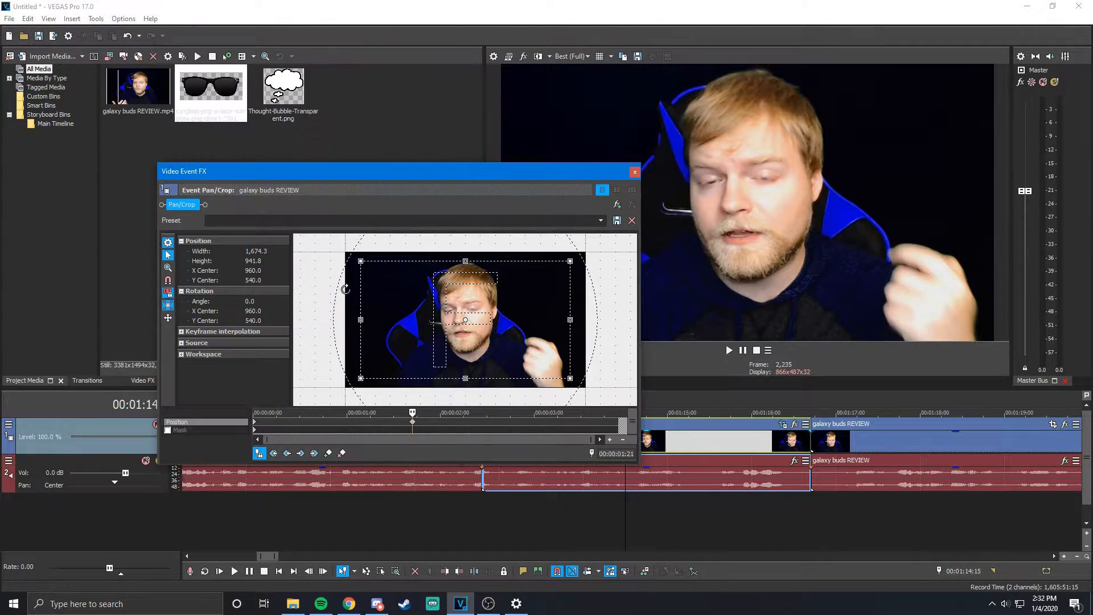
right_click(374, 270)
click(392, 280)
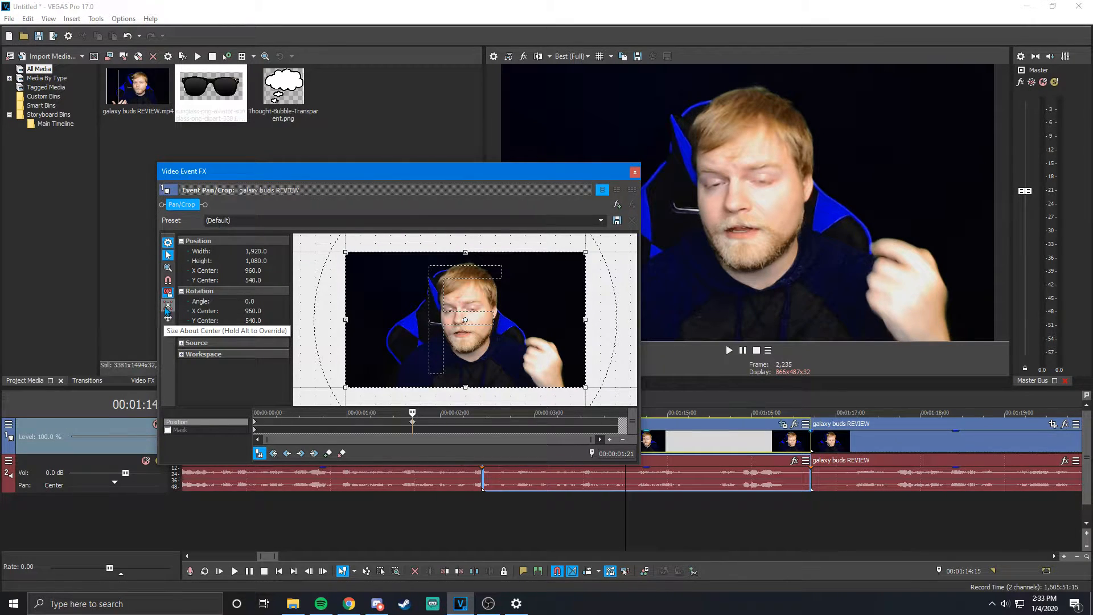
Try shrinking the crop frame about its center to about 1,516 × 853 with aspect ratio locked, and restore it
click(167, 307)
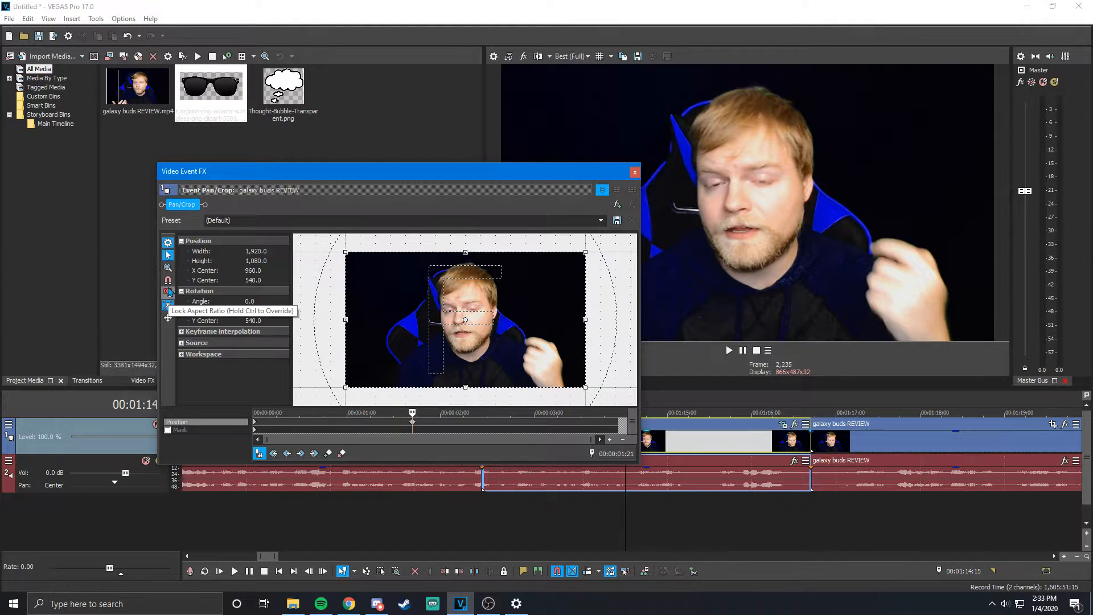
drag(345, 252, 366, 263)
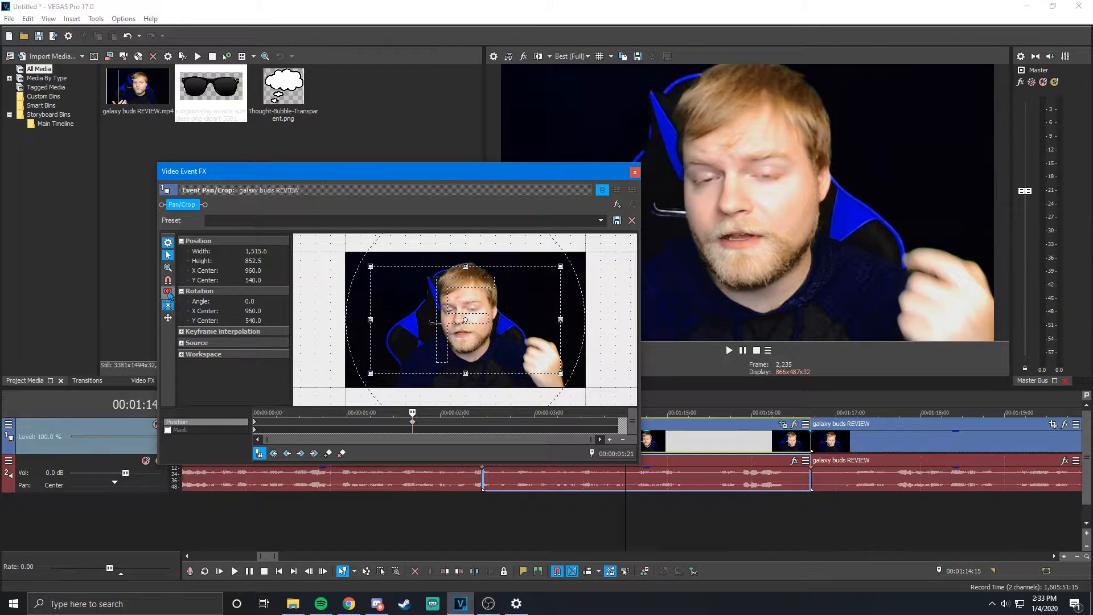
mouse_move(369, 263)
mouse_down()
mouse_move(419, 289)
mouse_move(350, 265)
mouse_move(419, 267)
mouse_move(411, 254)
mouse_move(531, 262)
mouse_move(427, 261)
mouse_move(361, 281)
mouse_move(358, 254)
mouse_up()
right_click(360, 279)
click(378, 291)
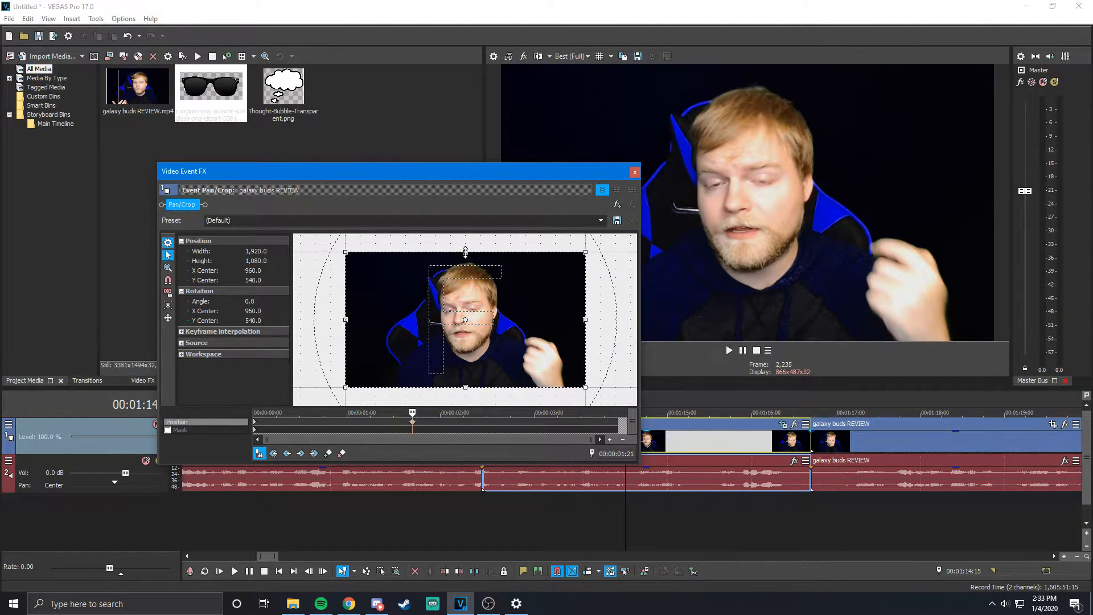
Try cropping only the top edge to a height of about 853 with centering and aspect lock off, and restore the frame
drag(465, 251, 478, 280)
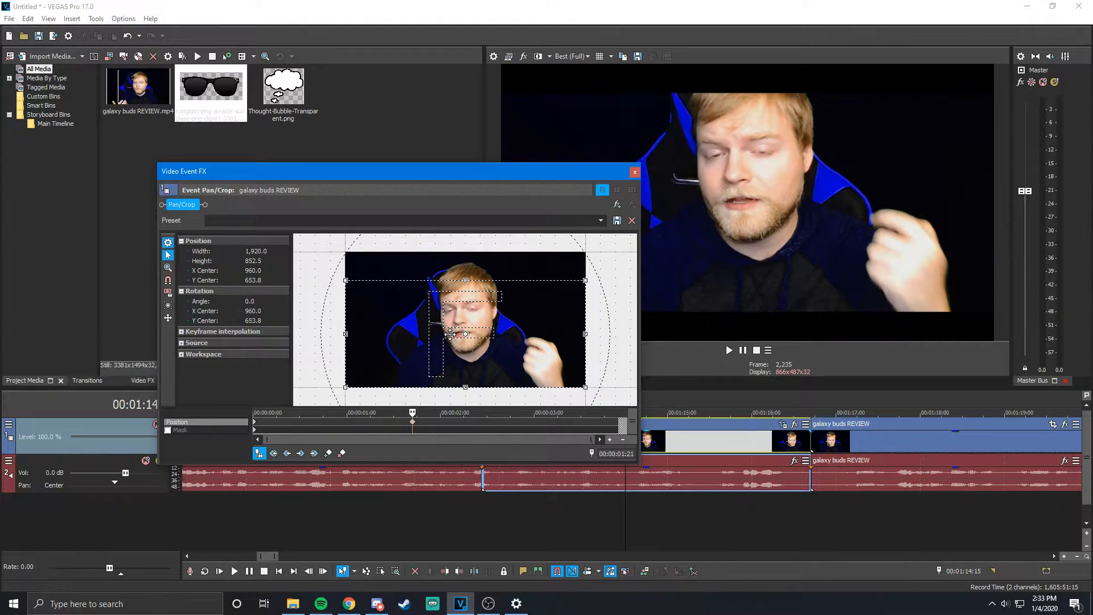
drag(465, 280, 463, 254)
right_click(464, 255)
click(484, 263)
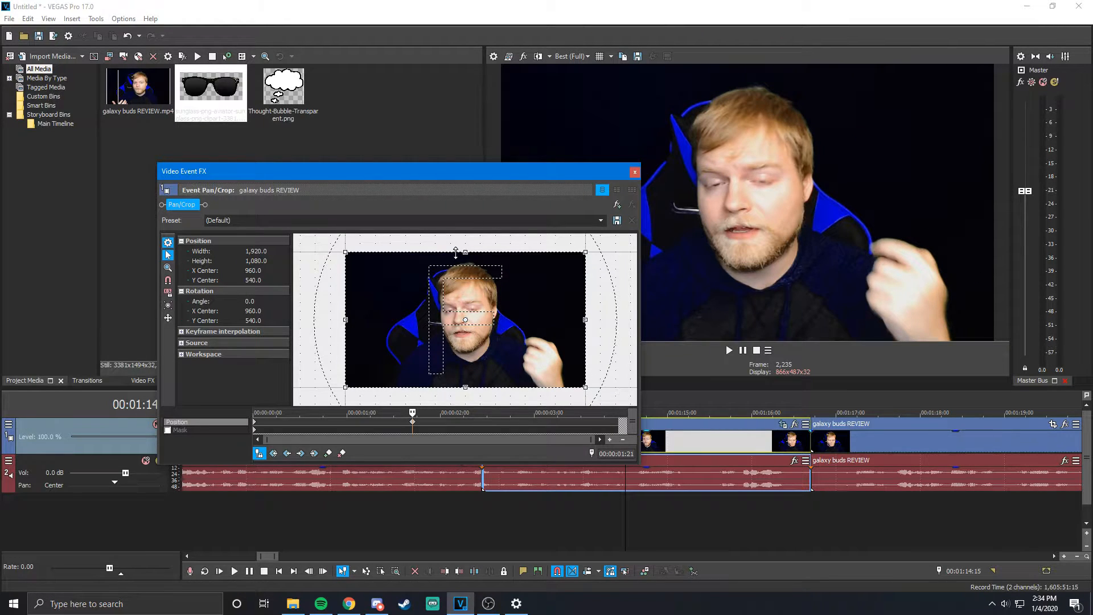
Try raising the crop frame's bottom edge independently of its top edge, and restore the full frame
drag(463, 385, 463, 370)
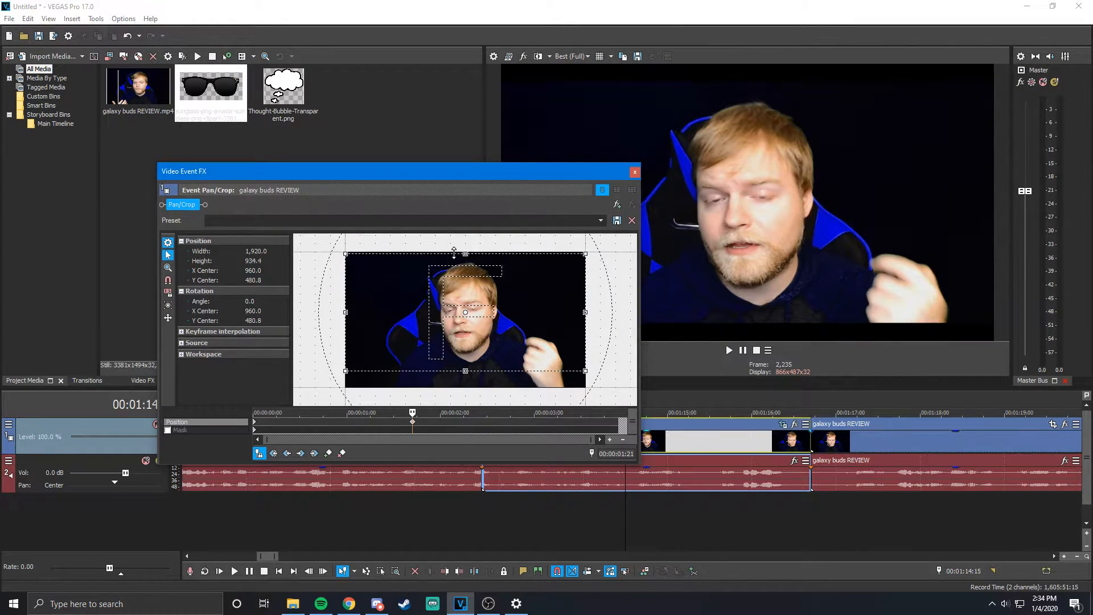
drag(456, 248, 472, 262)
right_click(453, 300)
click(469, 306)
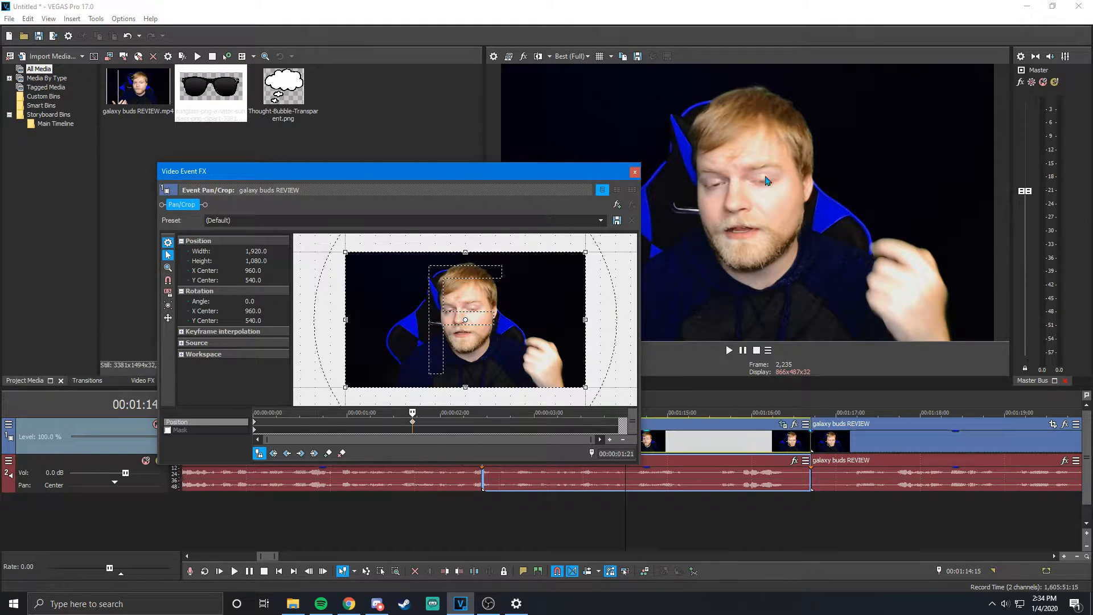
Turn on Size About Center and Lock Aspect Ratio, and reposition the Event Pan/Crop window beside the preview
drag(574, 172, 604, 376)
drag(465, 393, 469, 223)
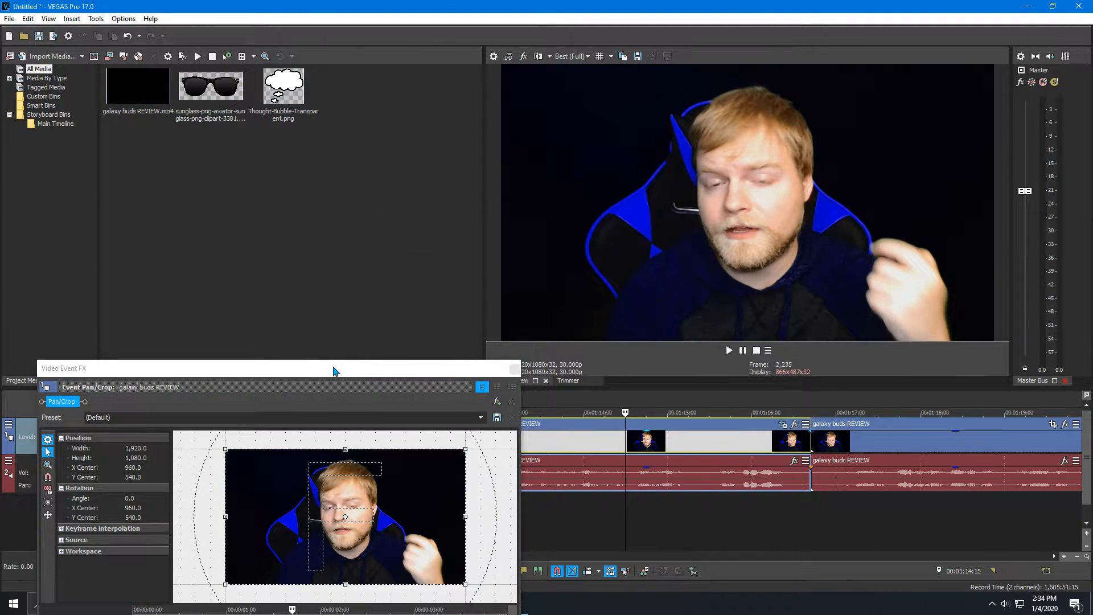
drag(332, 366, 483, 205)
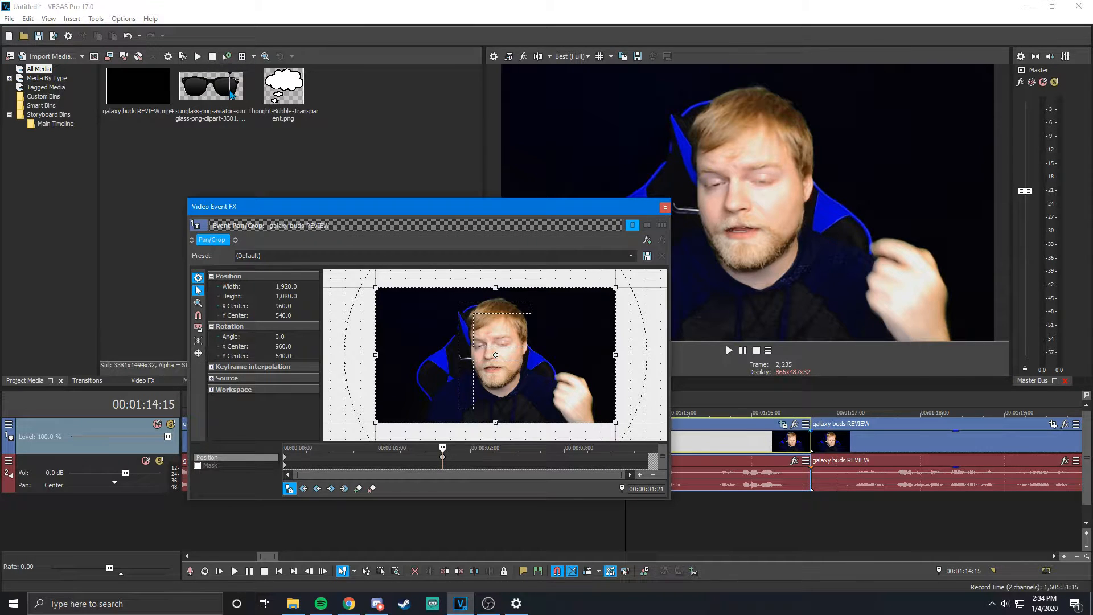
click(198, 341)
click(198, 328)
drag(416, 208, 321, 154)
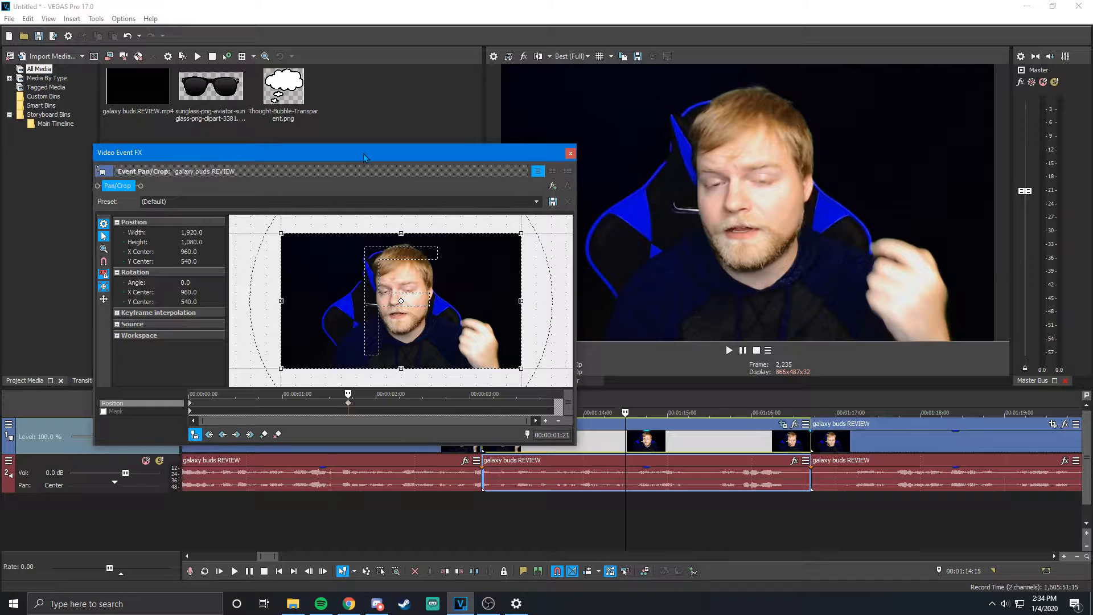
Delete the position keyframe at 00:00:01:21 in the Event Pan/Crop timeline
drag(363, 152, 321, 193)
right_click(306, 443)
click(326, 493)
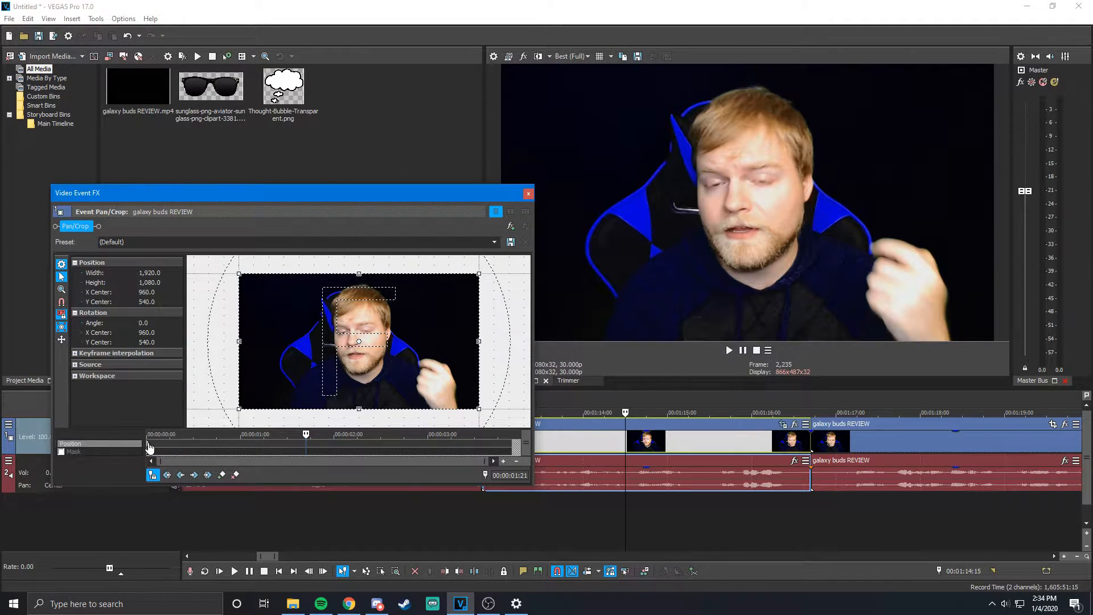
Try shrinking the crop frame to about 561 × 316 at 00:00:00:28, and delete the resulting position keyframe
click(147, 445)
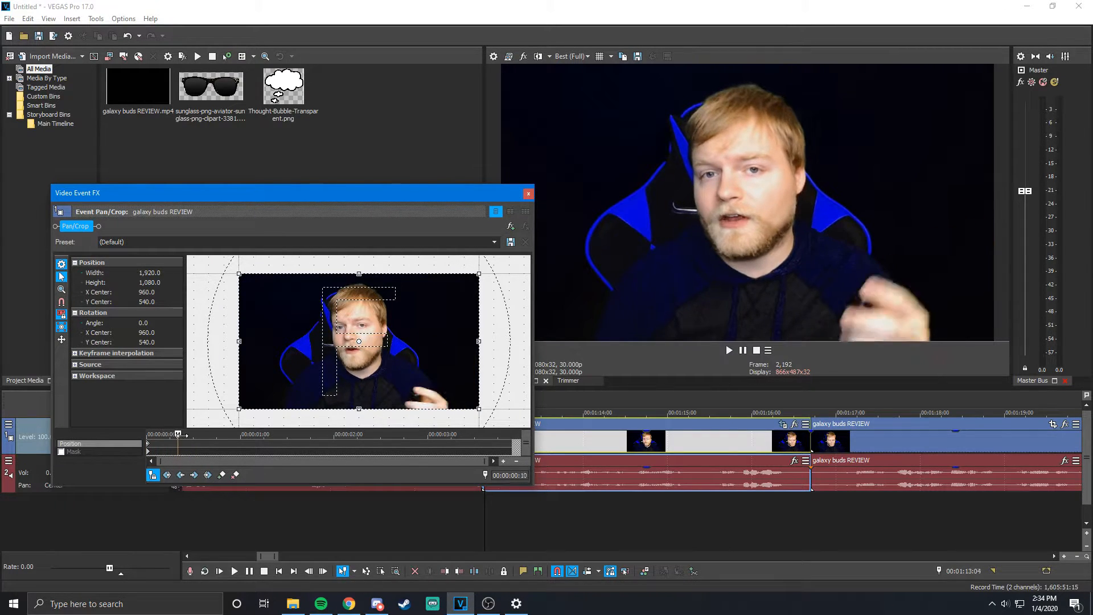
drag(239, 274, 322, 320)
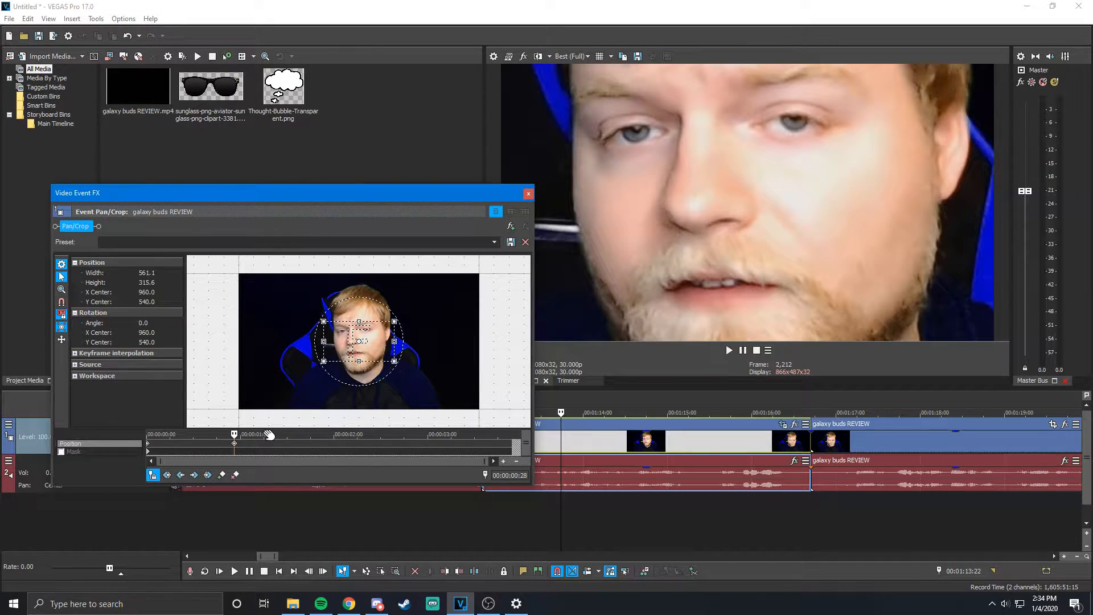
right_click(234, 446)
click(268, 497)
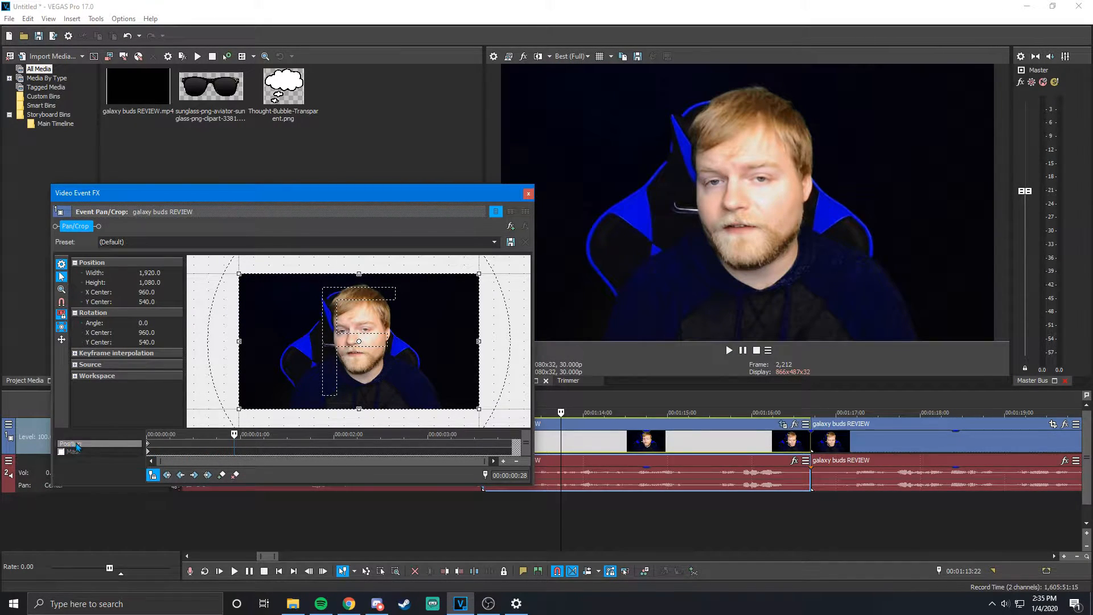
Scrub to 00:00:02:07, try shrinking the crop frame to about 965 × 543, and delete the resulting position keyframe
click(149, 444)
drag(148, 436, 311, 438)
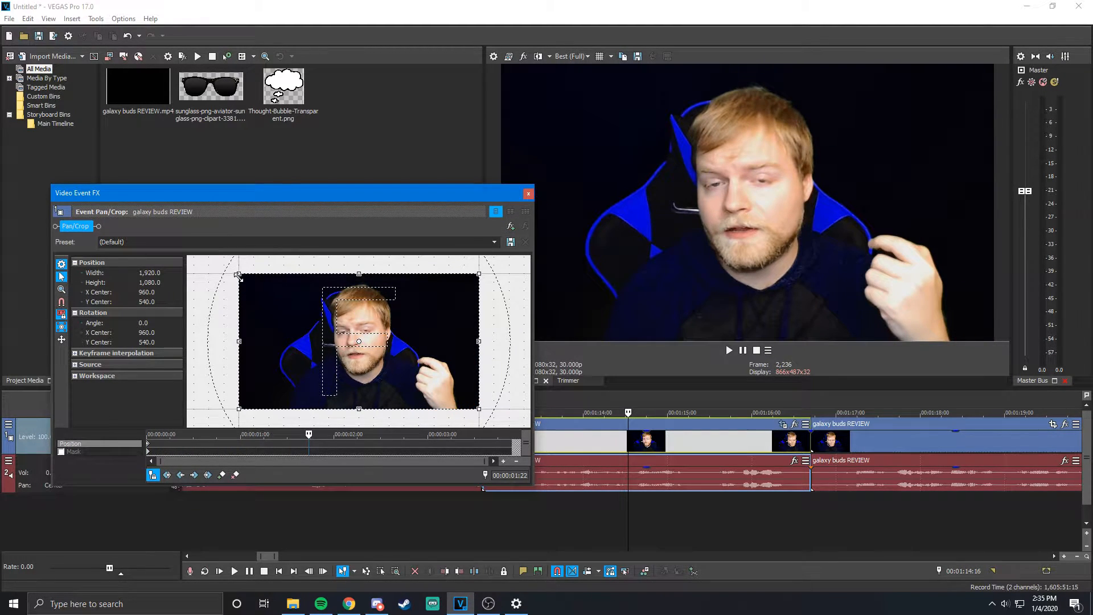
mouse_move(237, 273)
mouse_down()
mouse_move(312, 302)
mouse_move(236, 273)
mouse_up()
drag(287, 437, 291, 437)
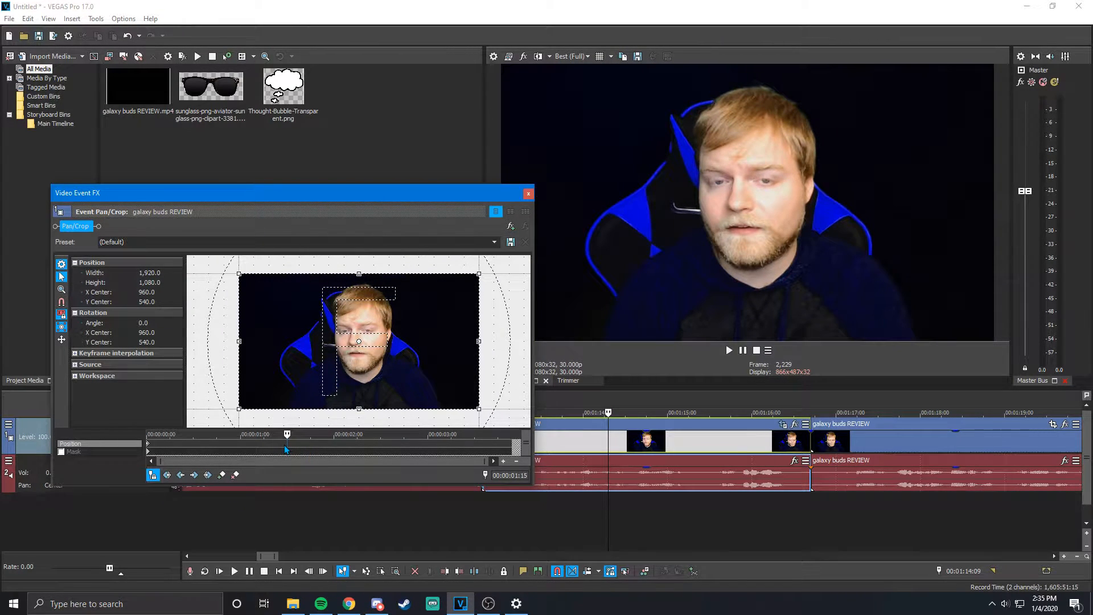
drag(277, 434, 356, 437)
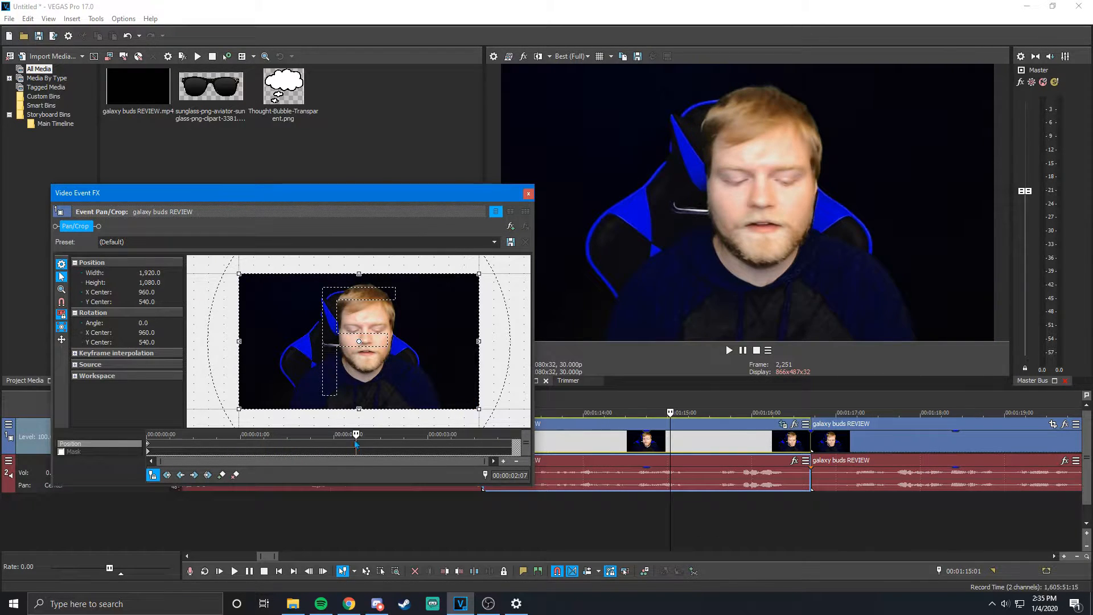
drag(240, 408, 298, 376)
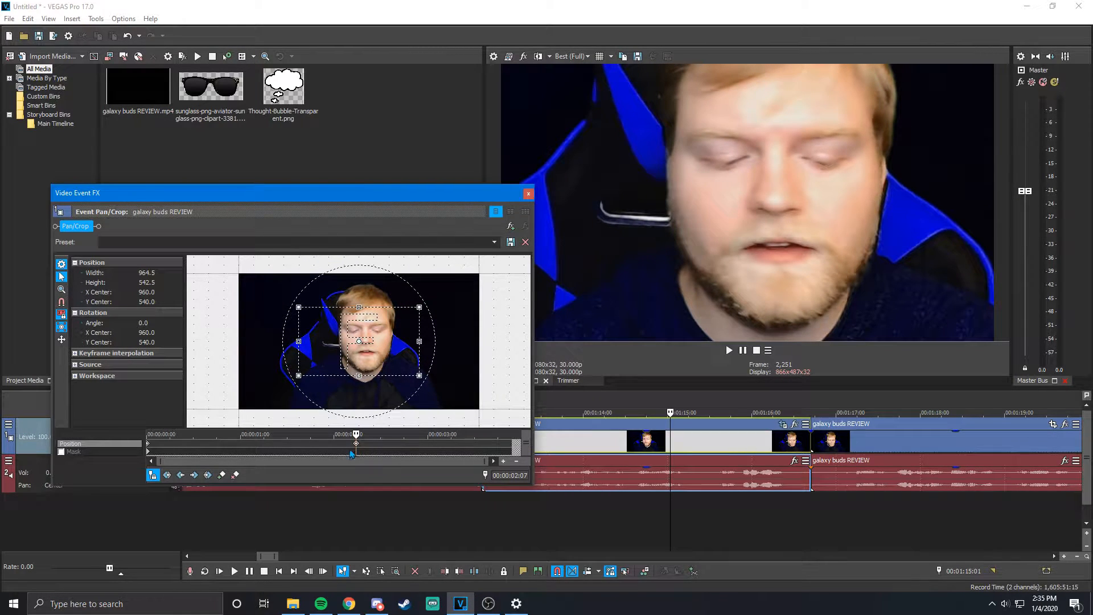
right_click(356, 443)
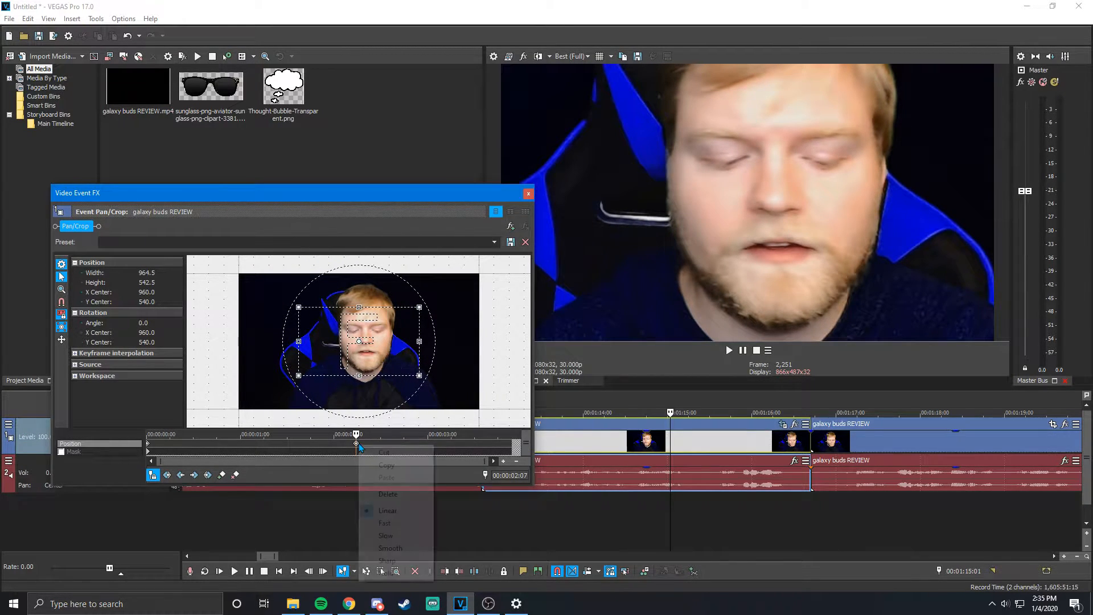
click(384, 494)
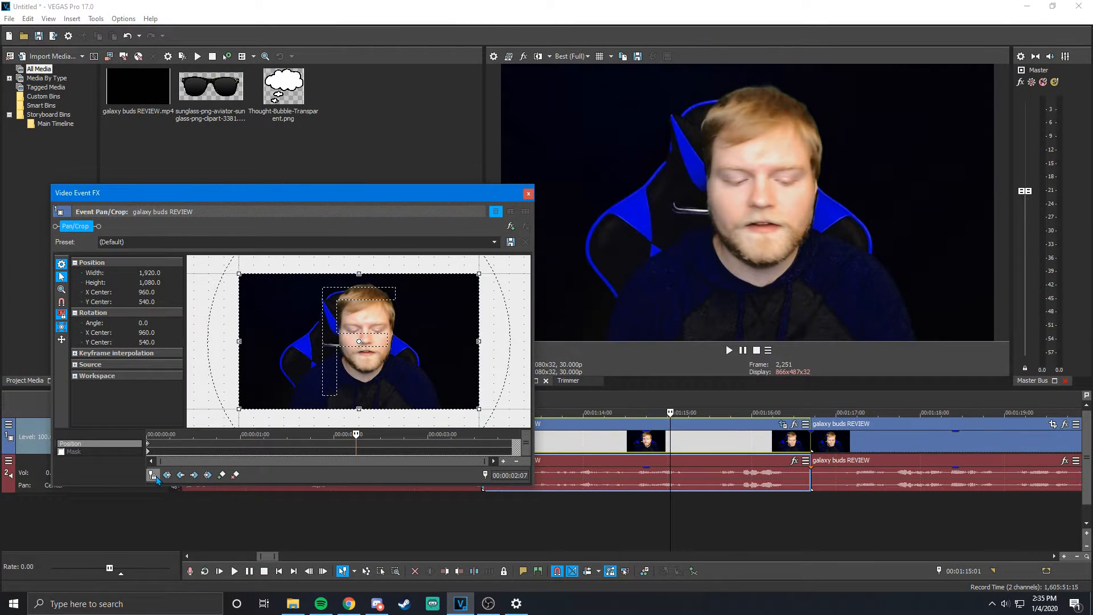
Try scrubbing the keyframe timeline with Sync Cursor off, turn it back on, and move the cursor to 00:00:01:21
mouse_move(349, 434)
mouse_down()
mouse_move(175, 434)
mouse_move(395, 431)
mouse_move(337, 433)
mouse_up()
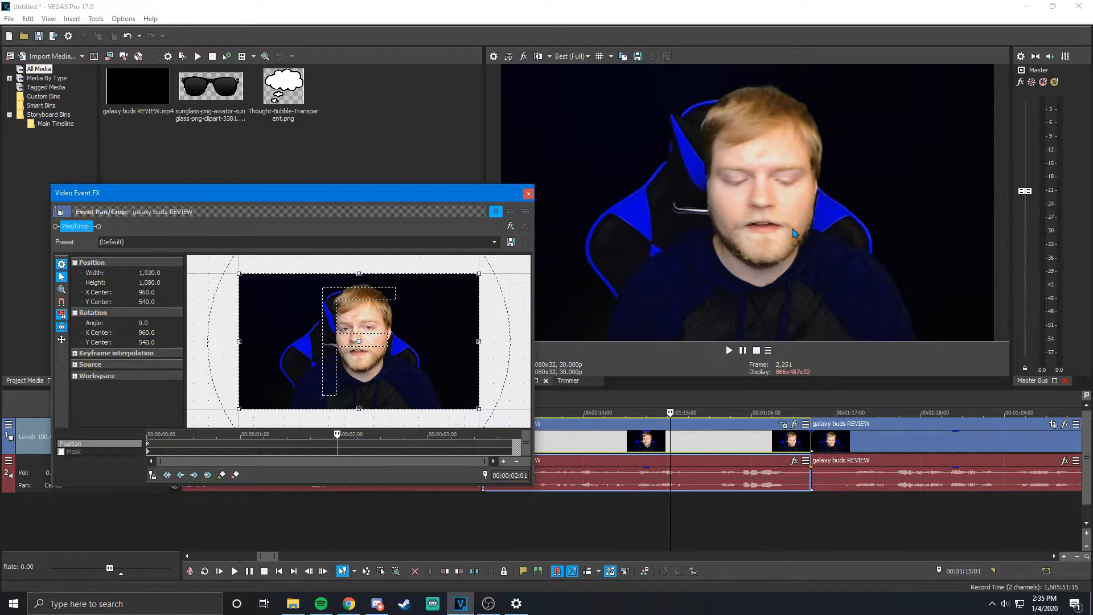
click(152, 475)
click(355, 434)
drag(356, 433, 306, 435)
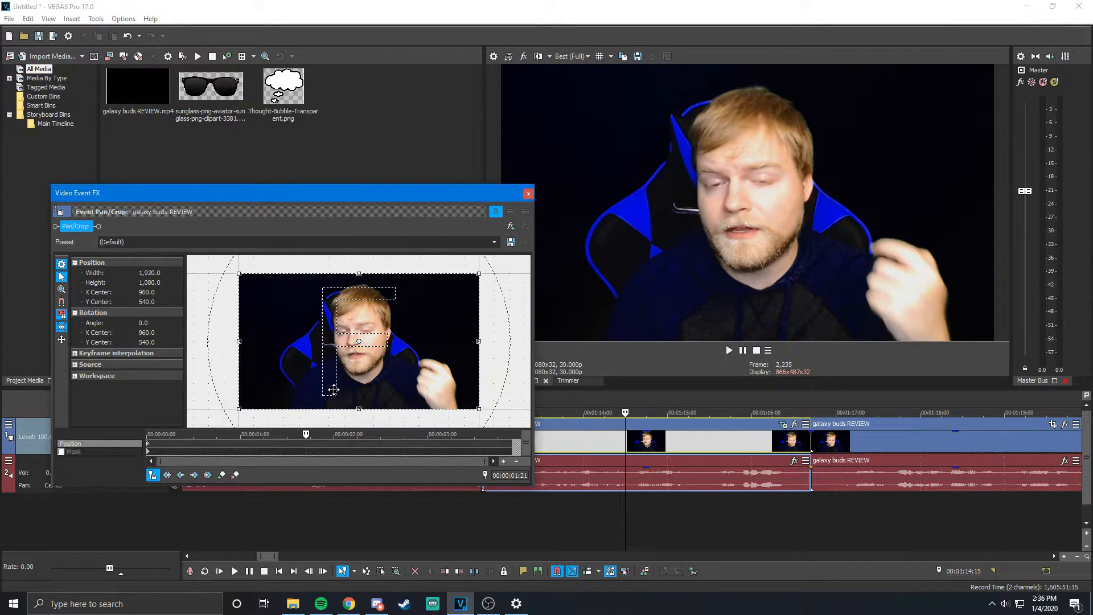
Add a position keyframe at 00:00:00:06 with the crop frame shrunk to about 510 × 287 around the man's face
drag(306, 434, 136, 436)
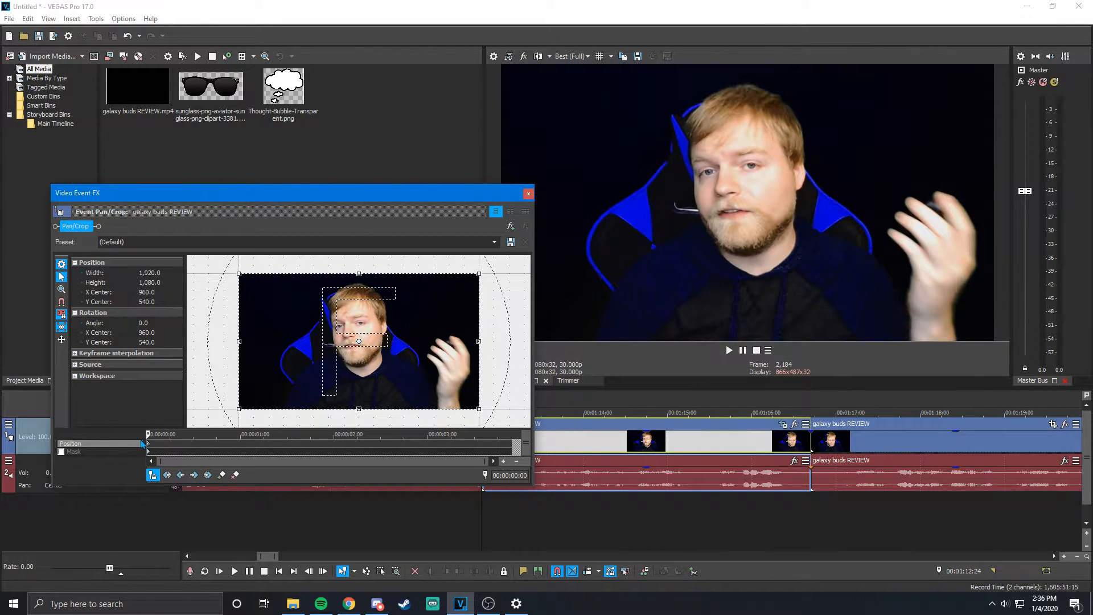
click(153, 434)
mouse_move(153, 434)
mouse_down()
mouse_move(139, 434)
mouse_move(165, 434)
mouse_up()
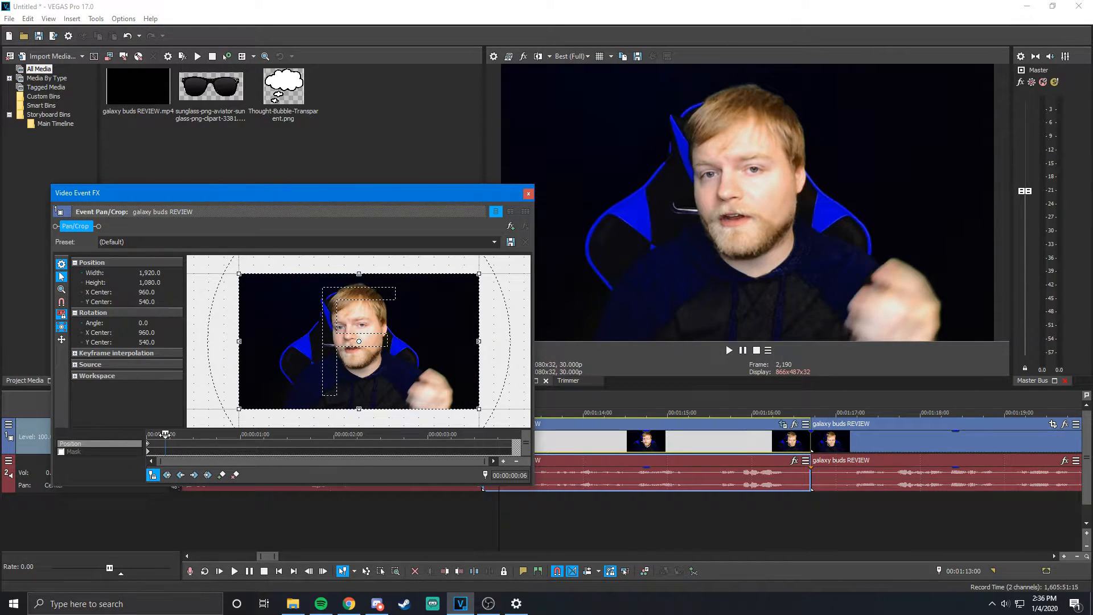
drag(238, 409, 311, 367)
click(62, 327)
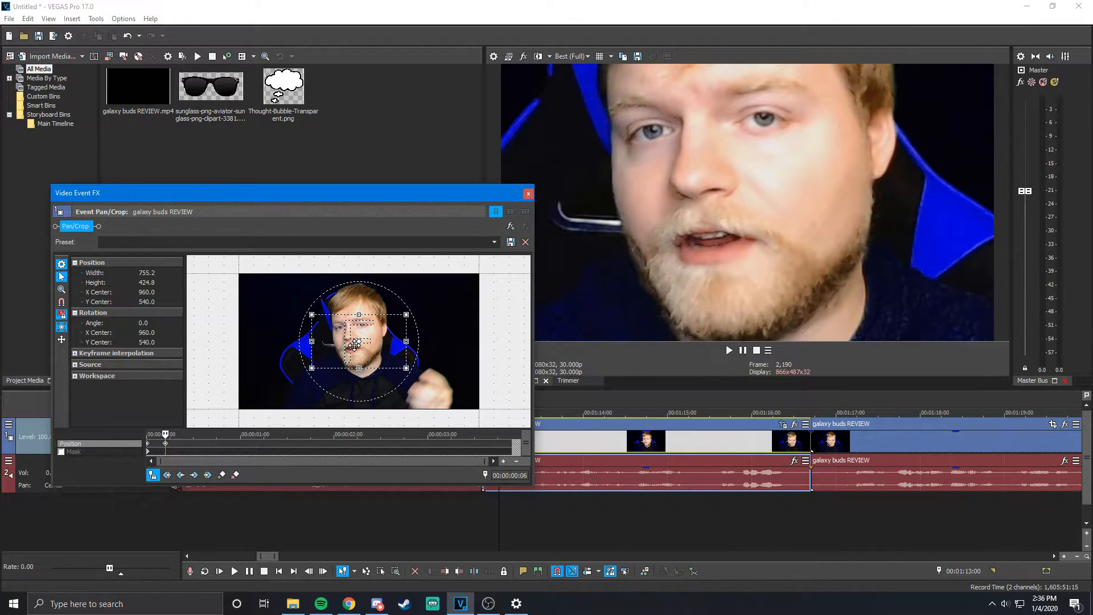
drag(310, 367, 344, 347)
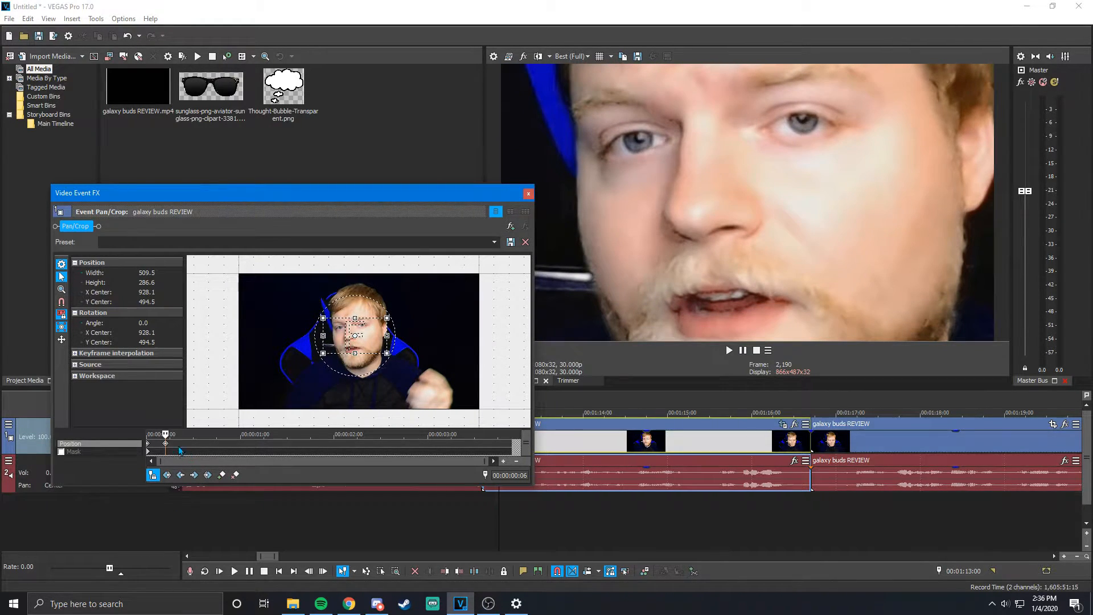
Restore the crop frame to the full 1,920 × 1,080 at 00:00:00:18
drag(166, 434, 202, 434)
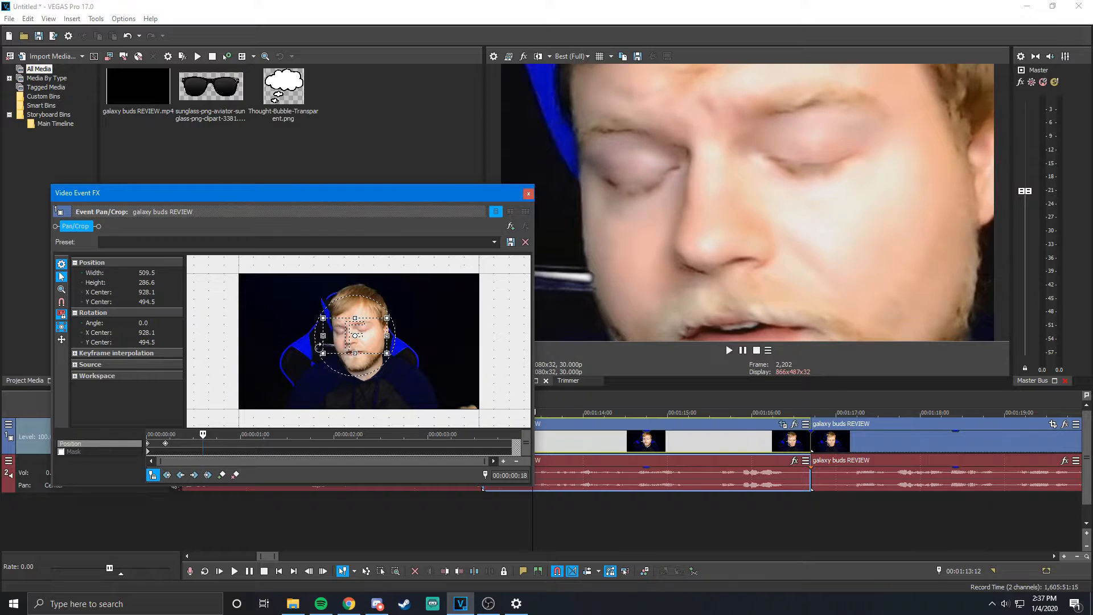
mouse_move(203, 434)
mouse_down()
mouse_move(183, 434)
mouse_move(203, 434)
mouse_up()
right_click(325, 349)
click(341, 363)
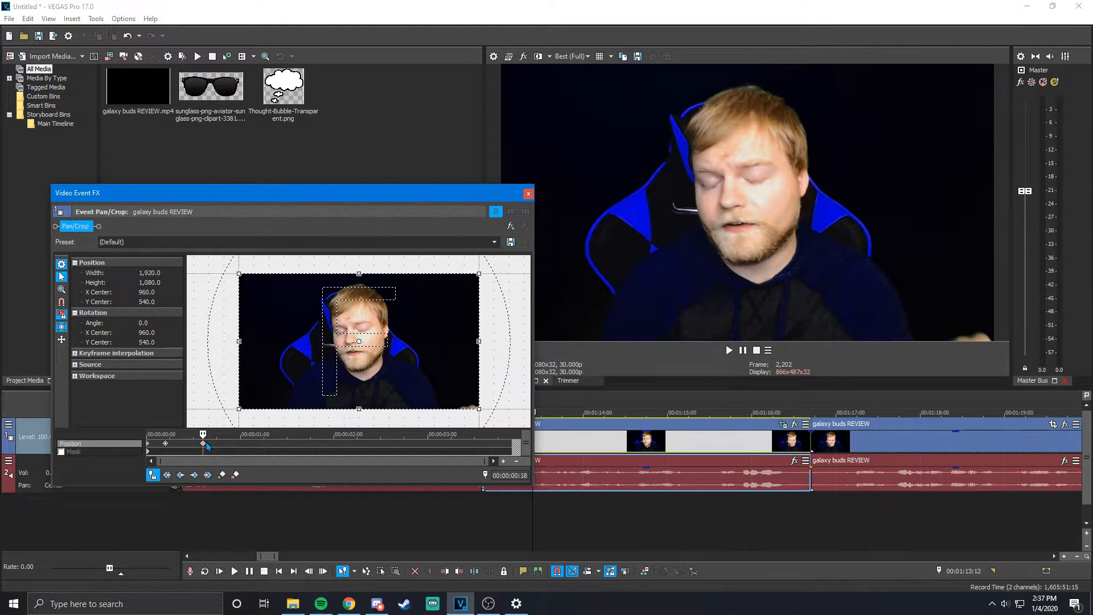
Step through the position keyframes from the start, and delete the one at 00:00:00:18
drag(202, 435, 130, 435)
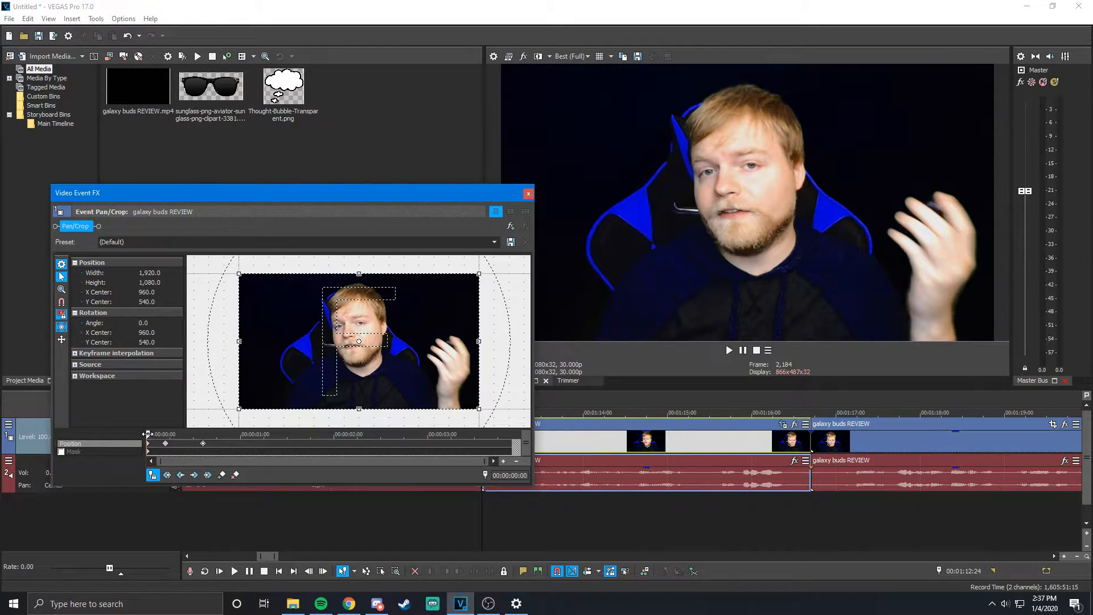
mouse_move(147, 434)
mouse_down()
mouse_move(215, 434)
mouse_move(147, 434)
mouse_up()
click(165, 444)
click(199, 444)
click(203, 444)
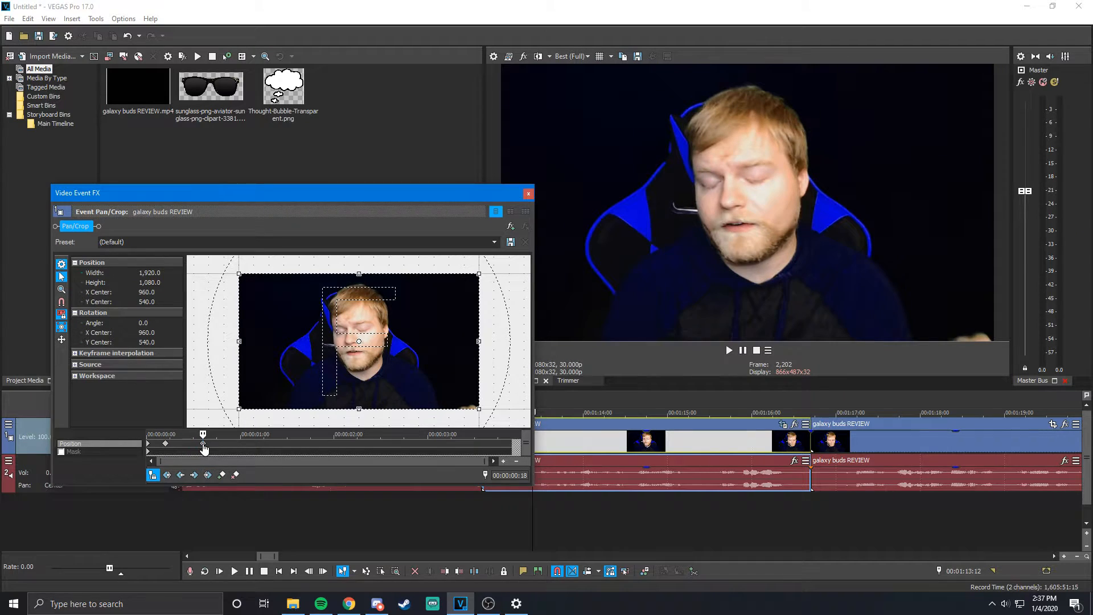
right_click(204, 445)
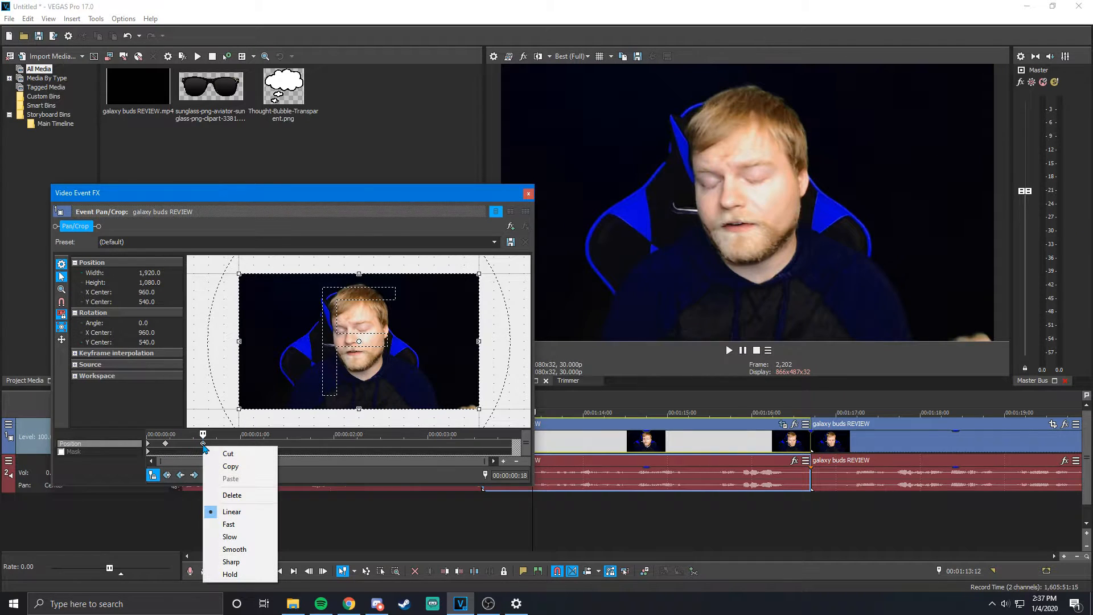
click(231, 496)
Copy the position keyframe at 00:00:00:06 and paste it at 00:00:00:20 to hold the close-up framing
drag(203, 434, 165, 435)
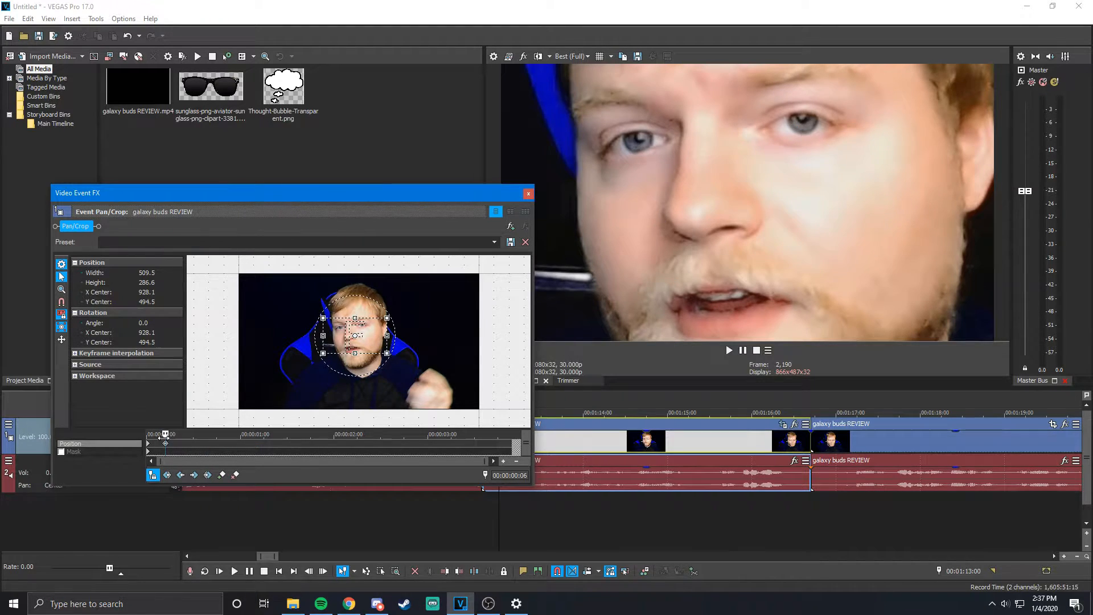
right_click(165, 445)
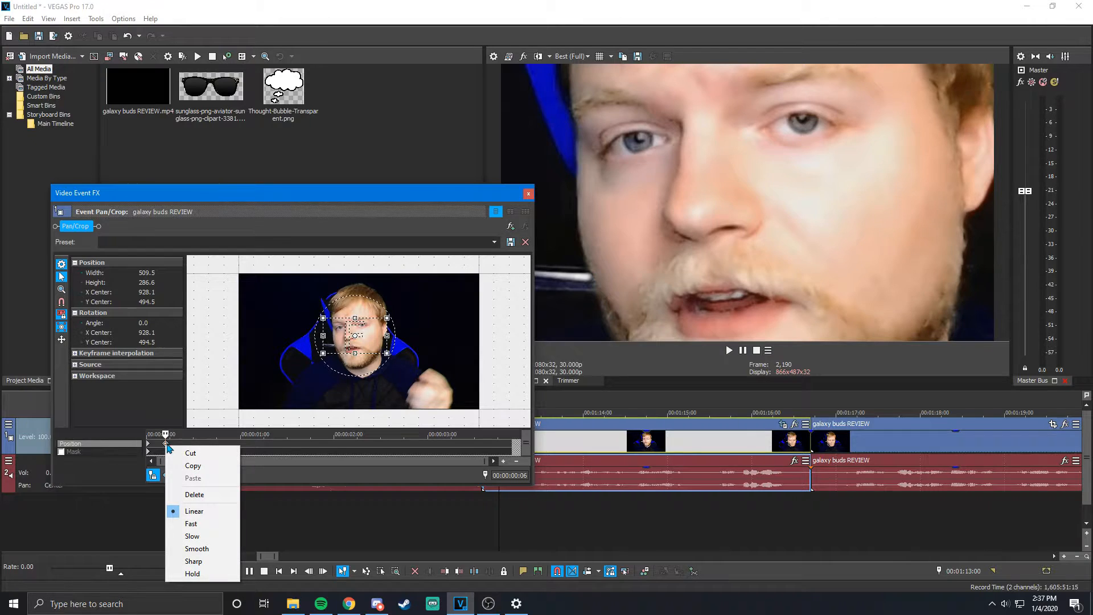
click(189, 470)
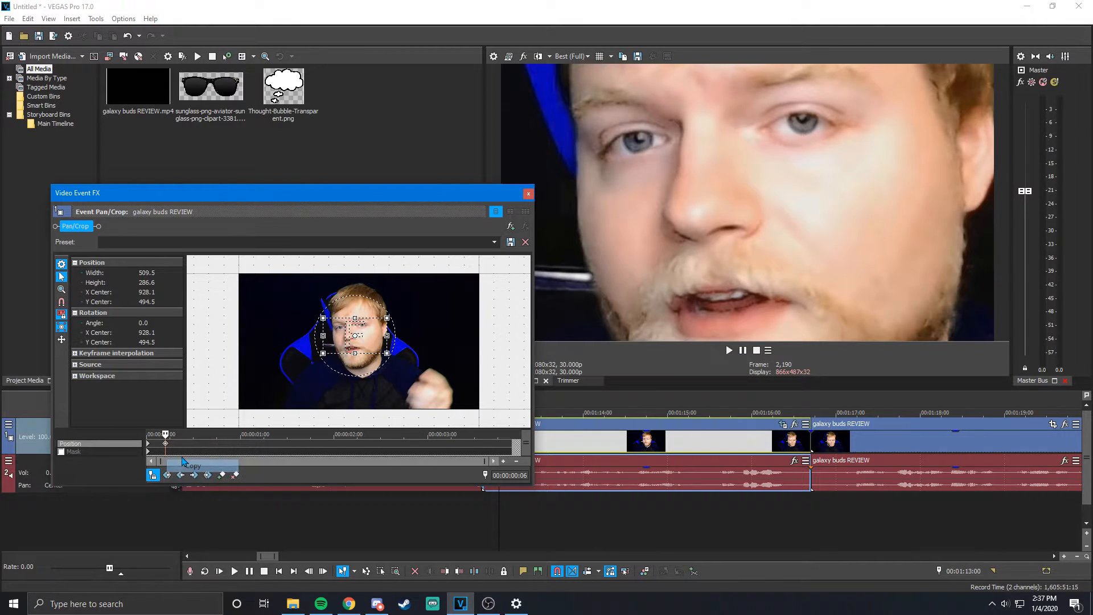
drag(165, 433, 209, 434)
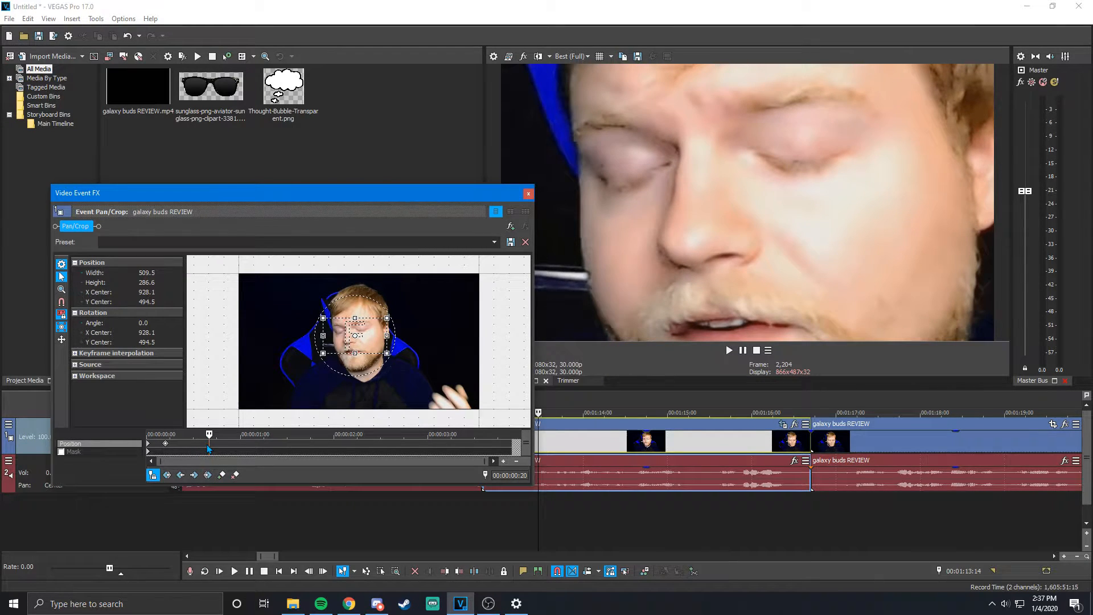
right_click(209, 449)
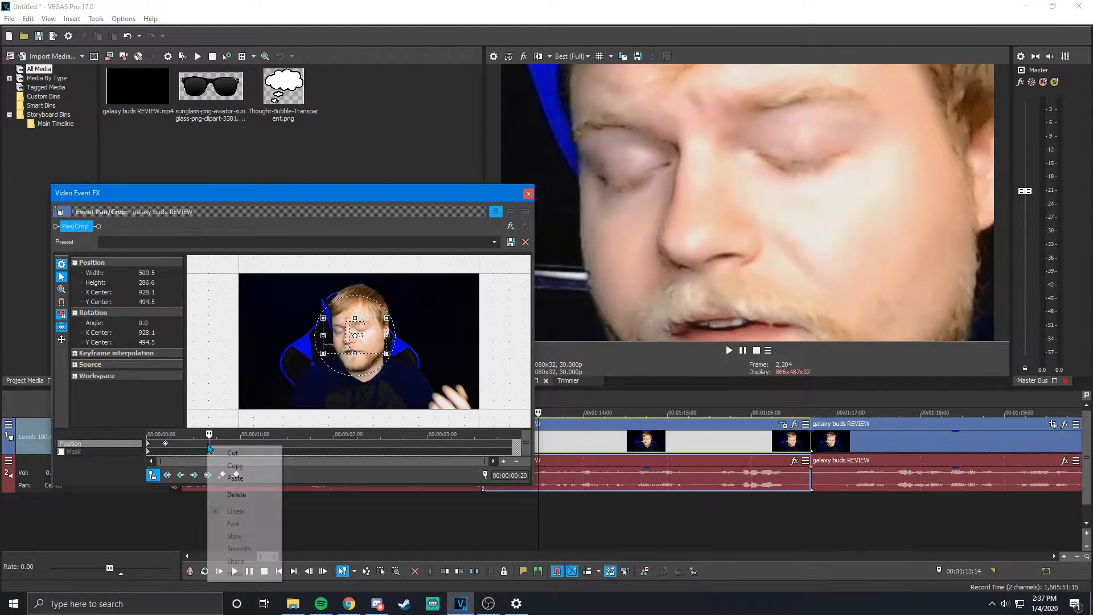
click(234, 479)
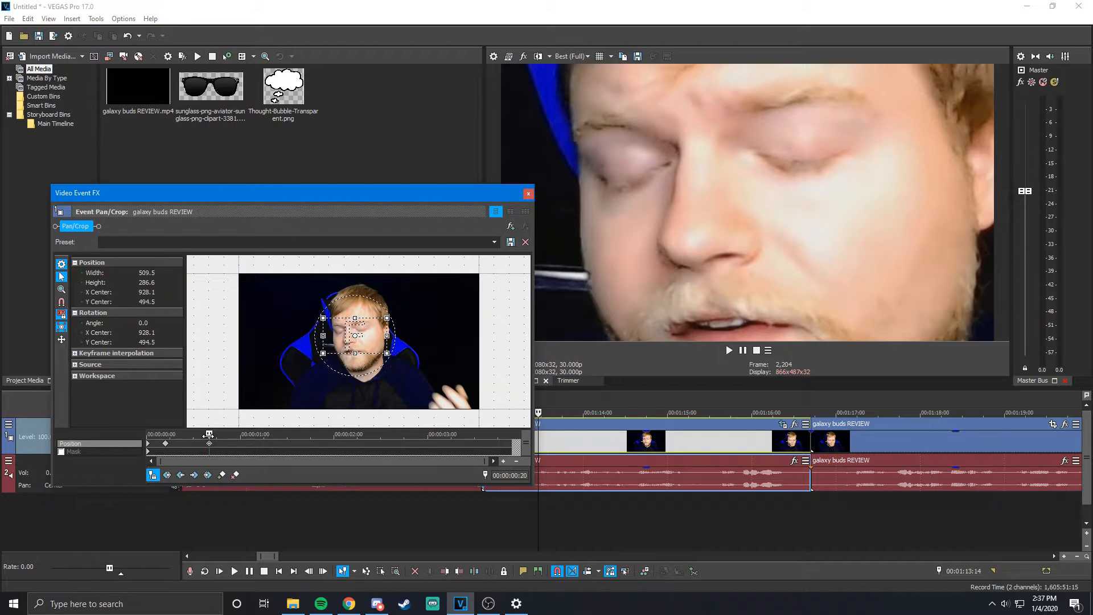
Restore the crop frame to full size at 00:00:01:01, and scrub across the keyframes to check the zoom in and out
click(165, 443)
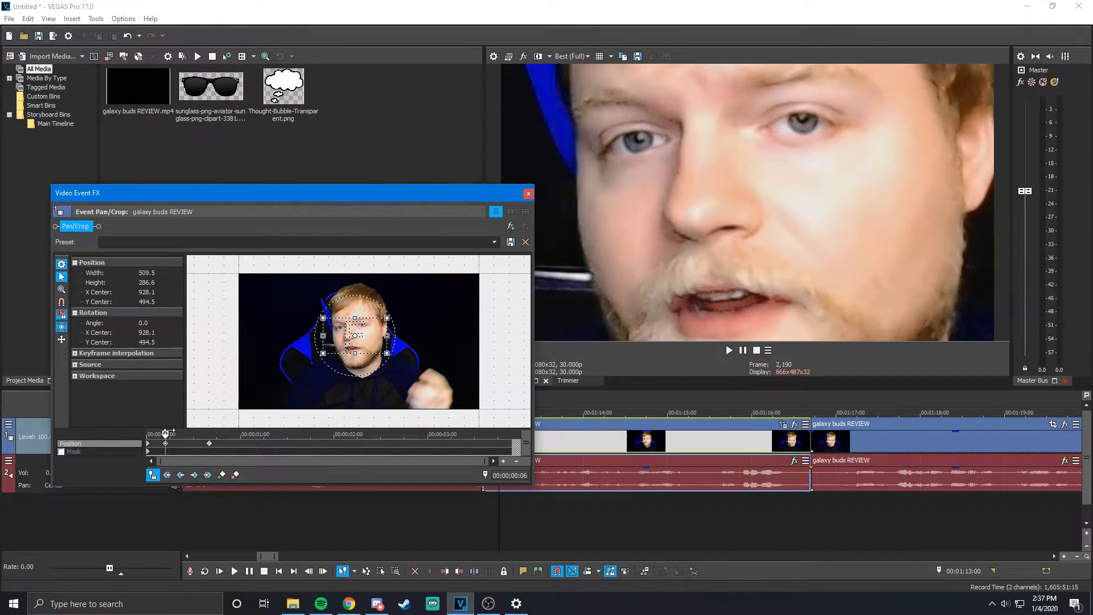
drag(166, 433, 243, 433)
right_click(349, 330)
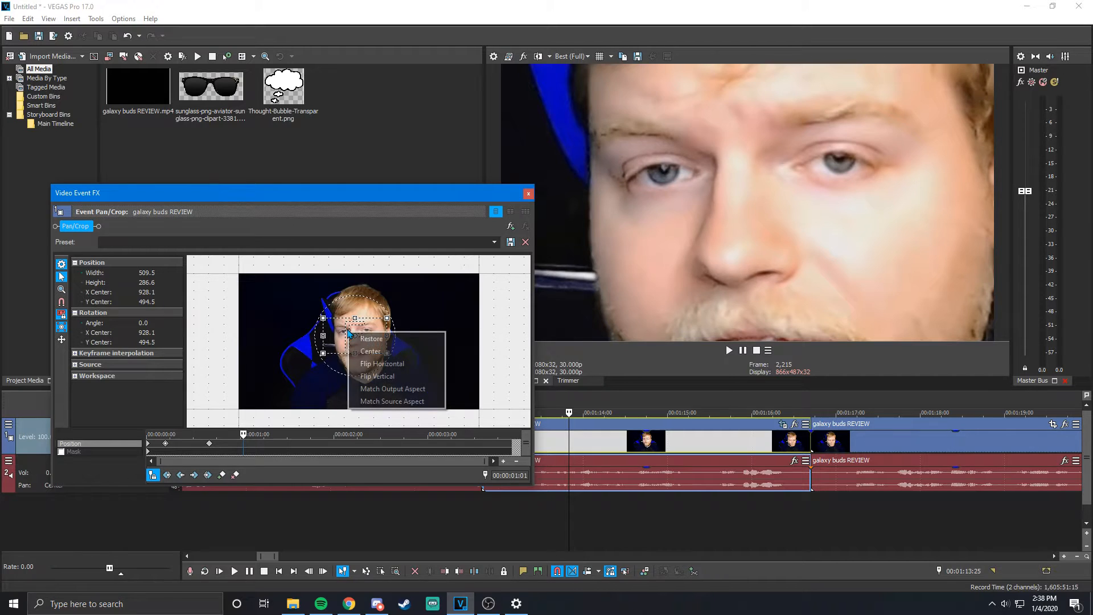
click(364, 339)
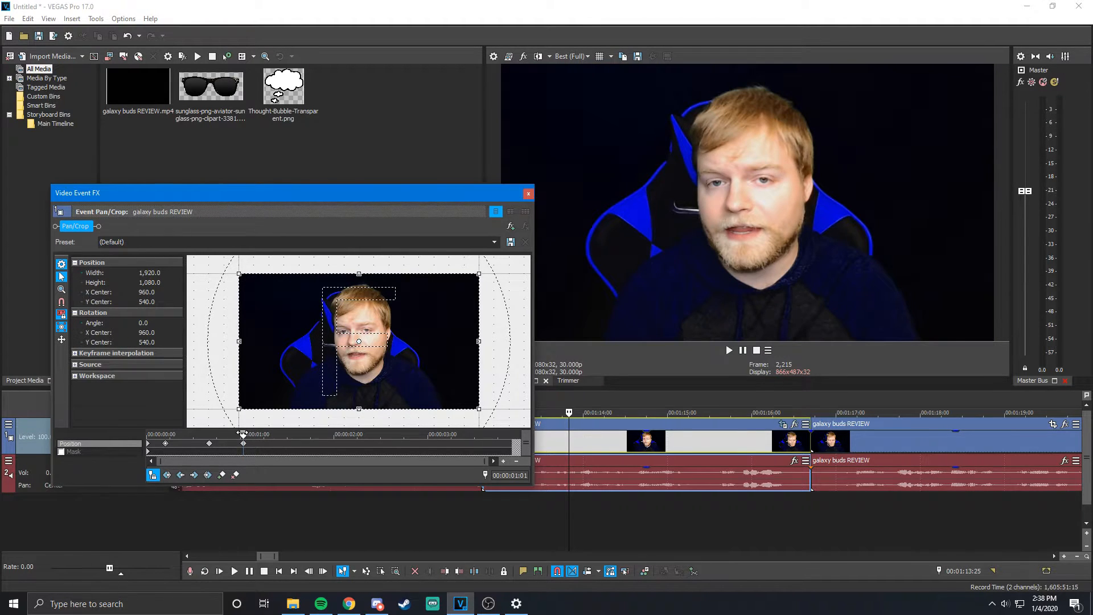
mouse_move(243, 433)
mouse_down()
mouse_move(133, 434)
mouse_move(279, 432)
mouse_move(258, 440)
mouse_up()
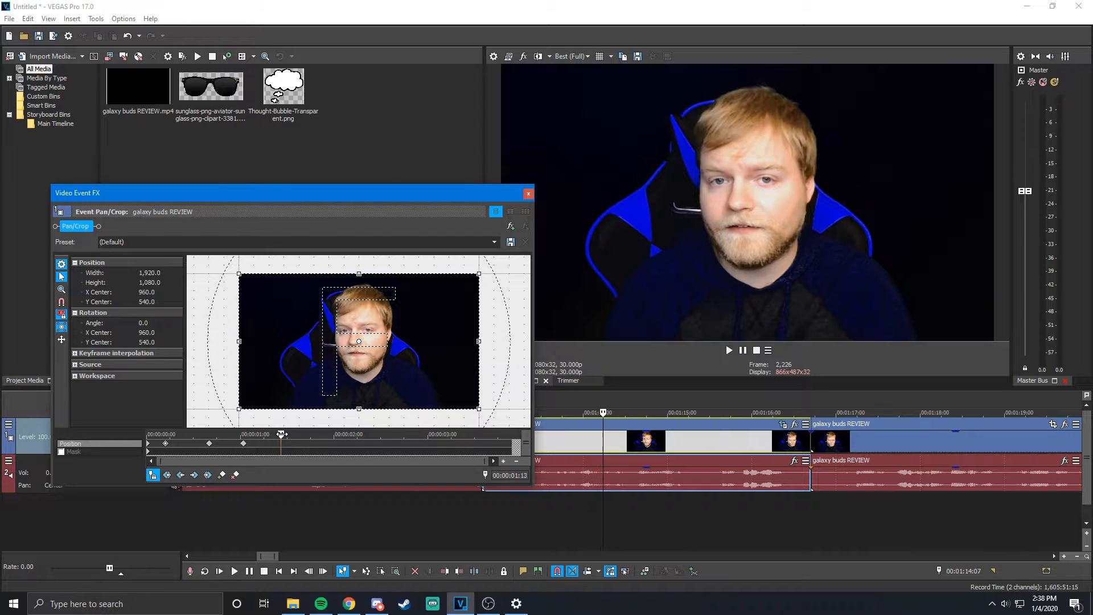
drag(240, 437, 324, 433)
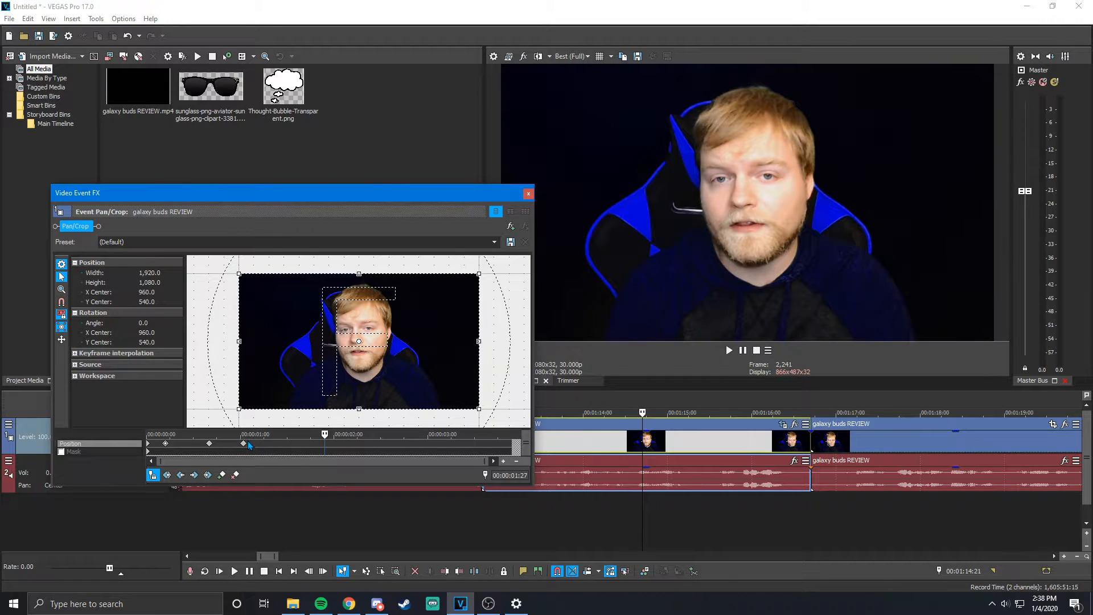
click(209, 443)
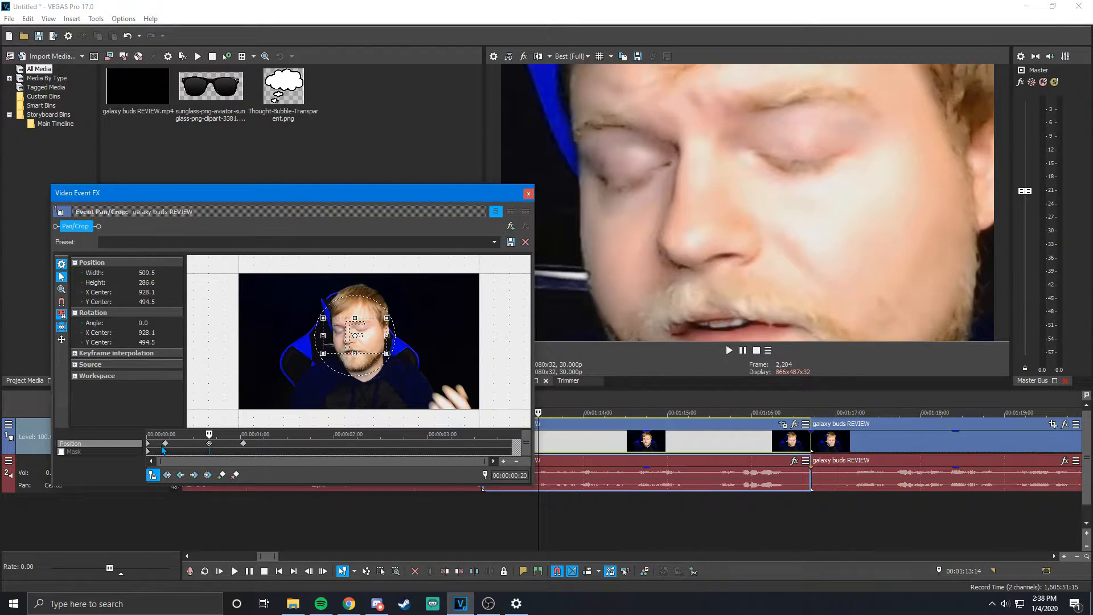
click(165, 443)
drag(165, 434, 268, 440)
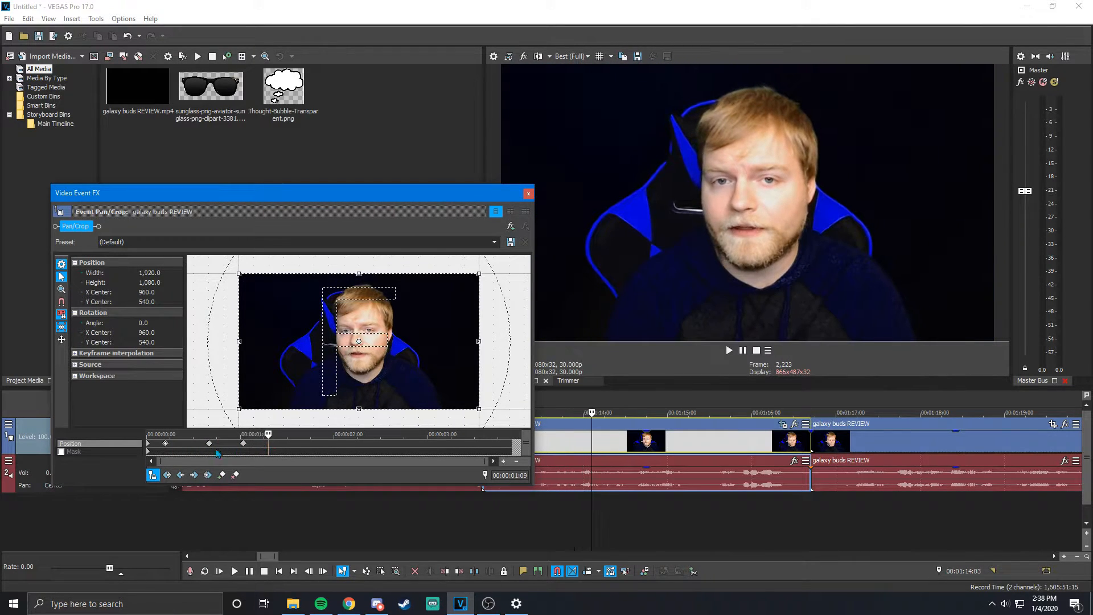
Try adding a zoomed-in position keyframe just before 00:00:02:00, shift it past the two-second mark, and return the cursor to the start
click(165, 444)
drag(166, 434, 333, 356)
drag(279, 435, 336, 441)
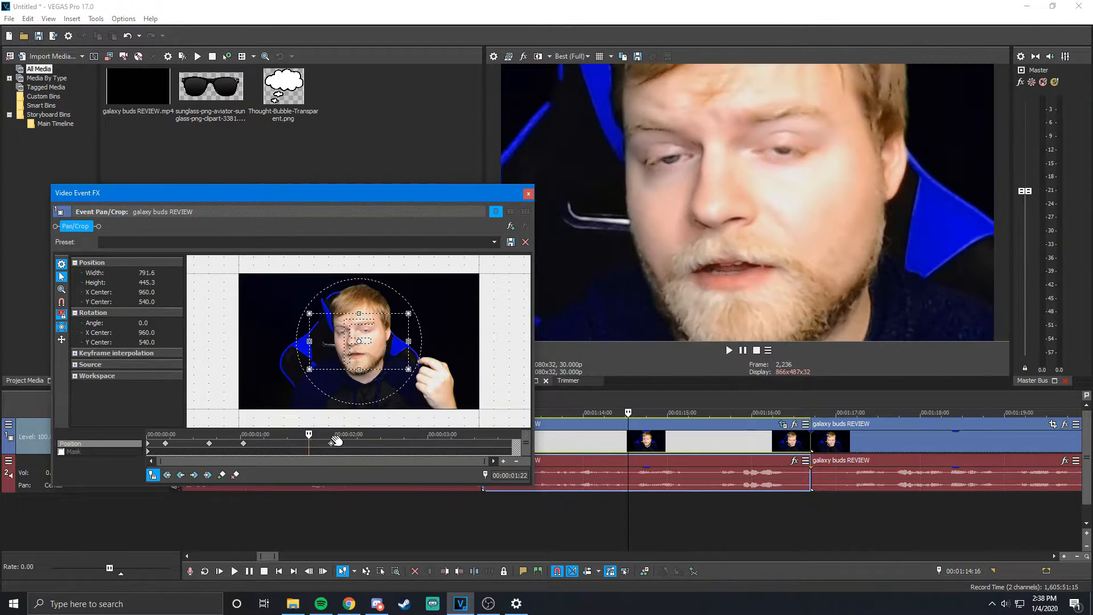
right_click(332, 445)
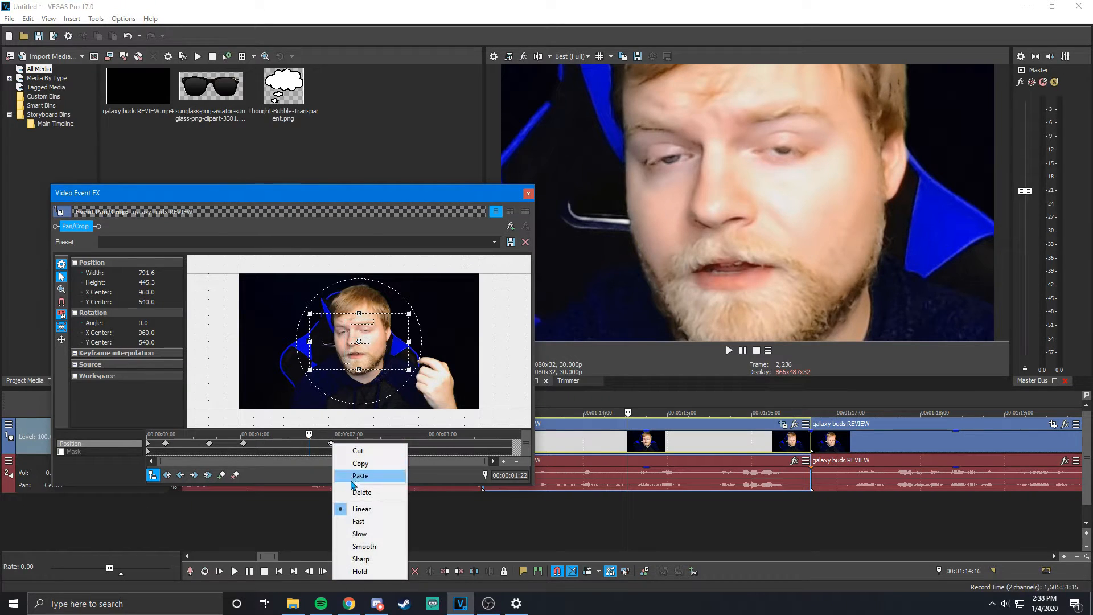
click(331, 443)
drag(331, 434, 374, 444)
drag(290, 434, 145, 421)
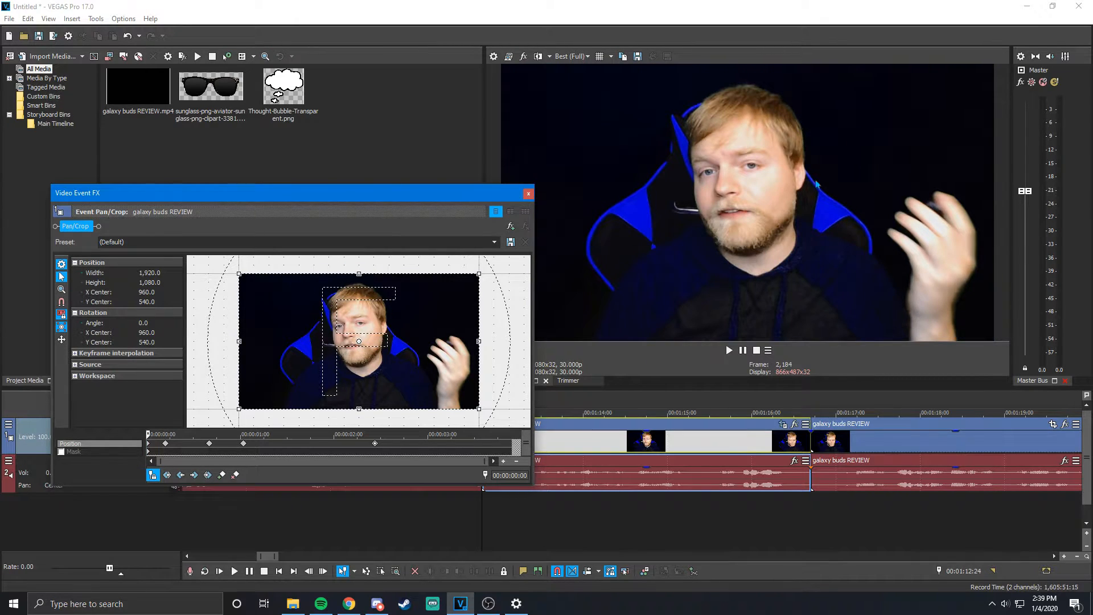
Delete the four position keyframes that follow the initial keyframe at 00:00:00:00
right_click(166, 445)
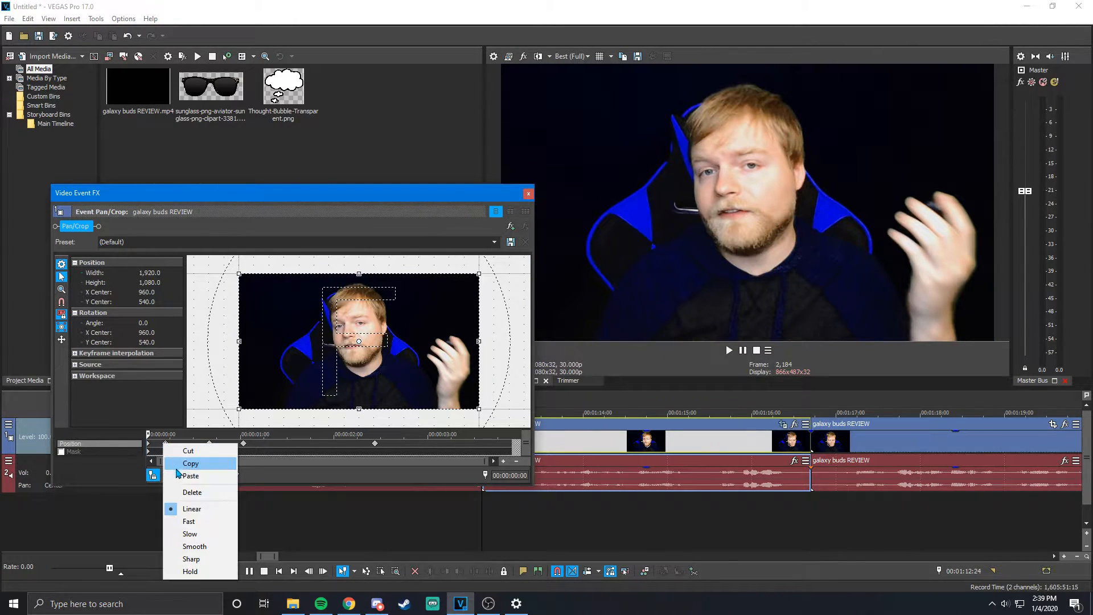
click(184, 493)
right_click(207, 446)
click(249, 494)
right_click(243, 443)
click(272, 493)
right_click(374, 442)
click(406, 492)
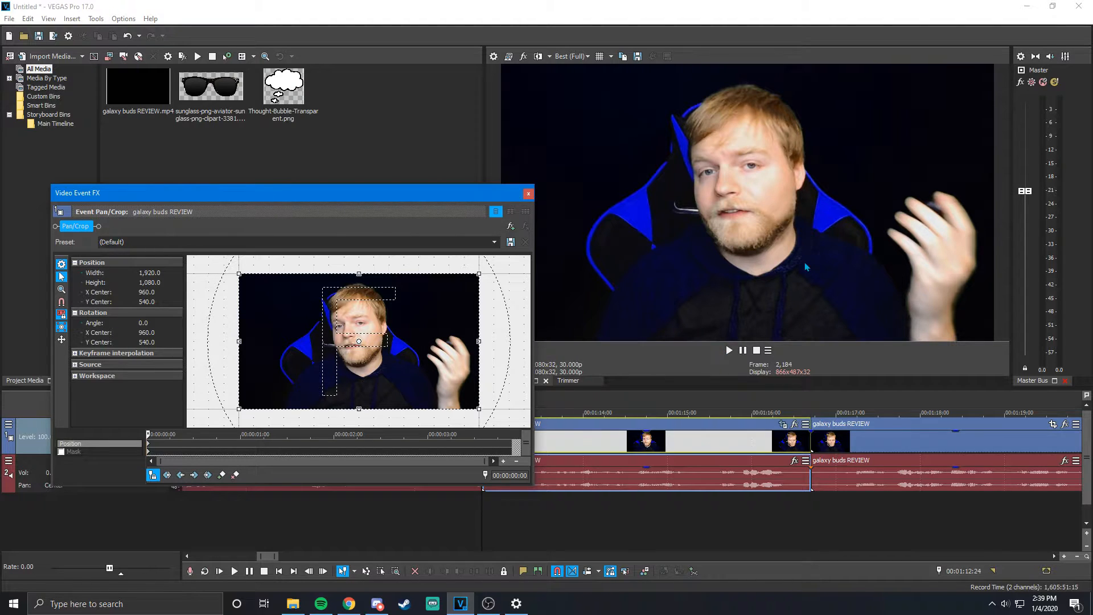
At 00:00:00:03, shrink the crop frame to about 391 × 220 and place it over the raised hand, centred near 1,693, 718
mouse_move(148, 434)
mouse_down()
mouse_move(256, 434)
mouse_move(132, 430)
mouse_move(156, 434)
mouse_up()
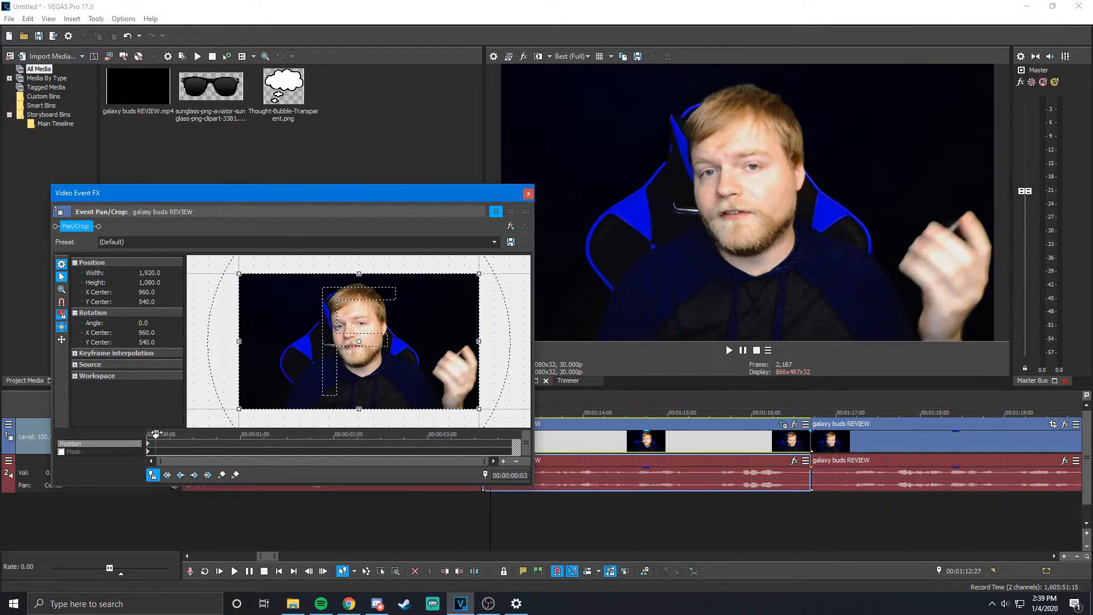
drag(238, 409, 309, 369)
drag(336, 335, 405, 366)
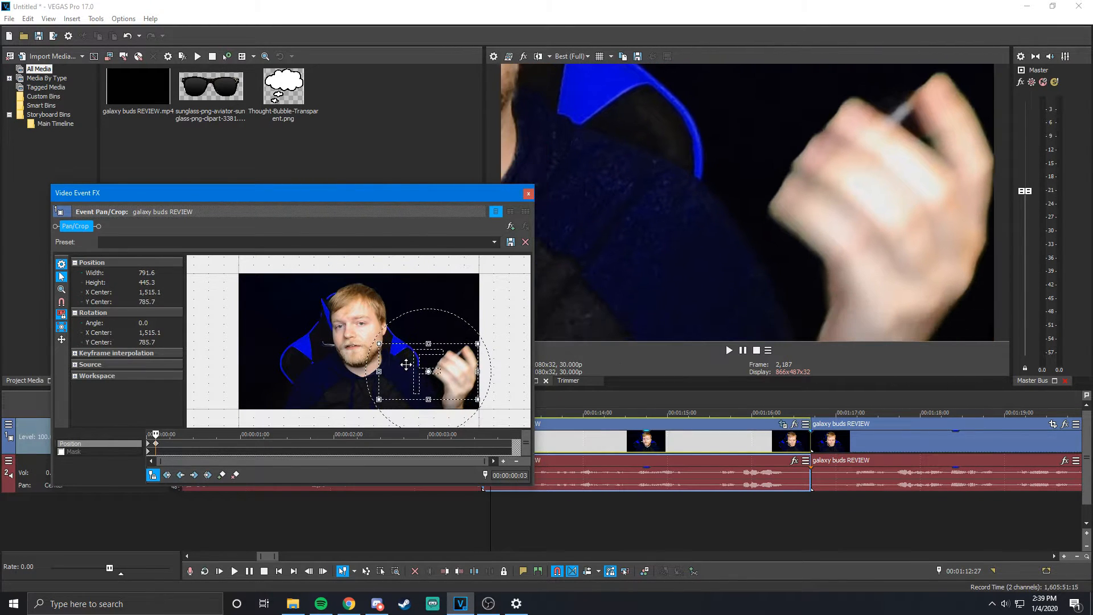
drag(378, 399, 433, 365)
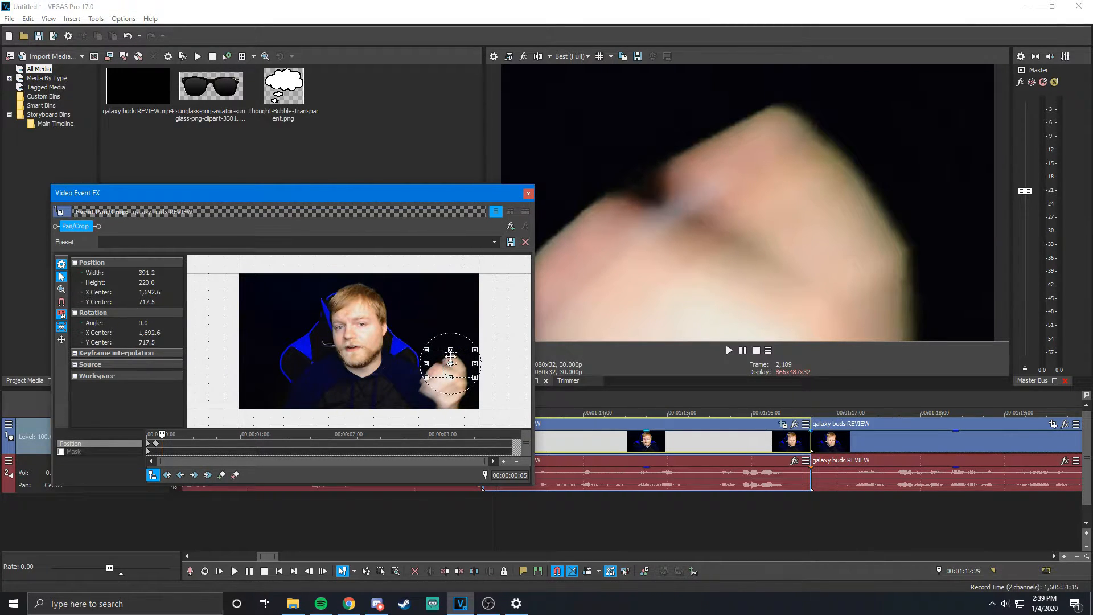
Track the moving hand by recentring the crop frame near 1,606, 809 at 00:00:00:05, 1,497, 950 at 00:00:00:07, and 1,515, 986 at 00:00:00:09
drag(450, 359, 440, 369)
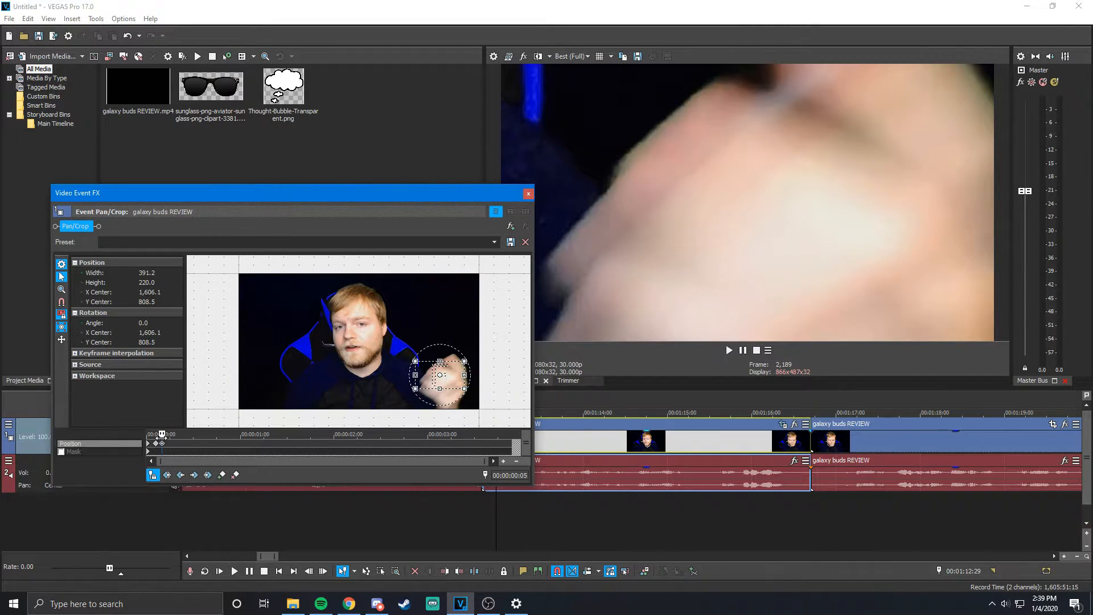
drag(162, 433, 169, 434)
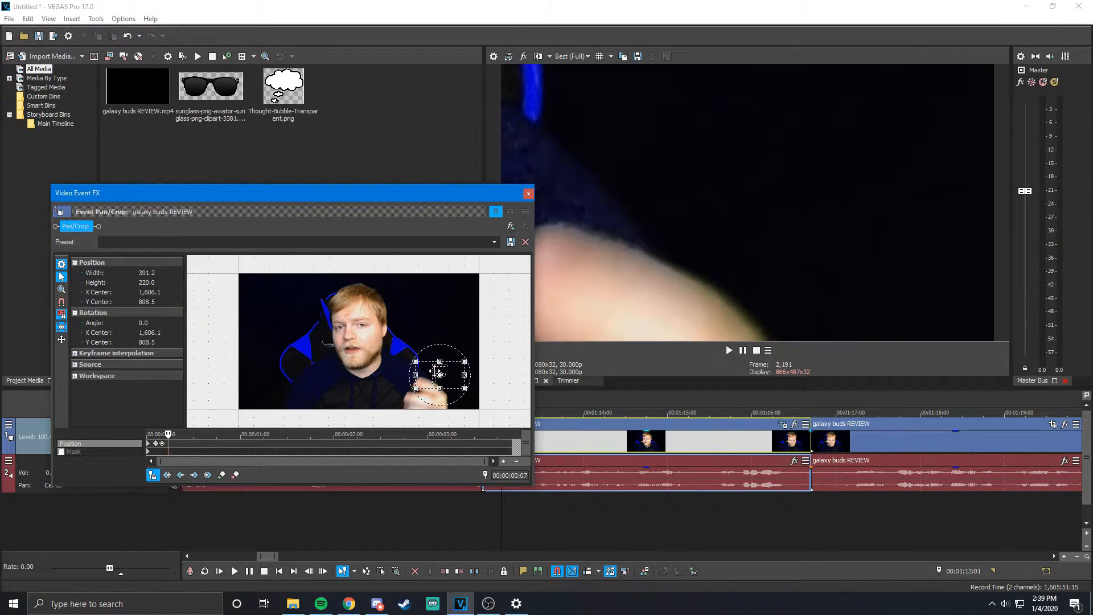
drag(436, 371, 422, 389)
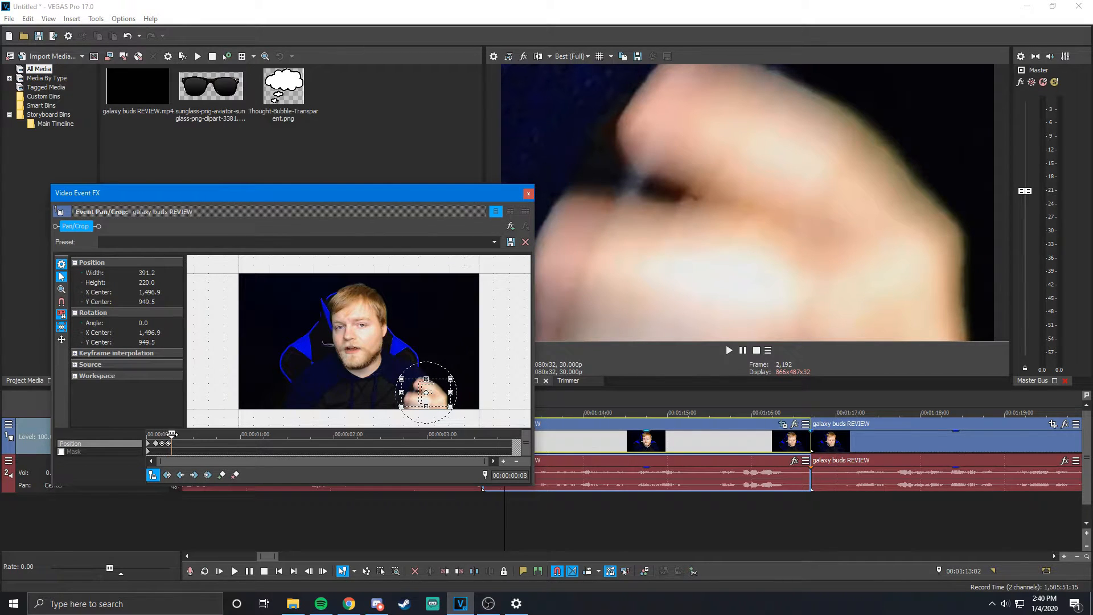
drag(172, 434, 175, 433)
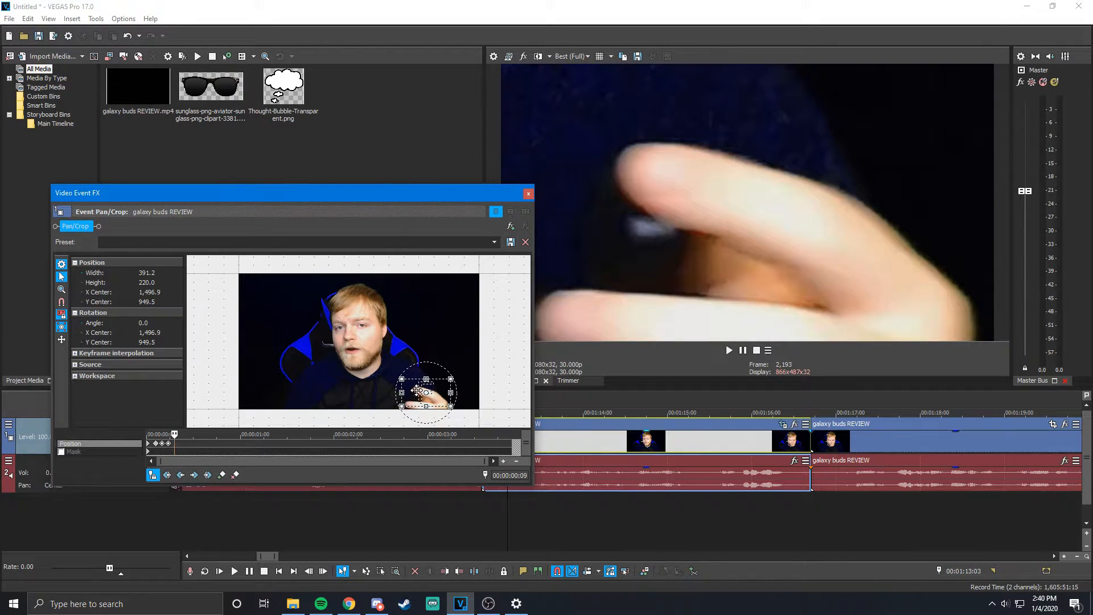
drag(417, 391, 420, 396)
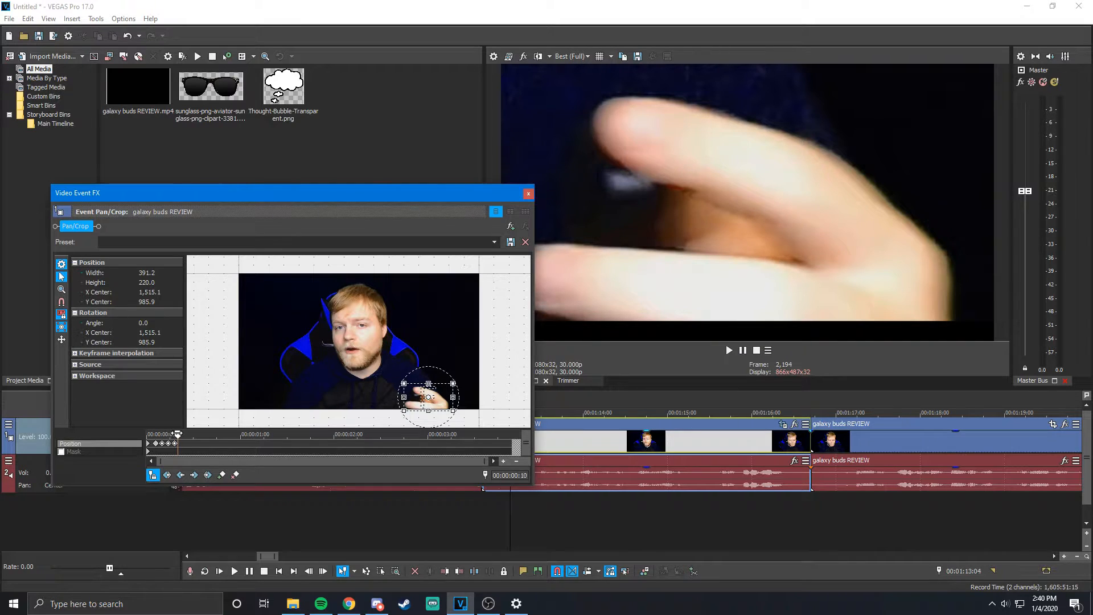
Keep tracking the hand by recentring the crop frame near 1,552, 991 at 00:00:00:11, 1,602, 991 at 00:00:00:13, and 1,674, 1,027 two frames on
drag(177, 433, 180, 434)
drag(424, 391, 429, 393)
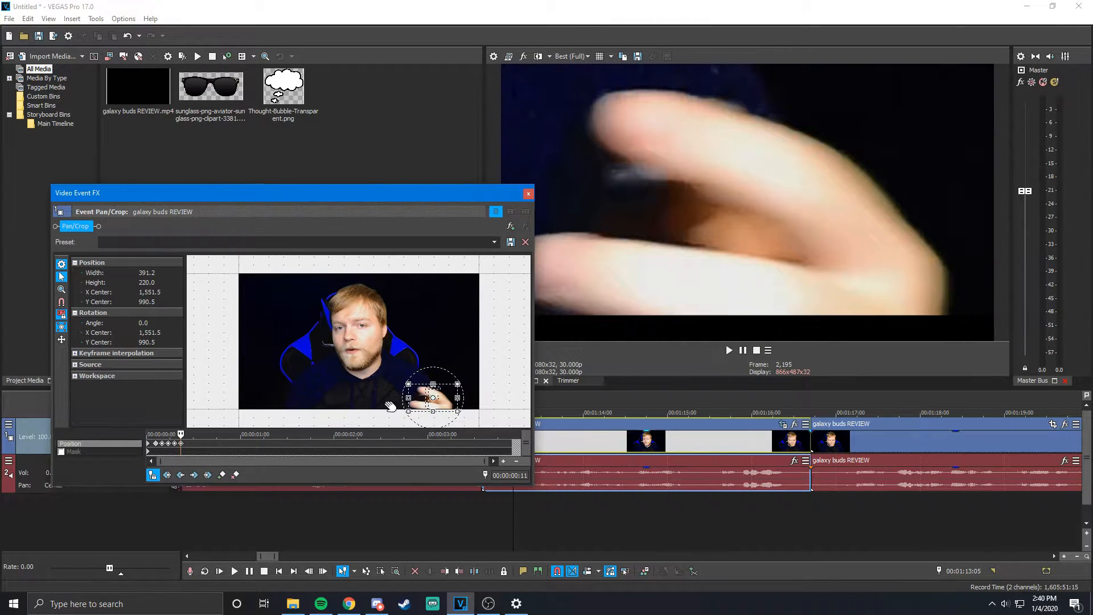
drag(181, 434, 187, 433)
drag(432, 395, 440, 395)
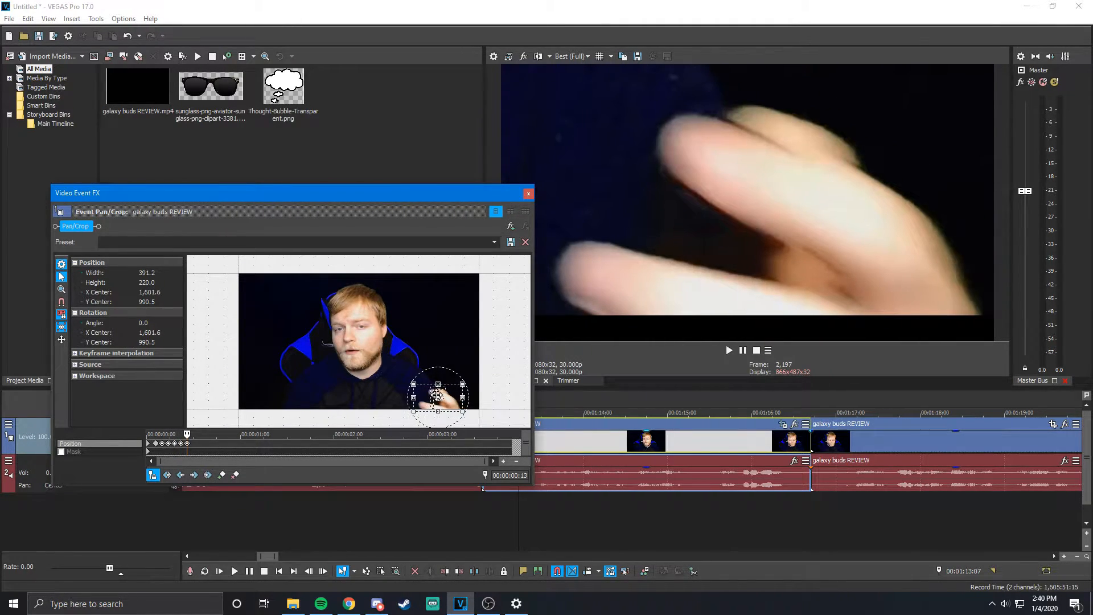
drag(187, 434, 193, 434)
drag(433, 390, 441, 394)
Follow the hand out of the picture with further crop-frame positions from 00:00:00:17, ending centred near 1,938, 1,132
drag(192, 434, 200, 434)
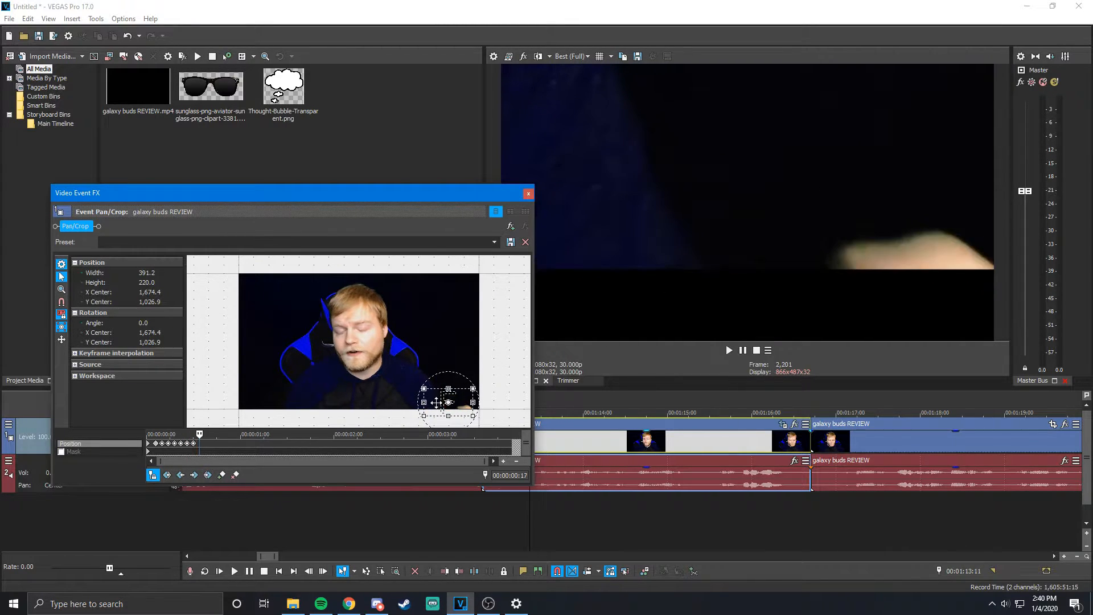
drag(441, 394, 455, 397)
drag(199, 434, 209, 433)
drag(456, 399, 444, 394)
drag(209, 434, 221, 434)
drag(449, 398, 447, 397)
drag(221, 434, 225, 434)
drag(449, 399, 465, 405)
drag(225, 434, 231, 433)
drag(463, 403, 480, 414)
Review the tracked crop by scrubbing to about 00:00:01:07 and again from the start to 00:00:00:05
drag(230, 434, 259, 433)
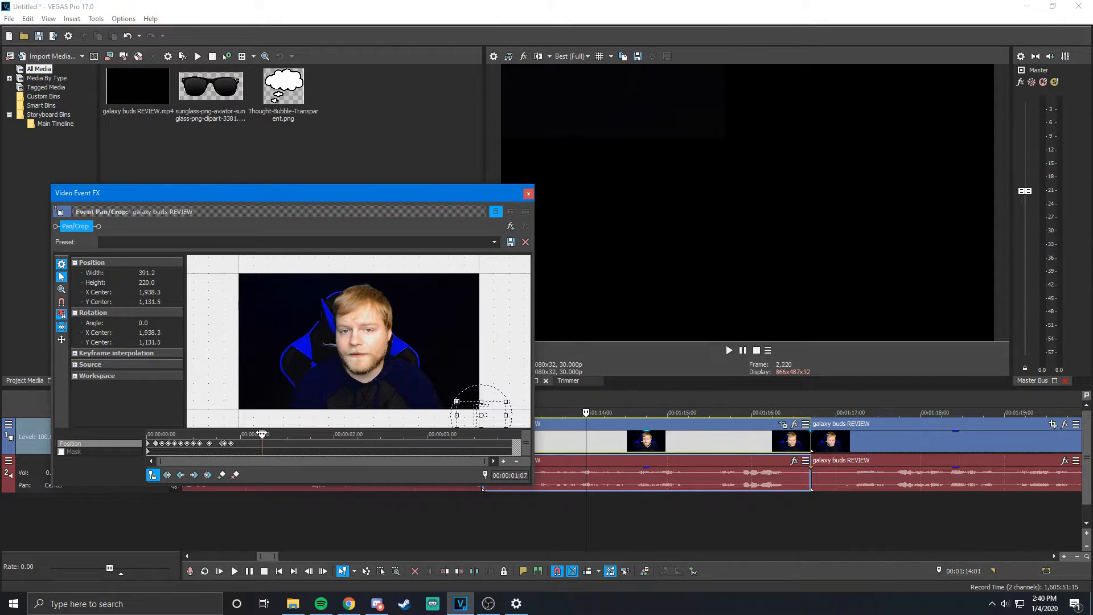
click(149, 448)
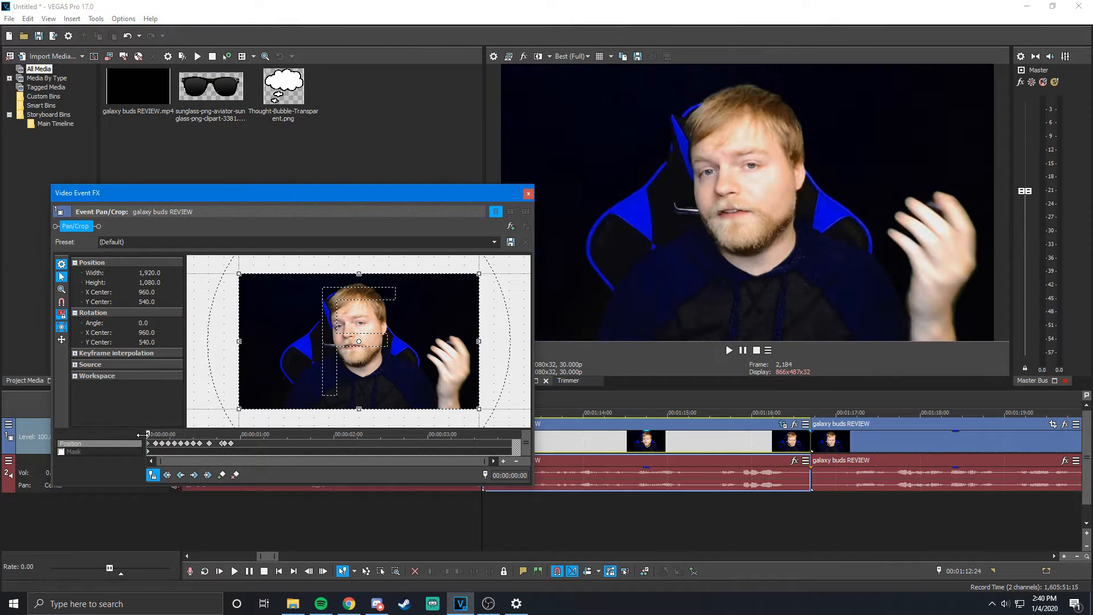
drag(147, 434, 154, 457)
mouse_move(149, 453)
mouse_down()
mouse_move(176, 451)
mouse_move(155, 452)
mouse_up()
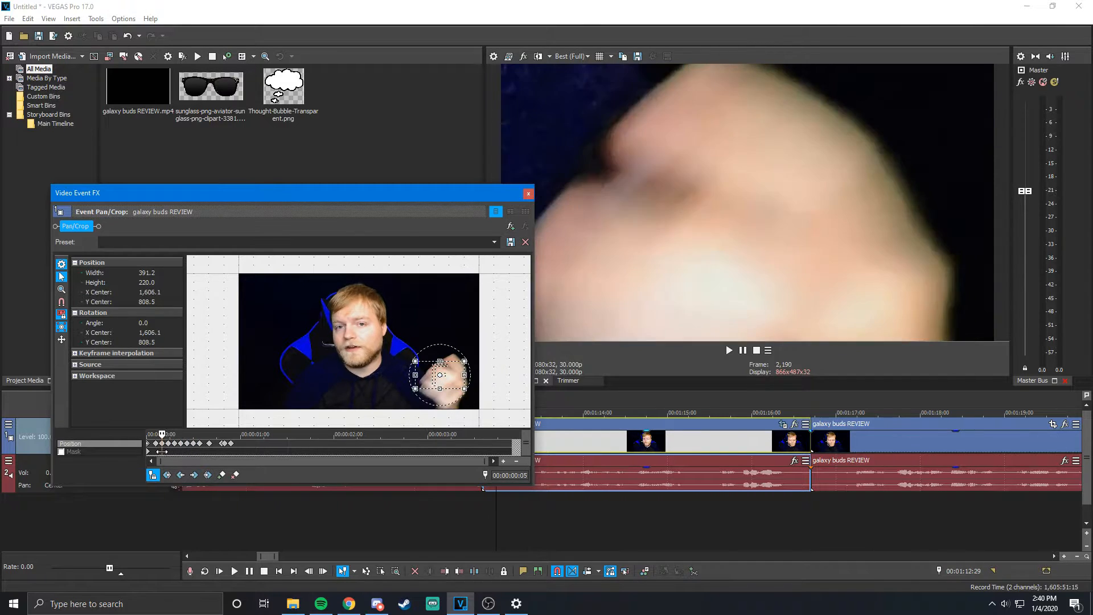
Centre a crop frame of about 914 × 514 on the face at 00:00:00:03, and enlarge it to about 1,044 × 587 at 00:00:00:04
drag(424, 349, 322, 321)
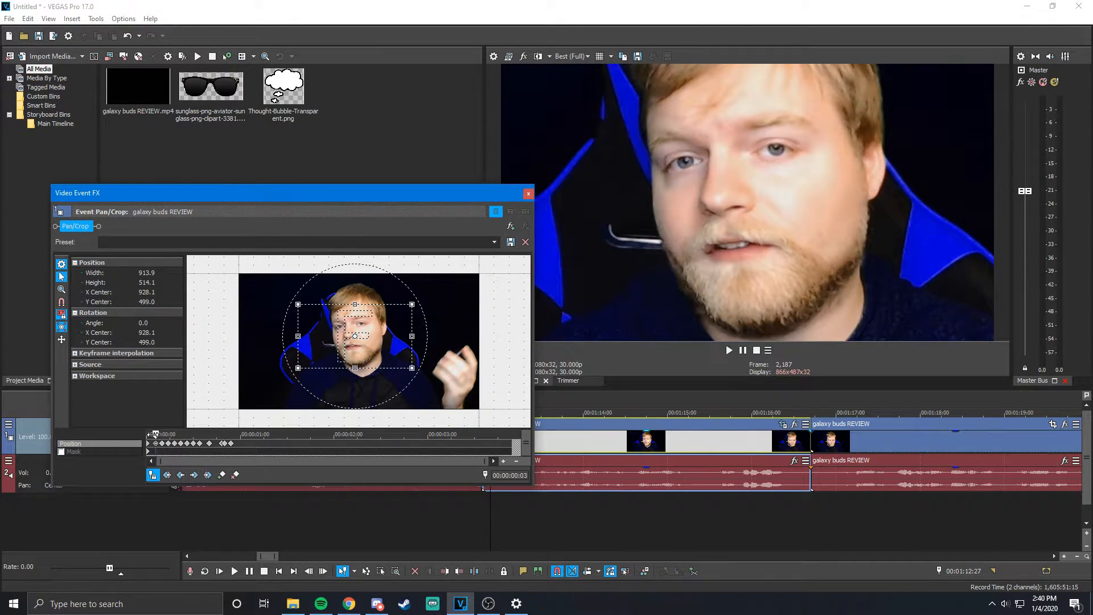
drag(156, 434, 160, 434)
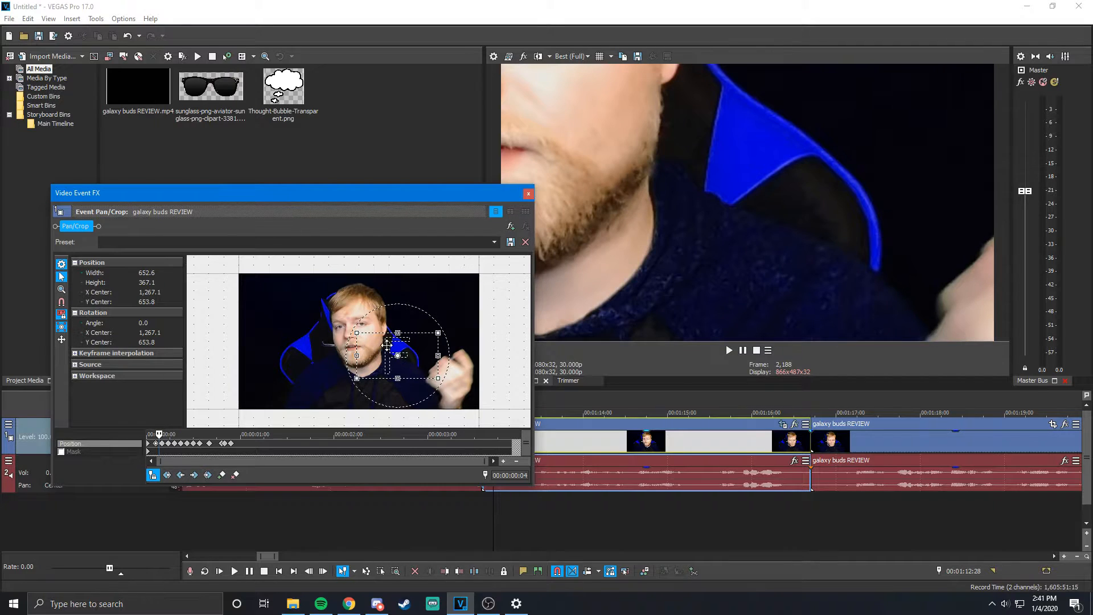
drag(358, 329, 327, 327)
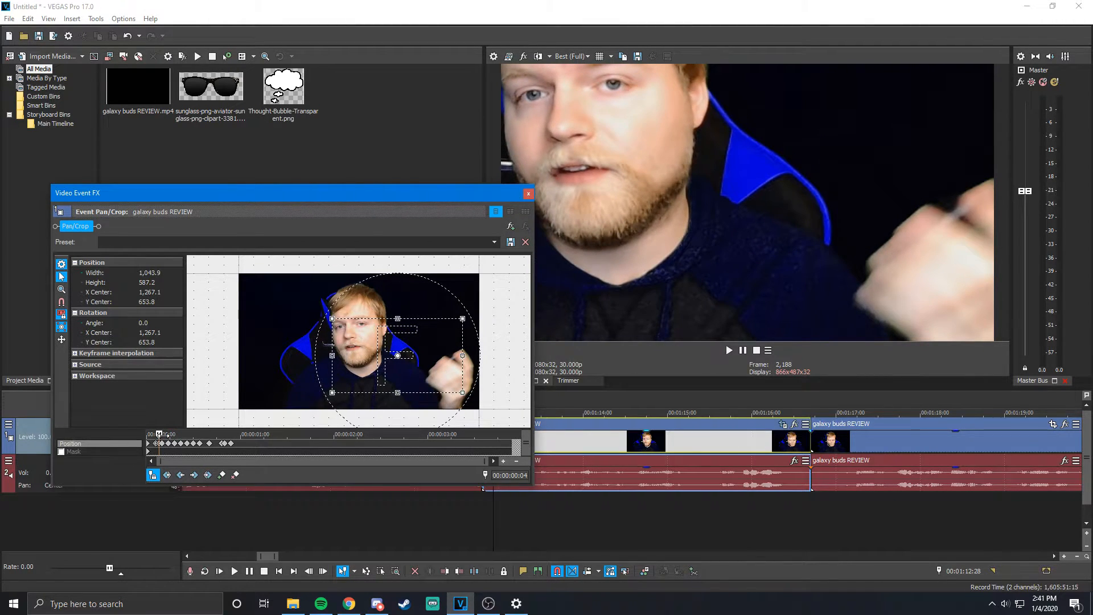
mouse_move(159, 434)
mouse_down()
mouse_move(148, 430)
mouse_move(204, 433)
mouse_move(209, 459)
mouse_move(228, 434)
mouse_move(155, 436)
mouse_up()
Delete all position keyframes after the initial one and close the Event Pan/Crop window
click(219, 453)
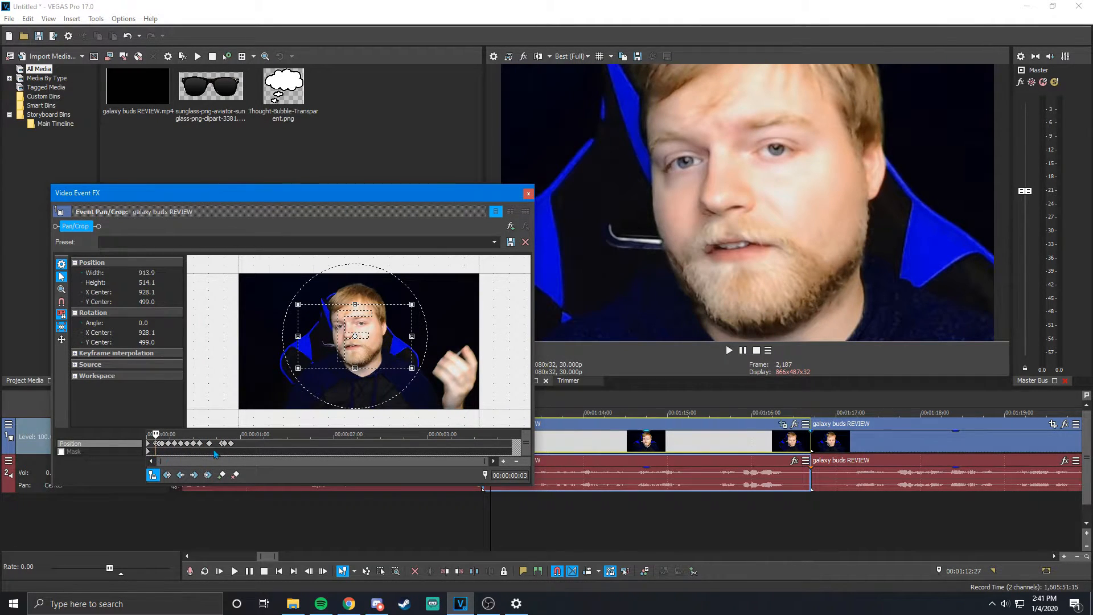
right_click(235, 448)
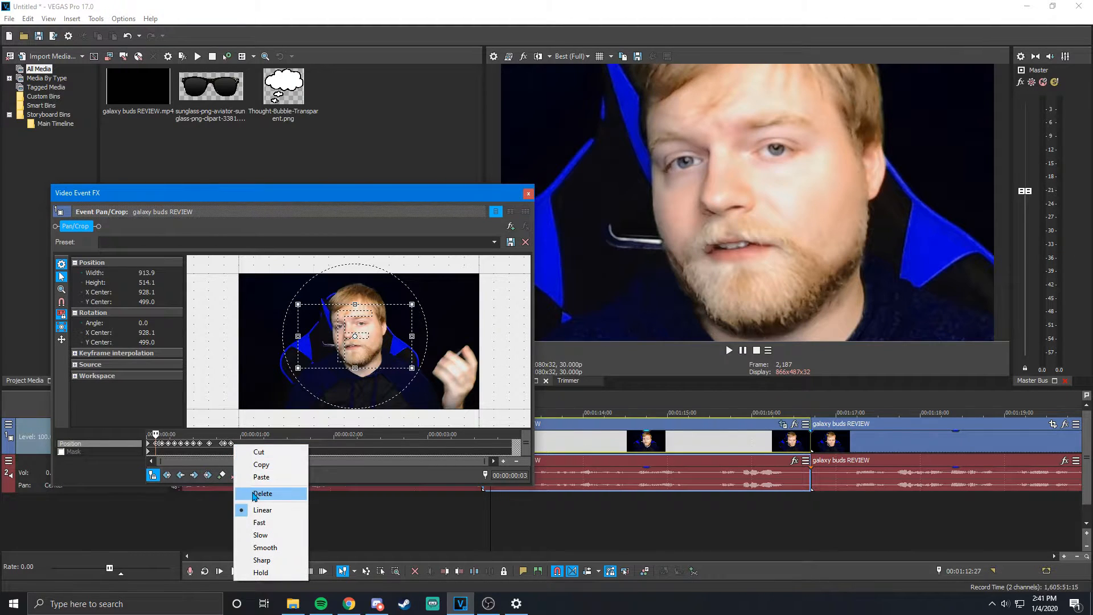
click(264, 490)
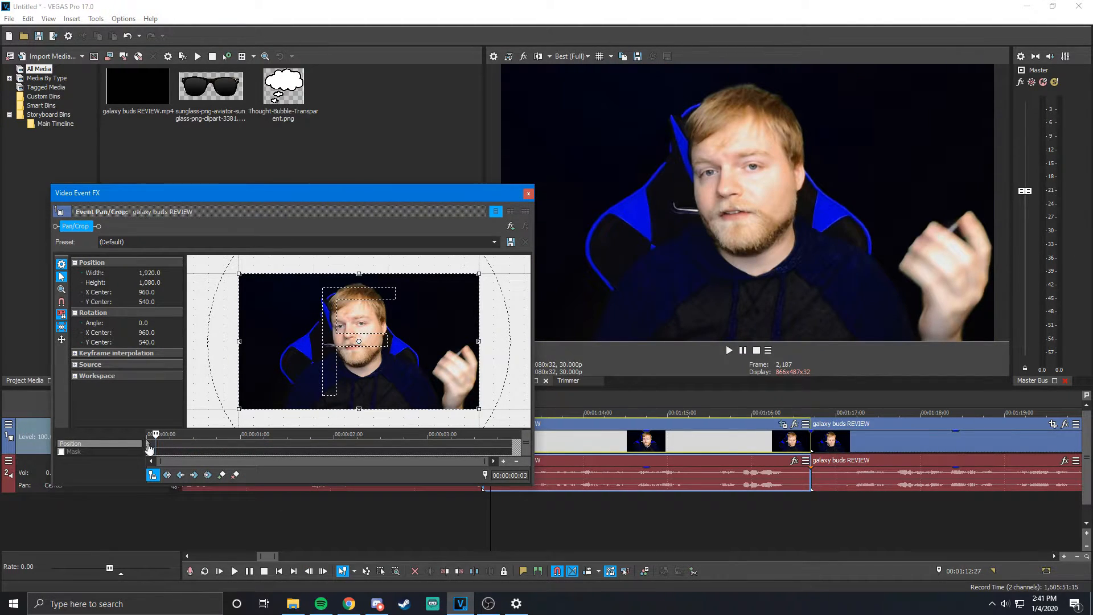
click(149, 447)
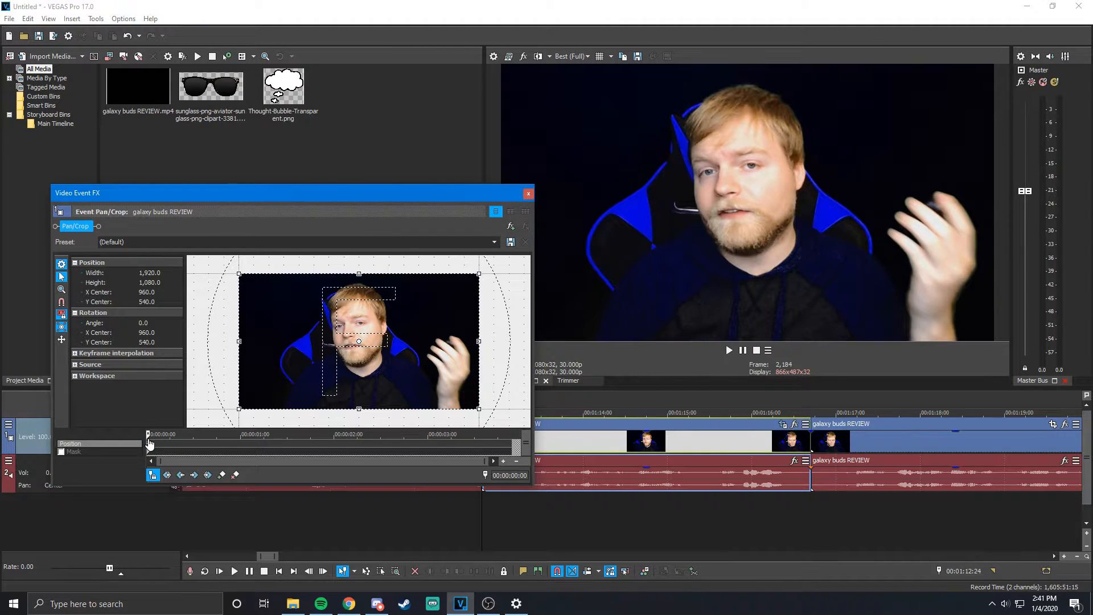
mouse_move(148, 433)
mouse_down()
mouse_move(514, 431)
mouse_move(235, 421)
mouse_move(214, 425)
mouse_move(441, 438)
mouse_move(144, 434)
mouse_move(174, 434)
mouse_move(156, 433)
mouse_up()
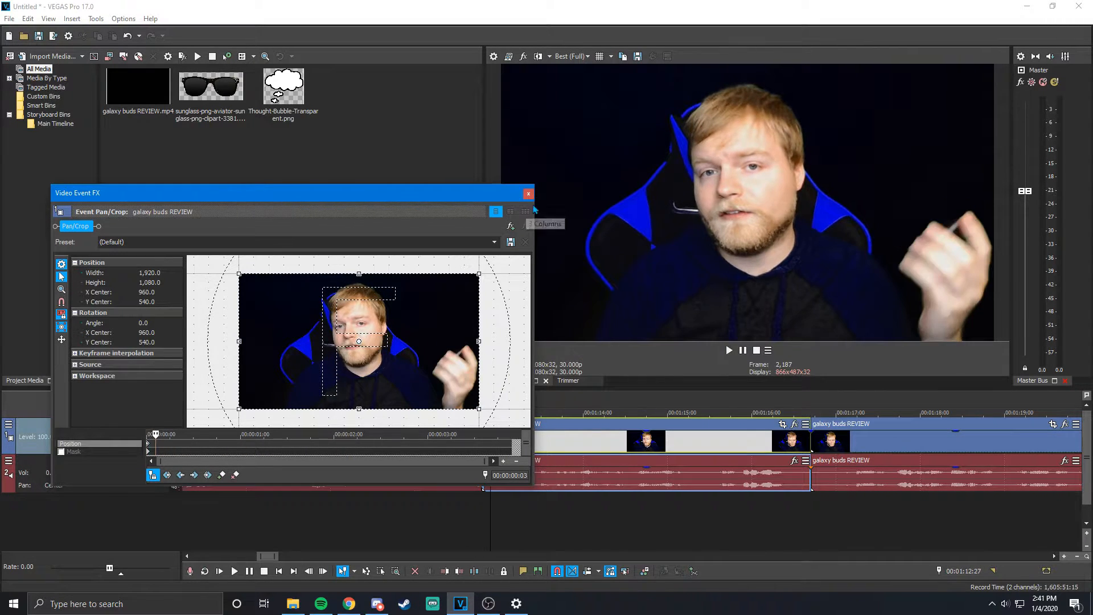
click(528, 194)
Insert a new video track above the galaxy buds REVIEW footage
click(210, 88)
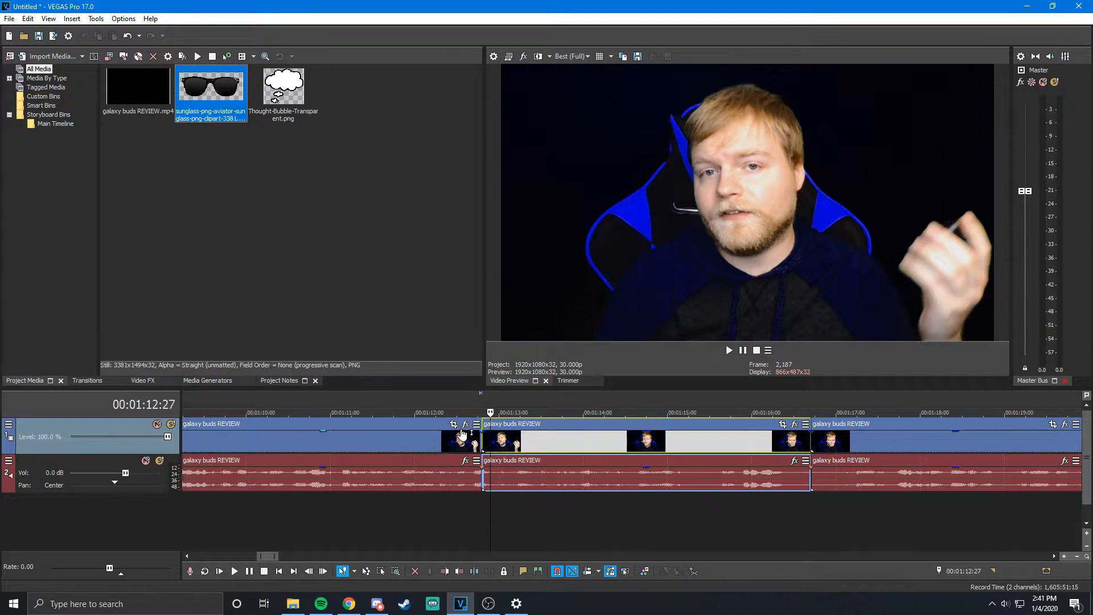
click(515, 445)
scroll(500, 502, down, 5)
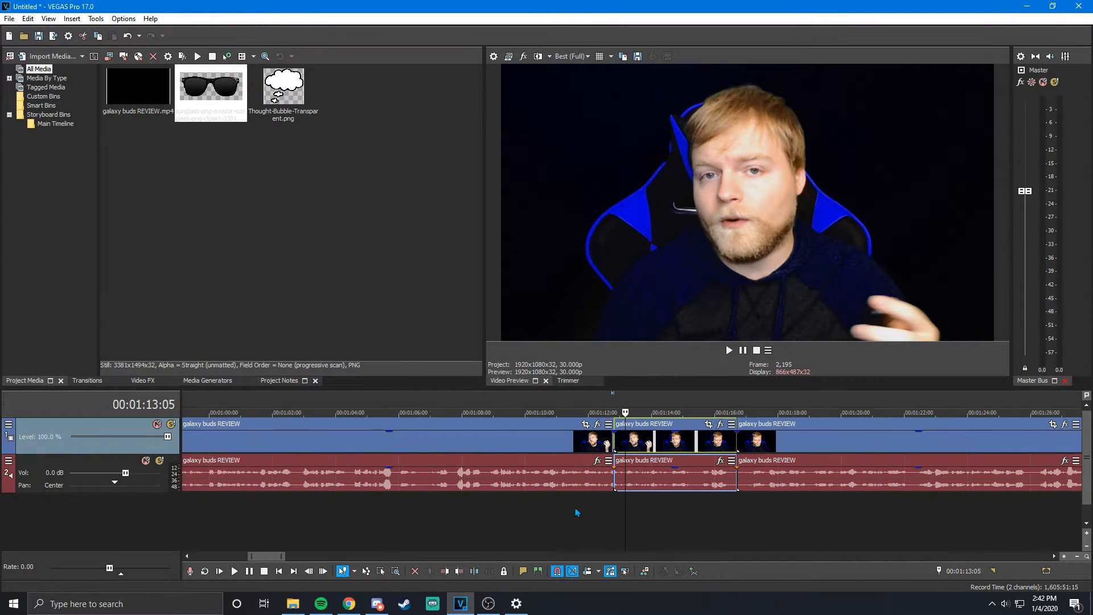
scroll(560, 514, down, 5)
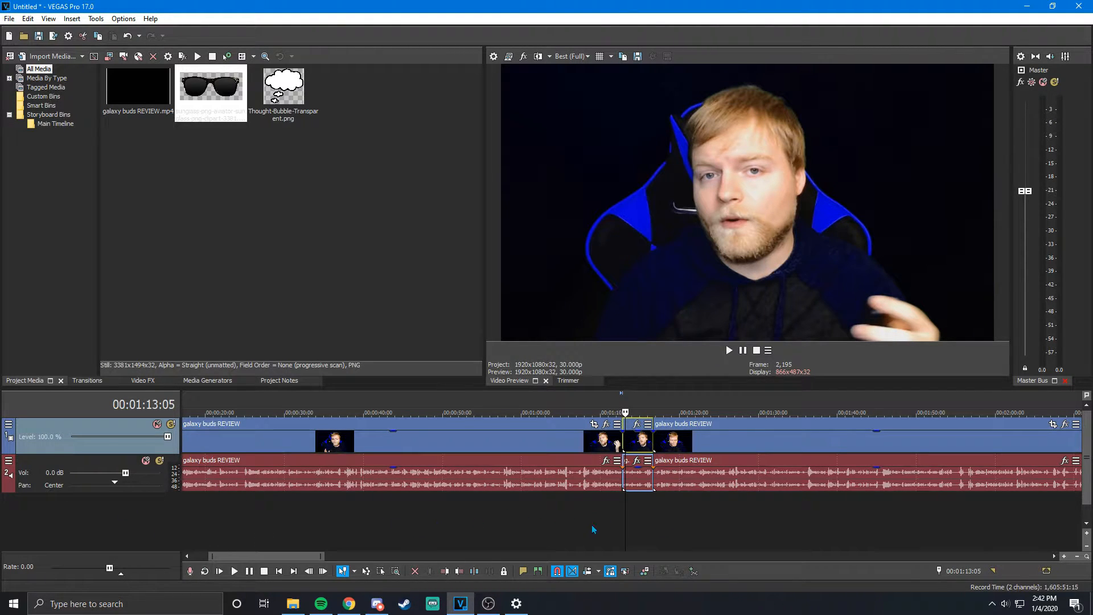
right_click(560, 506)
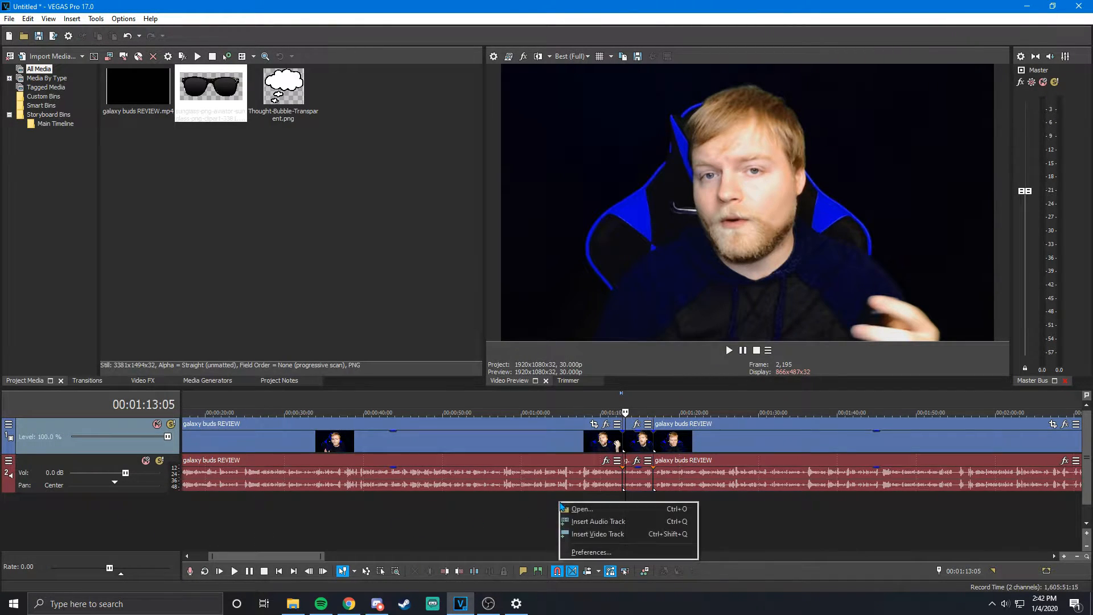
click(590, 535)
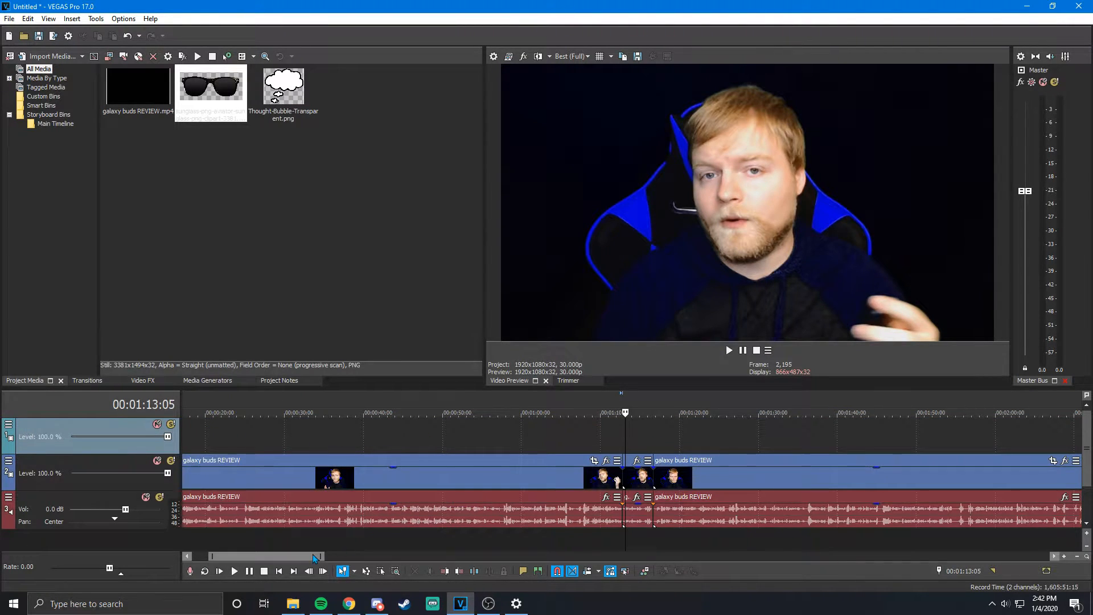
Place the sunglasses image from the project media on the new video track above the short cut segment
drag(315, 557, 343, 563)
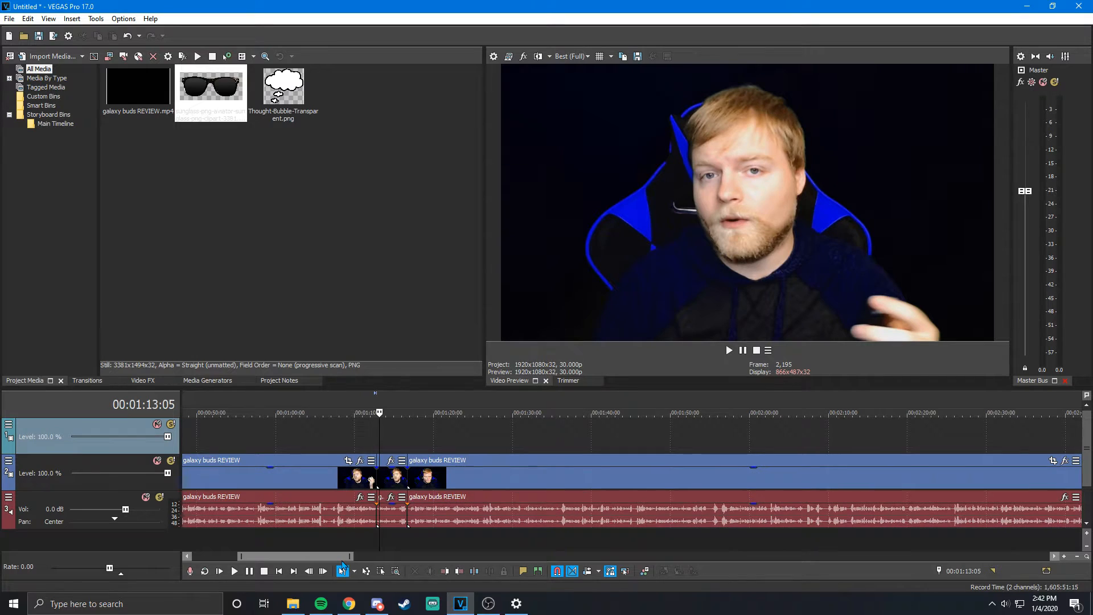
click(210, 90)
drag(340, 410, 388, 441)
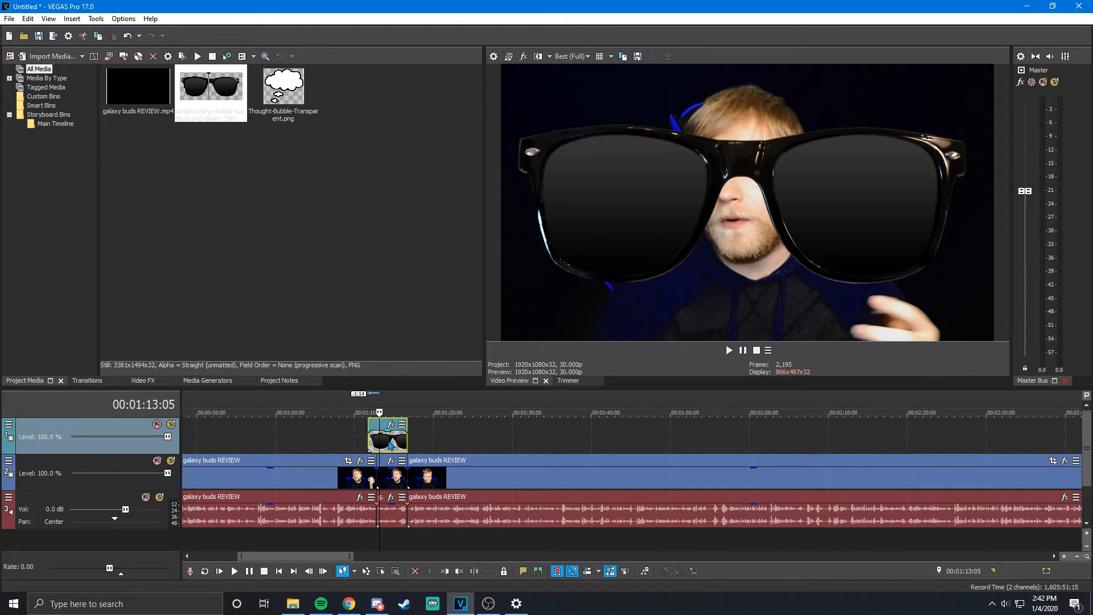
Align the start of the sunglasses event with the short segment below and trim its end to match that segment
click(388, 440)
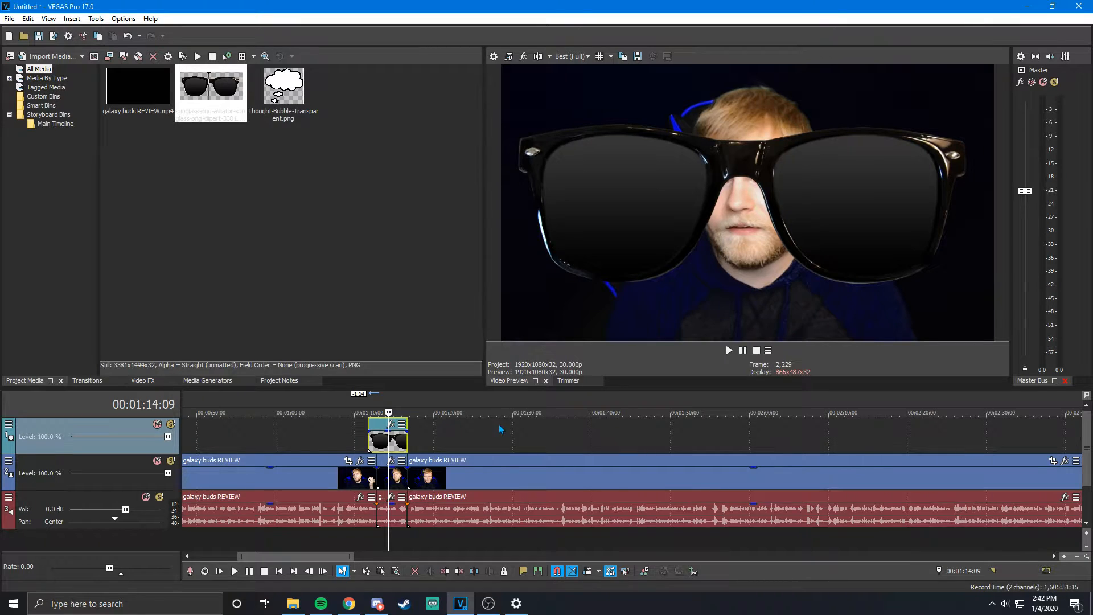
scroll(498, 425, up, 5)
scroll(581, 448, down, 3)
drag(589, 446, 613, 447)
click(603, 441)
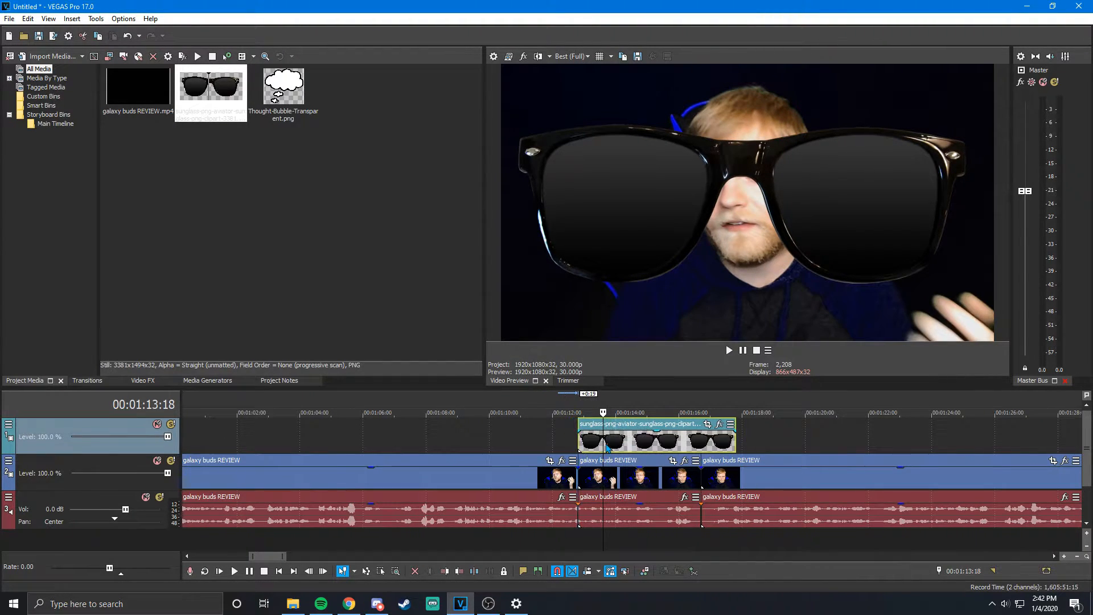
drag(733, 448, 701, 448)
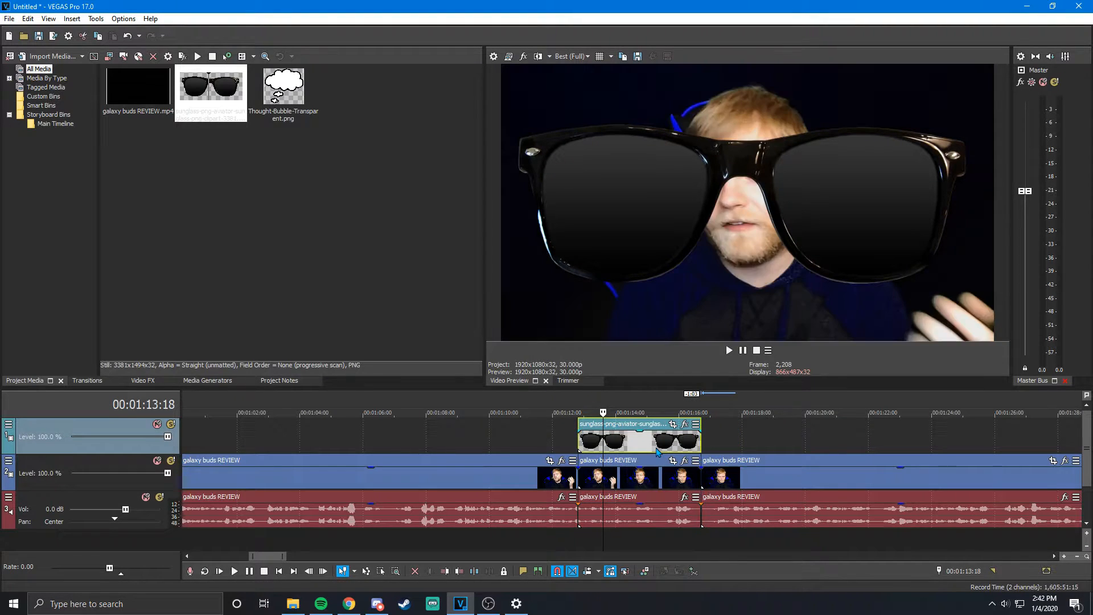
Turn off the Maintain Aspect Ratio switch for the sunglasses event
click(653, 448)
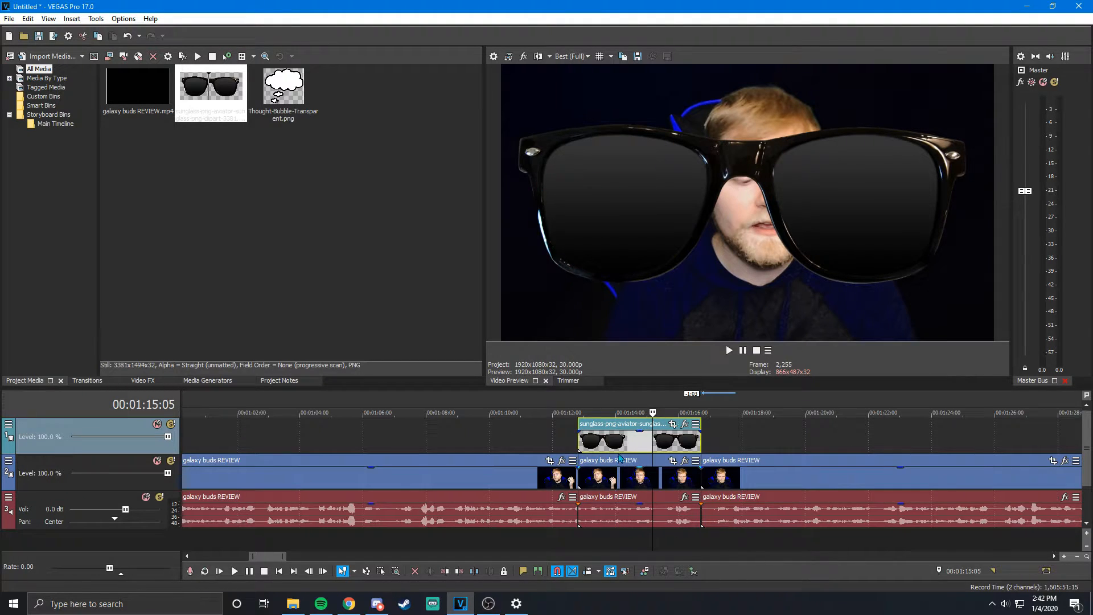
right_click(630, 440)
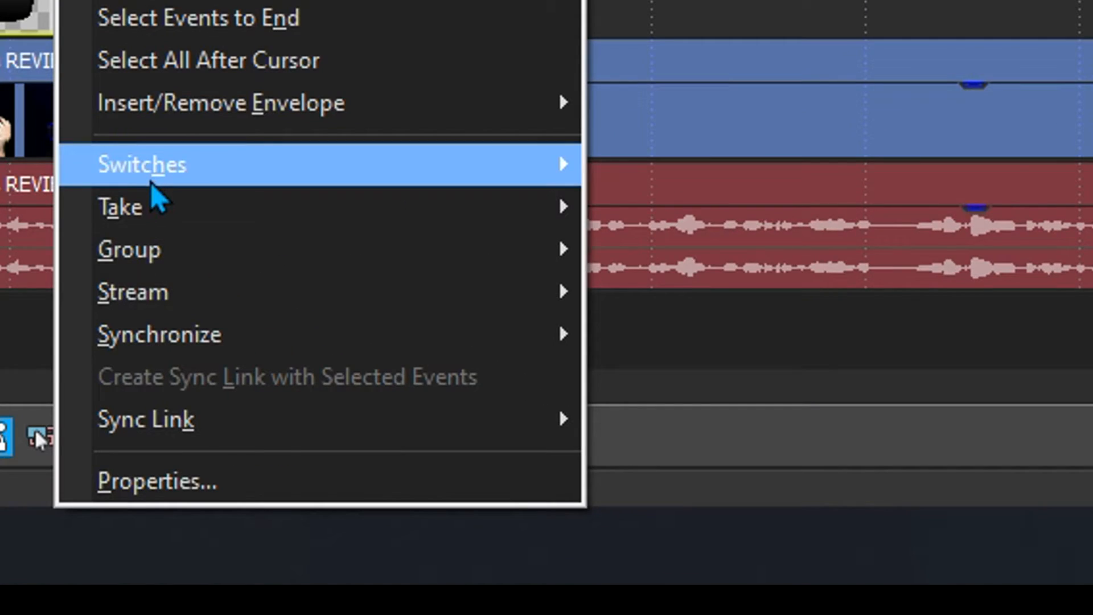
mouse_move(657, 493)
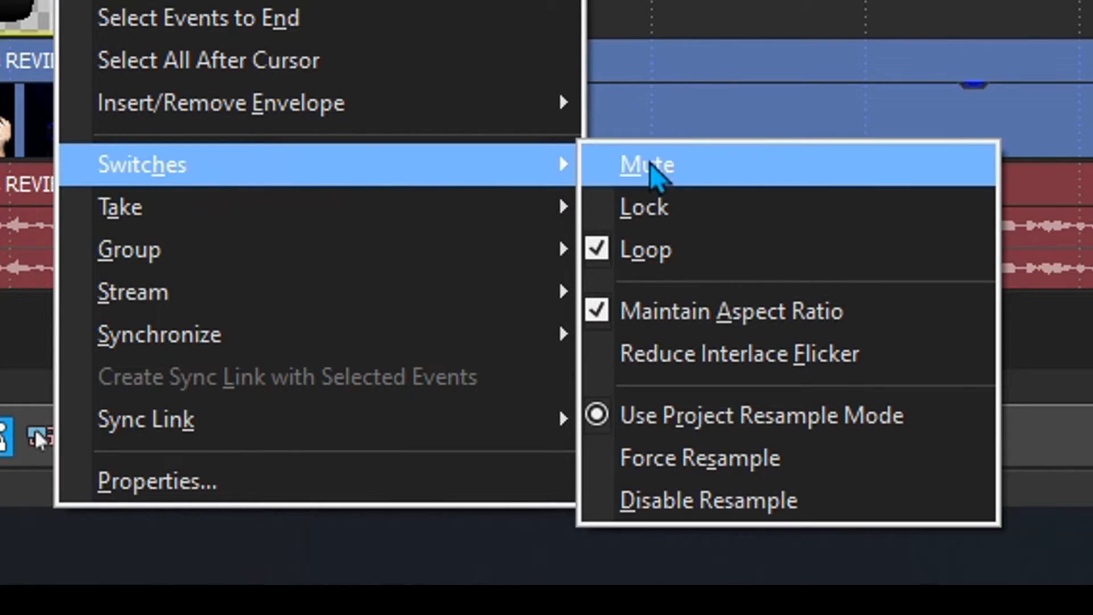
click(628, 317)
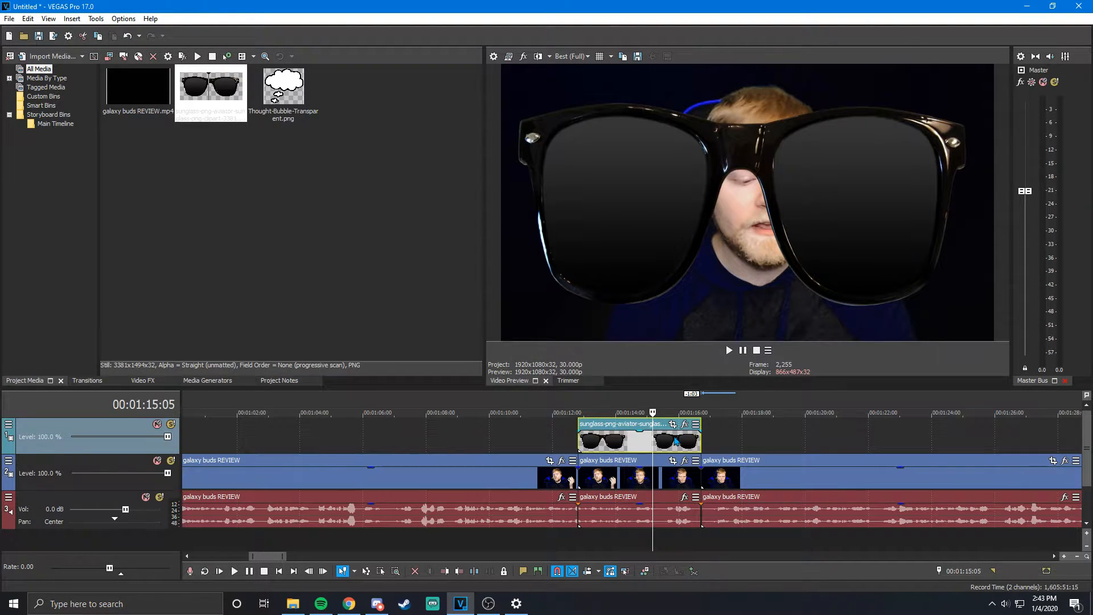
Open Event Pan/Crop for the sunglasses event with the cursor at 00:01:15:14
scroll(676, 441, up, 6)
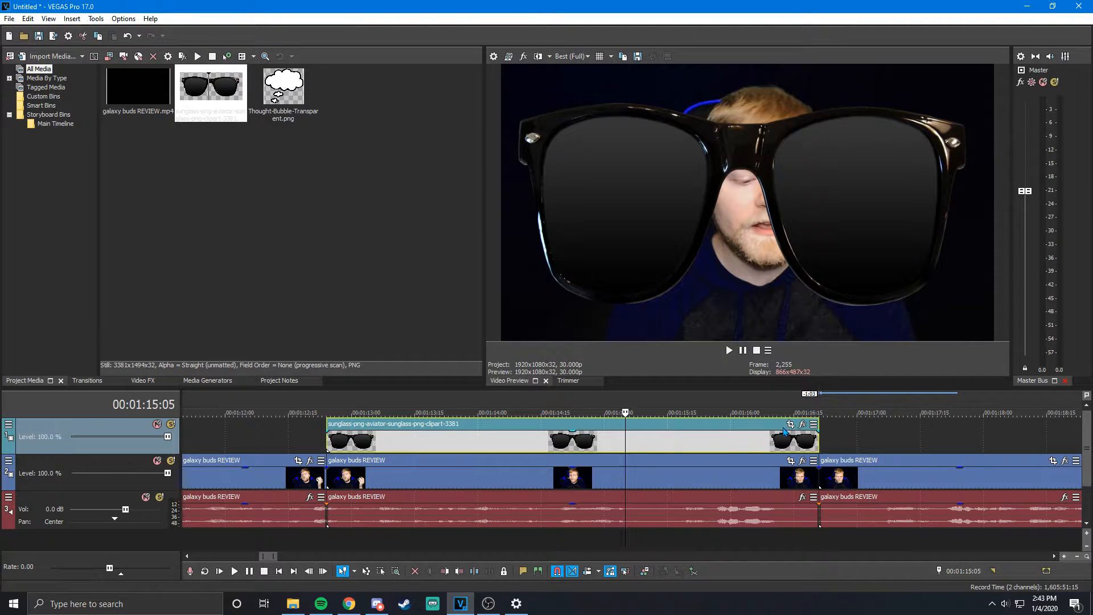
click(508, 475)
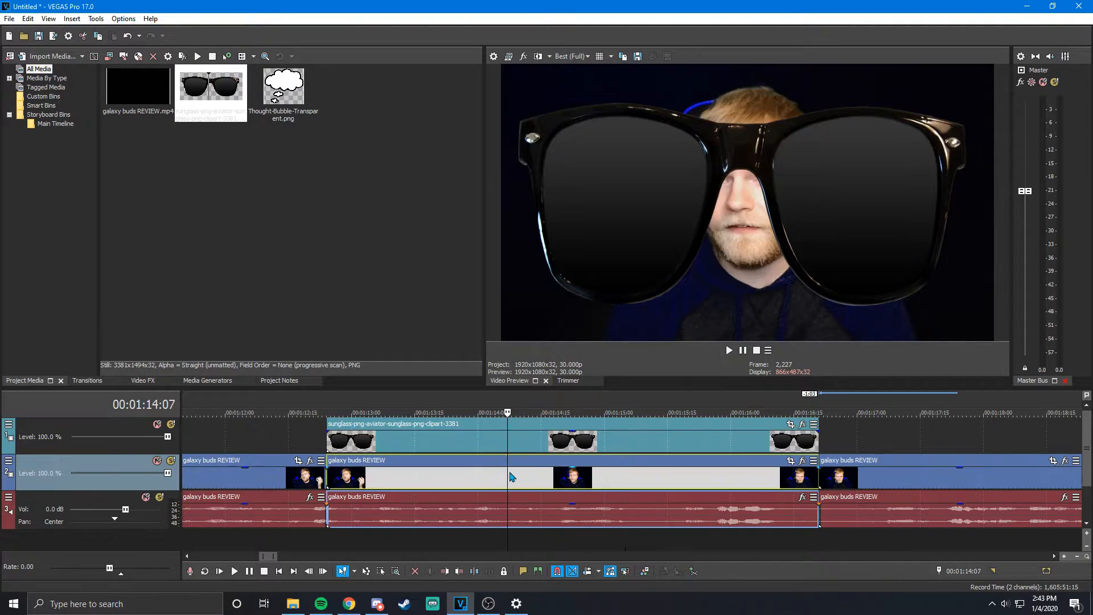
click(663, 442)
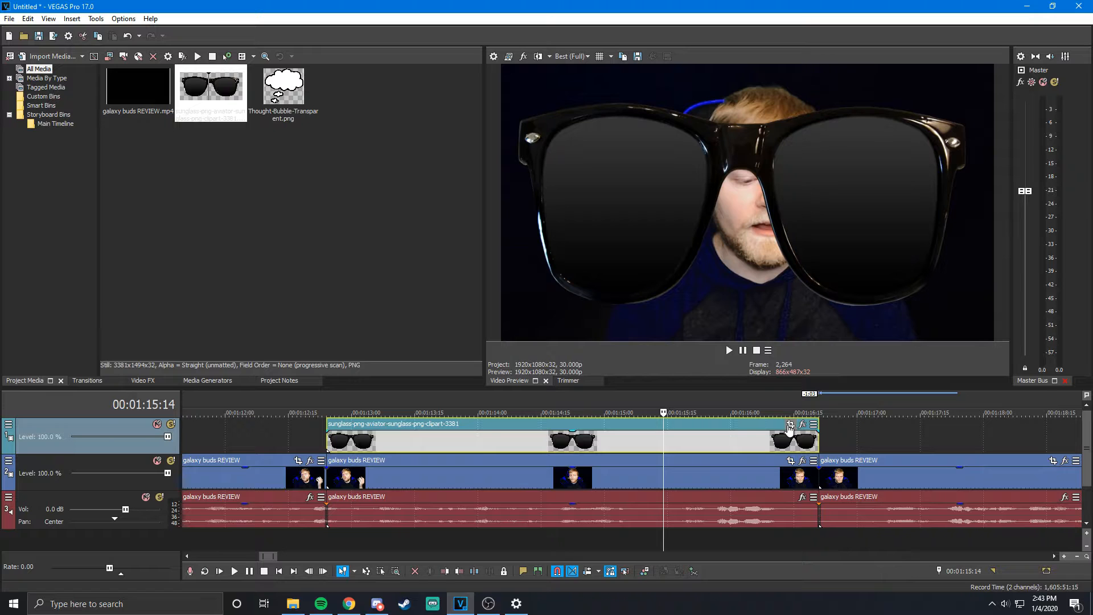
click(790, 425)
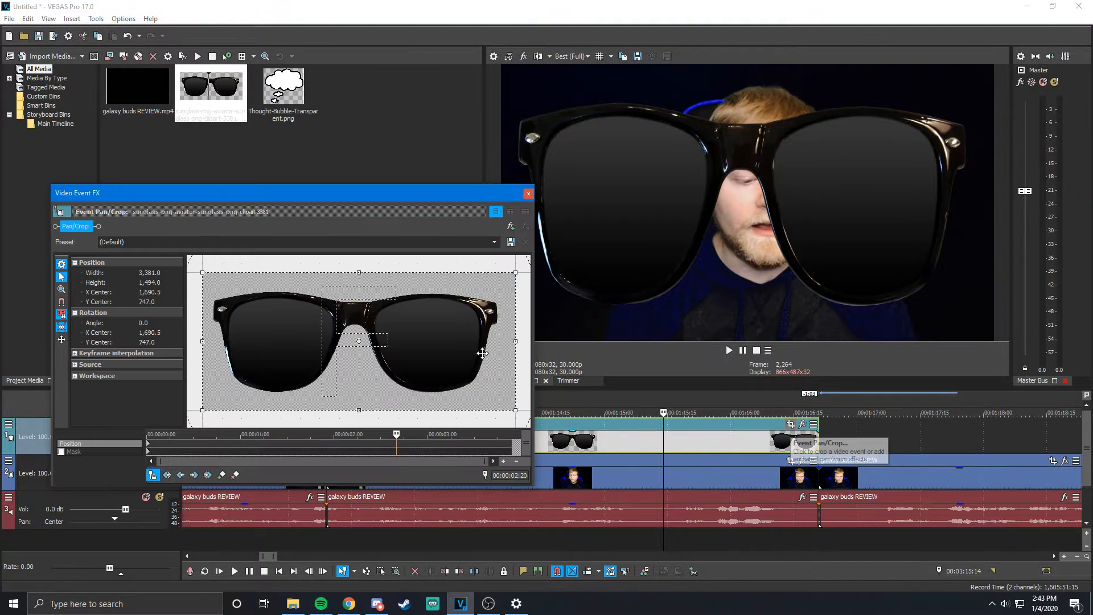
mouse_move(341, 193)
mouse_down()
mouse_move(457, 114)
mouse_move(383, 94)
mouse_move(374, 180)
mouse_move(357, 202)
mouse_up()
Turn off Lock Aspect Ratio and Size About Center, and extend the sunglasses crop frame upward to a height of about 2,137.5
scroll(333, 363, down, 2)
scroll(334, 362, down, 4)
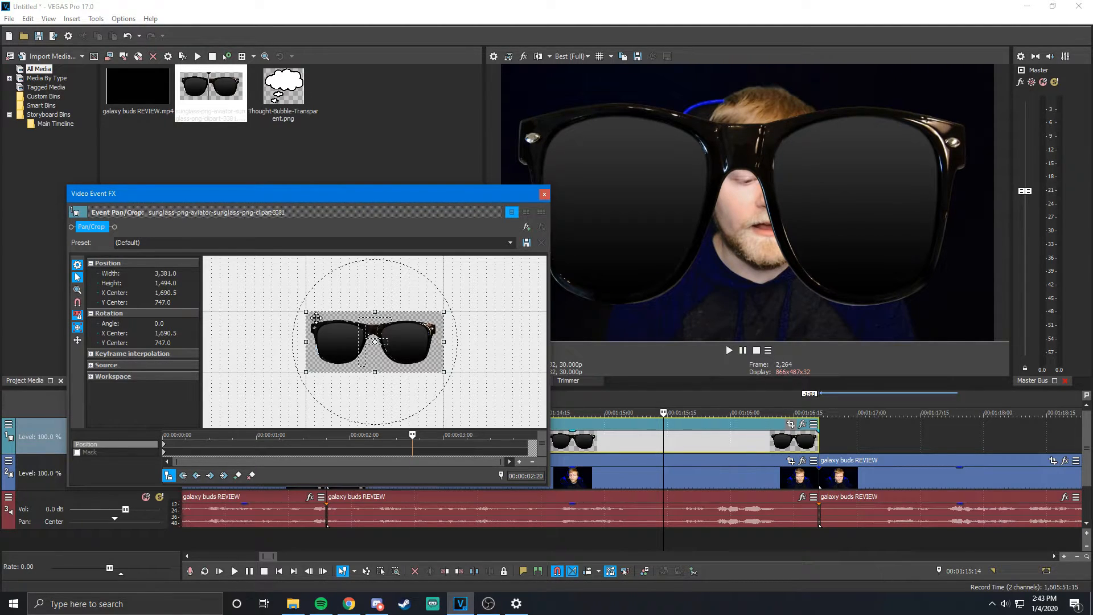
click(78, 328)
drag(368, 311, 361, 288)
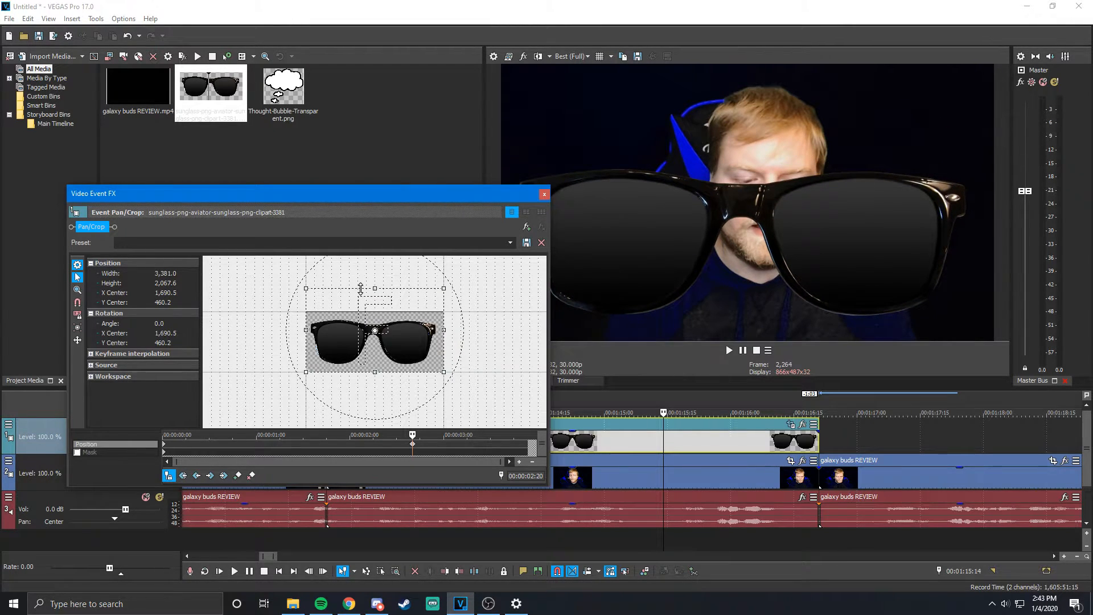
drag(361, 288, 361, 285)
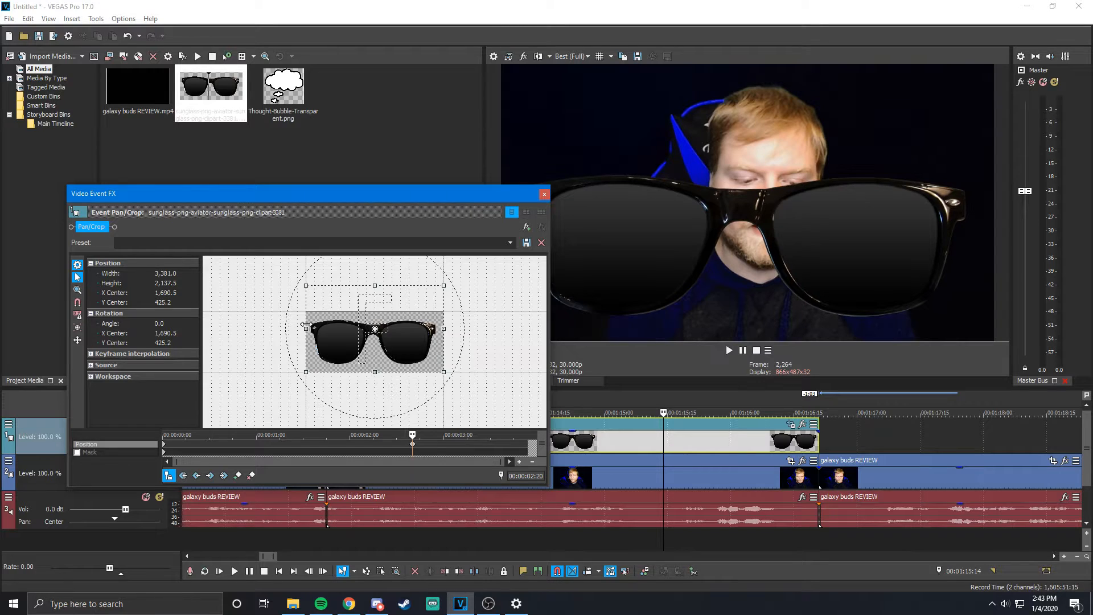
Enlarge the crop frame to about 12,254 by 6,669 and centre it near 1,068.3, 1,204.3 so the sunglasses fit over the eyes
drag(306, 284, 255, 291)
scroll(300, 291, down, 5)
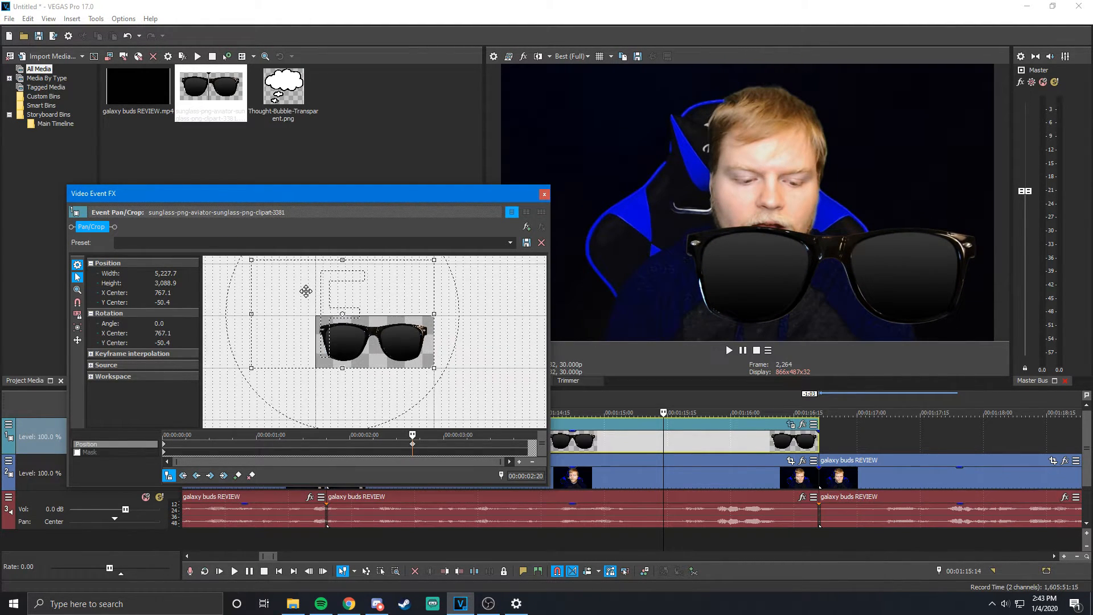
drag(312, 300, 238, 276)
drag(264, 309, 266, 333)
mouse_move(307, 338)
mouse_down()
mouse_move(256, 346)
mouse_move(293, 347)
mouse_up()
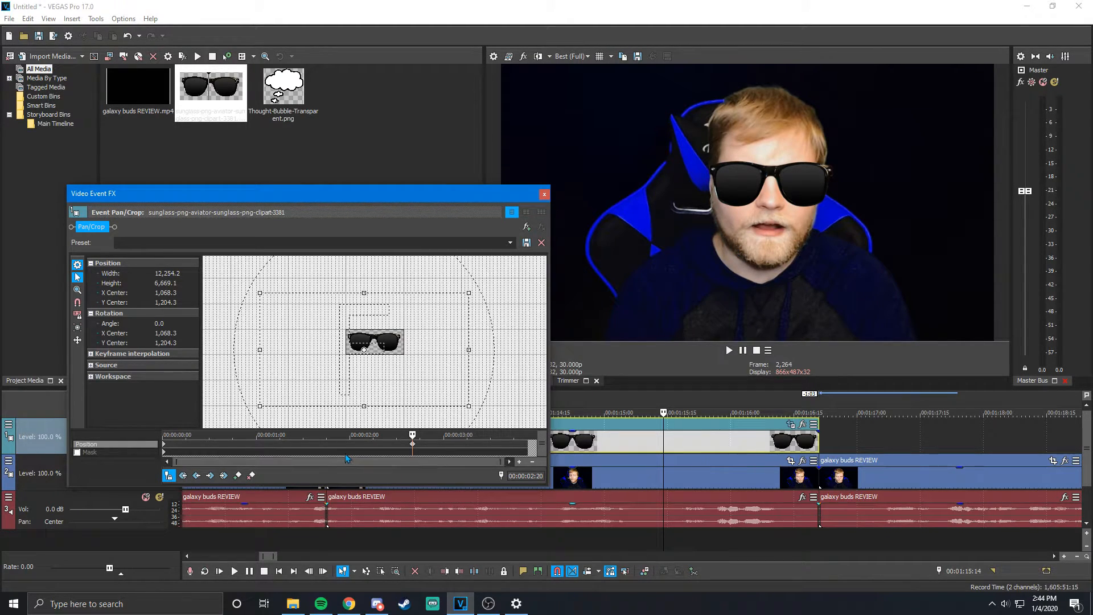
Compare the sunglasses at the event start with their size and position near the 00:00:02:20 keyframe
double_click(413, 447)
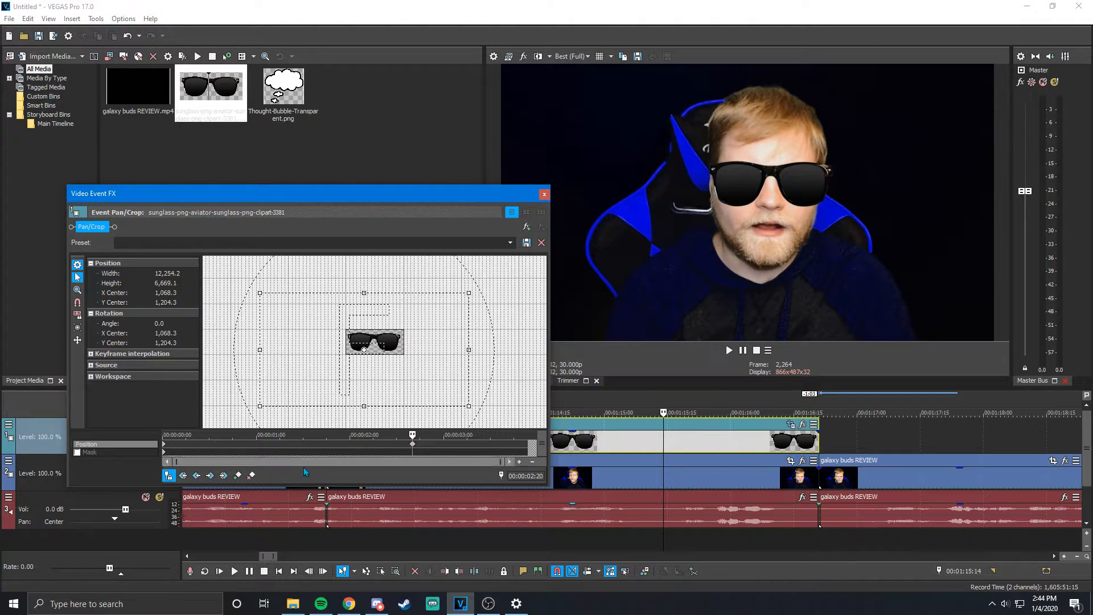
click(169, 475)
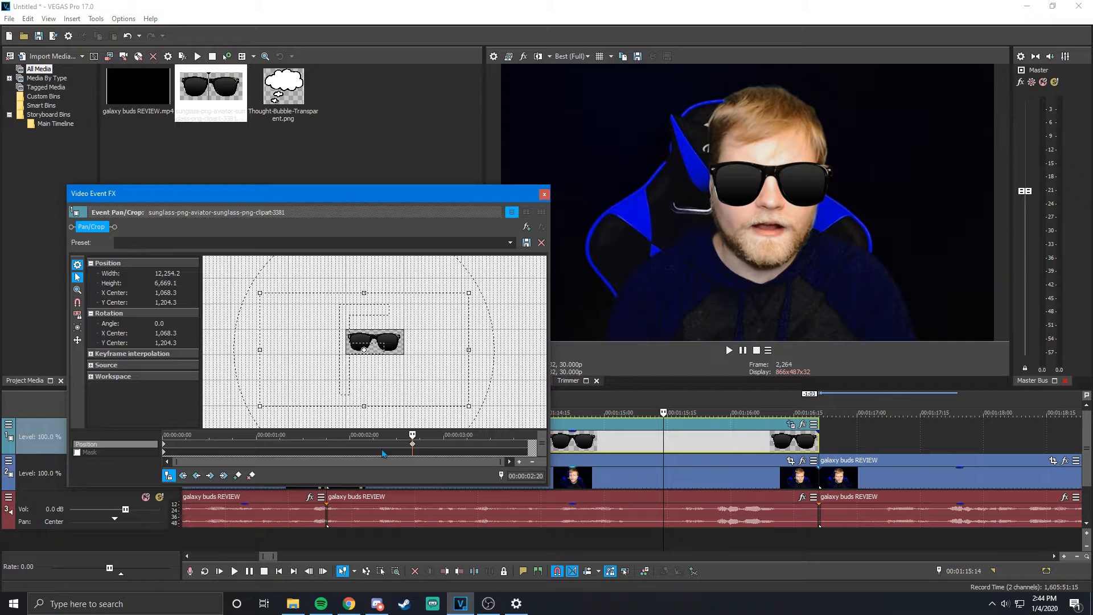
drag(412, 435, 156, 431)
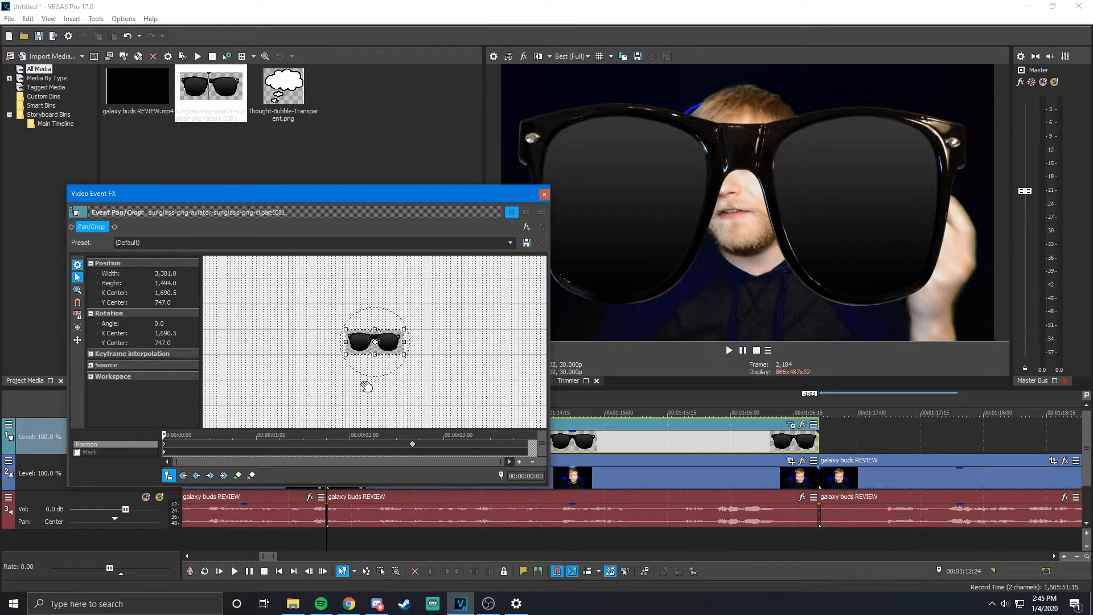
drag(168, 433, 403, 436)
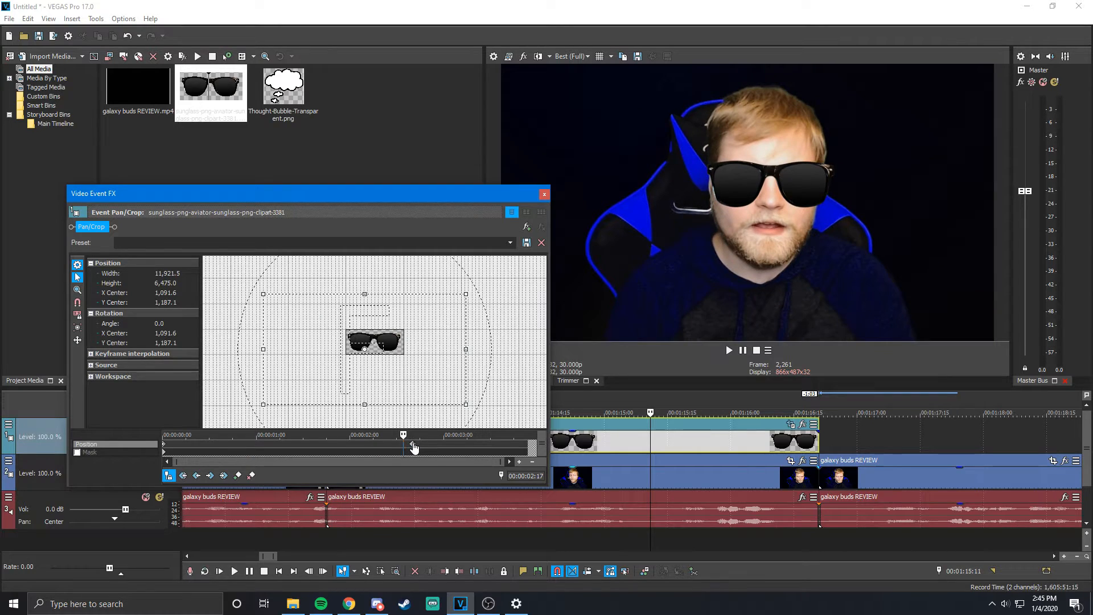
Copy the Position keyframe at 00:00:02:20 and paste it over the keyframe at the event start
click(412, 446)
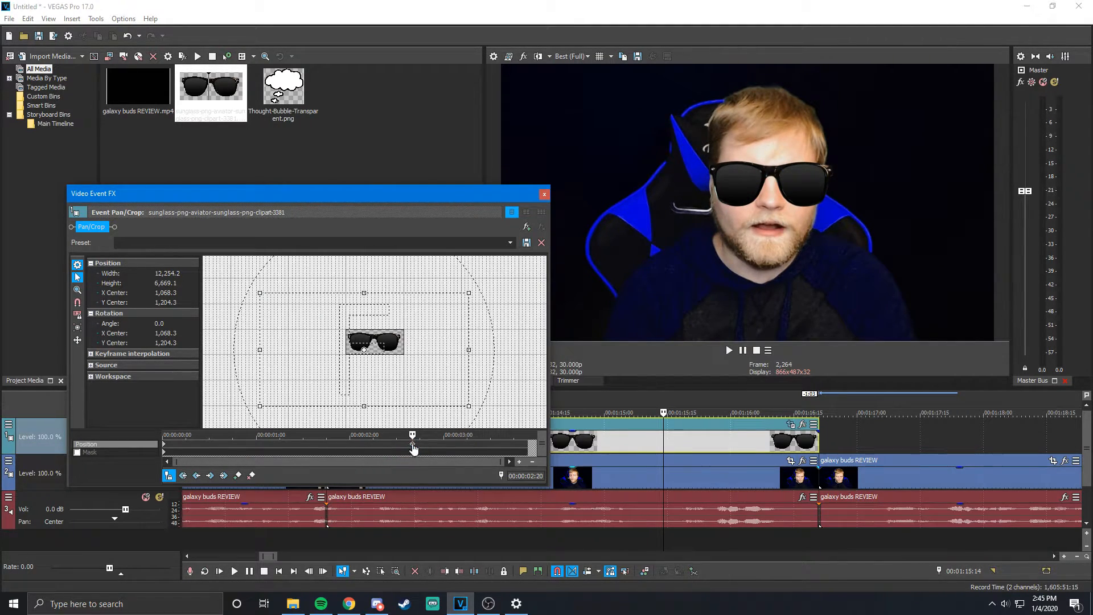
right_click(412, 447)
click(433, 467)
click(164, 446)
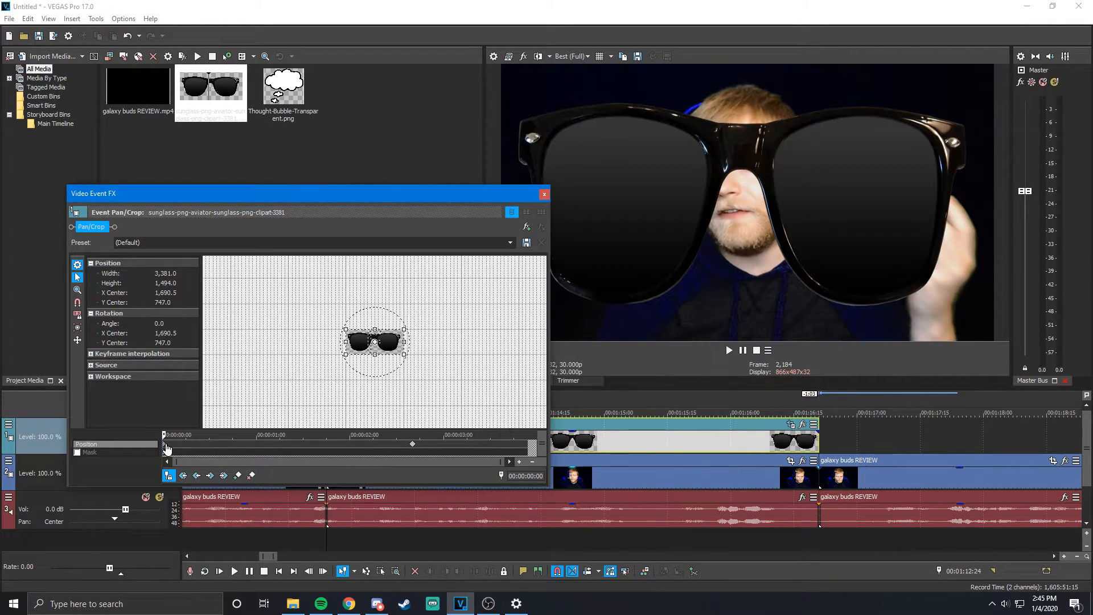
right_click(165, 451)
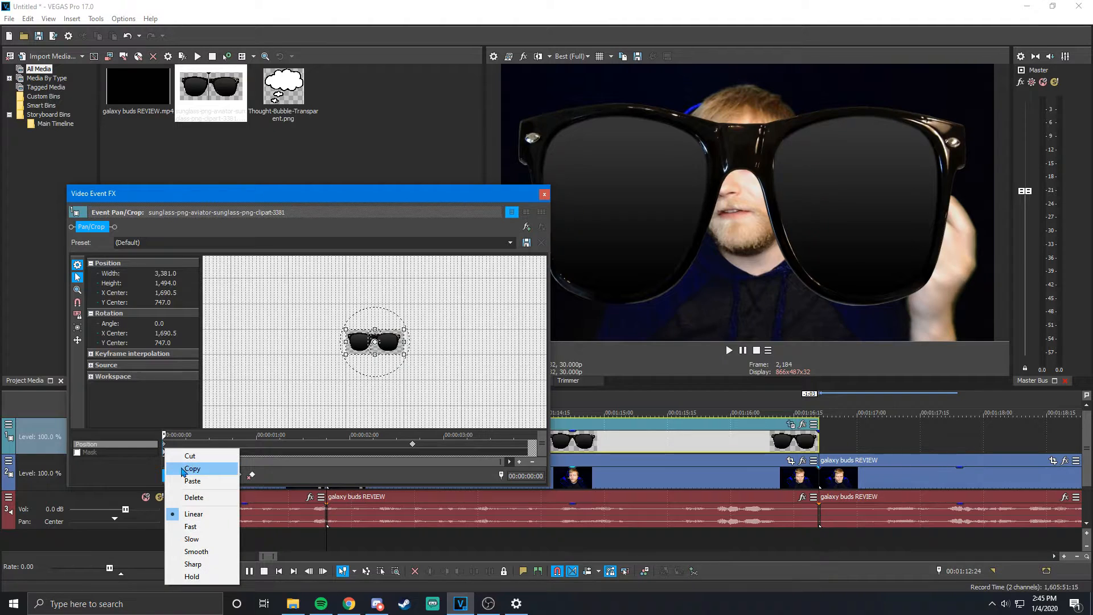
click(182, 482)
Delete the Position keyframe at 00:00:02:20 and check the opening frames of the event
mouse_move(172, 435)
mouse_down()
mouse_move(416, 435)
mouse_move(152, 426)
mouse_move(167, 427)
mouse_up()
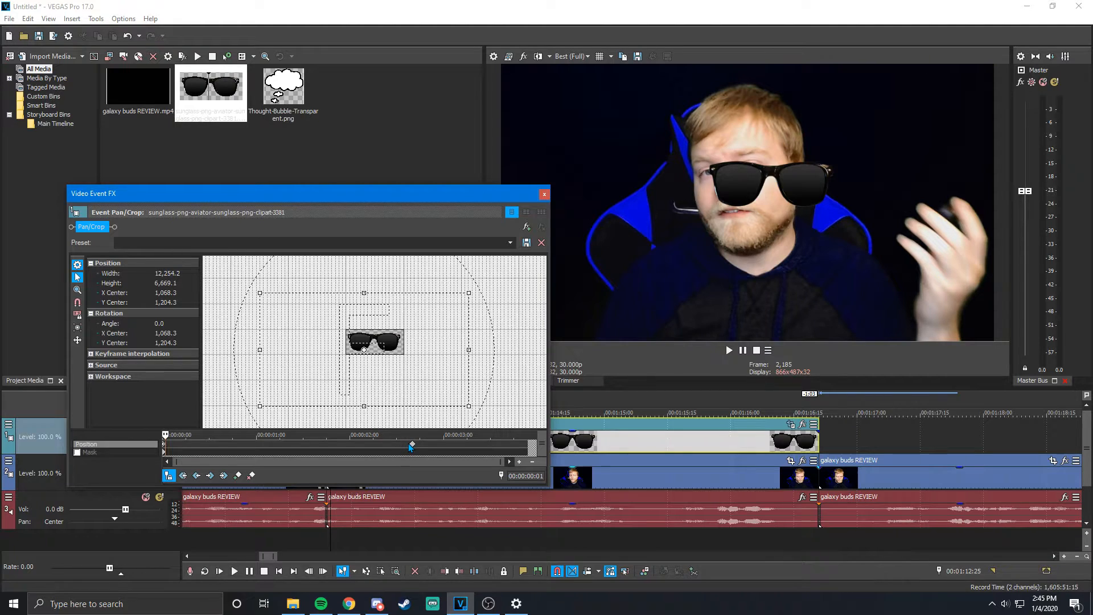
click(165, 447)
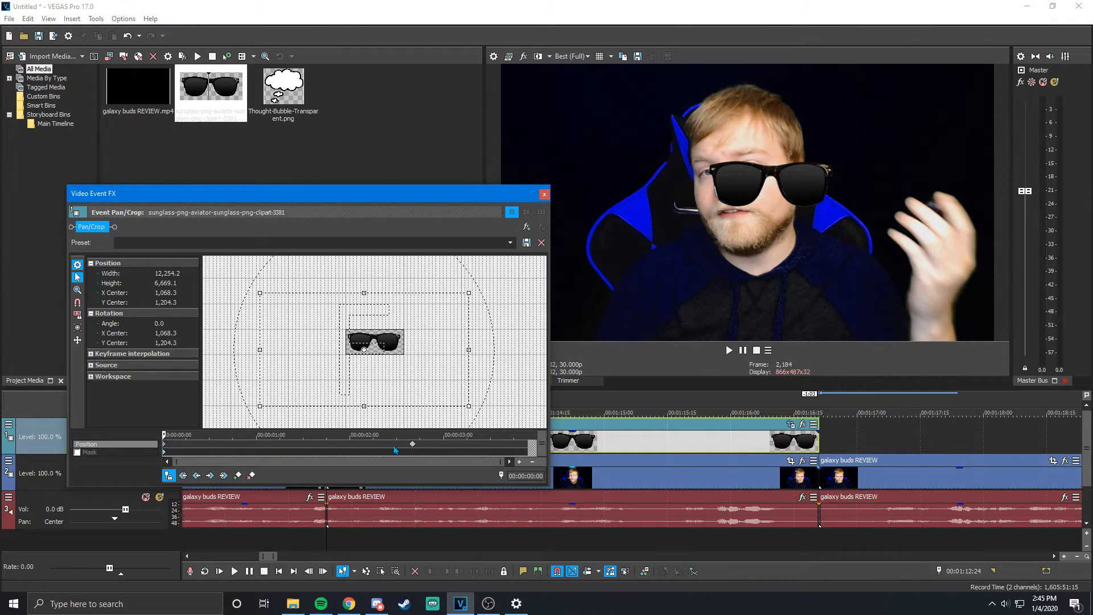
right_click(412, 444)
click(439, 497)
drag(412, 435, 184, 436)
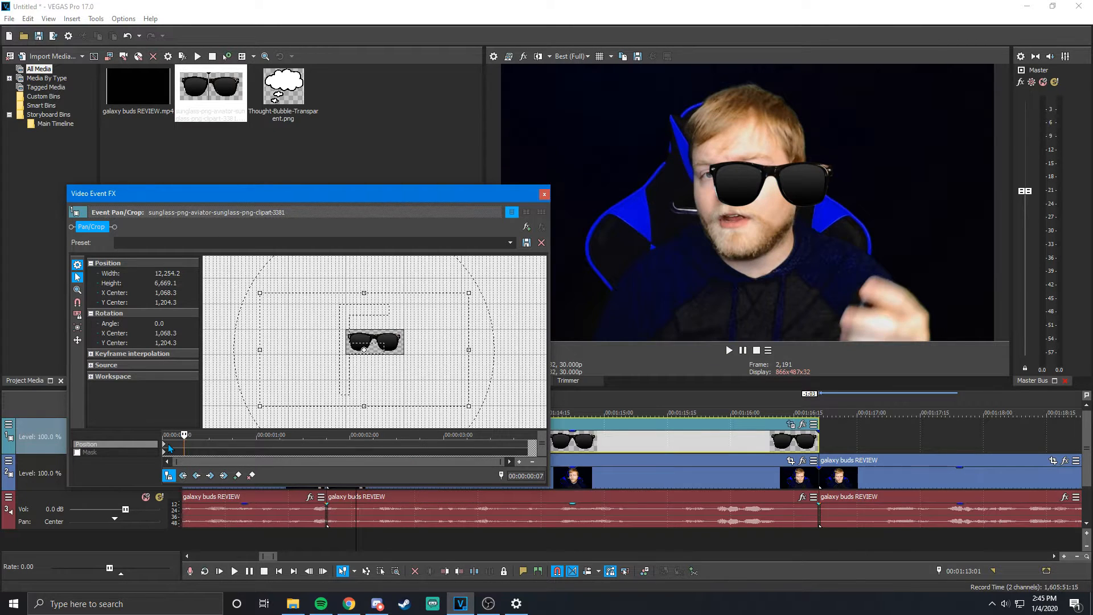
double_click(168, 445)
right_click(166, 445)
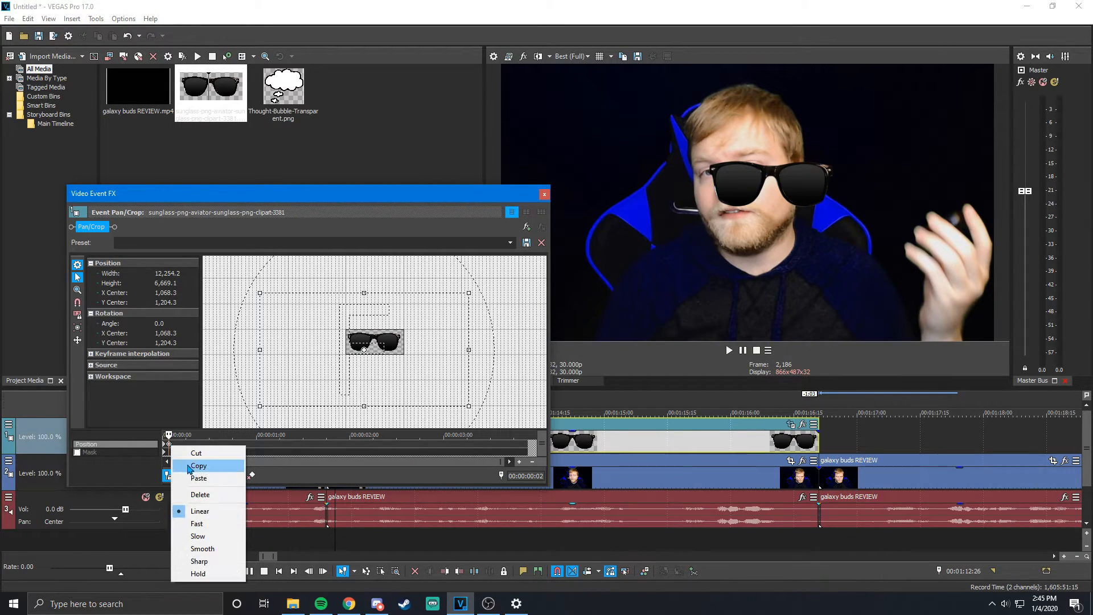
click(188, 495)
At the event start, fit the sunglasses to the tilted face with centre 2,072.1, 1,582.3 and an angle of 11.0
click(165, 445)
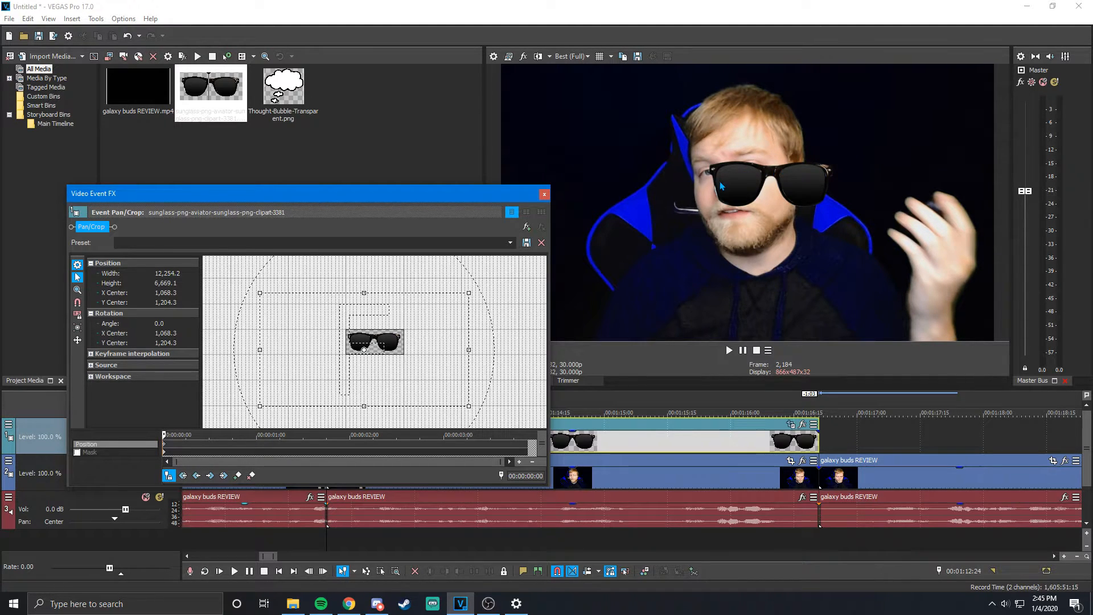
drag(319, 361, 353, 356)
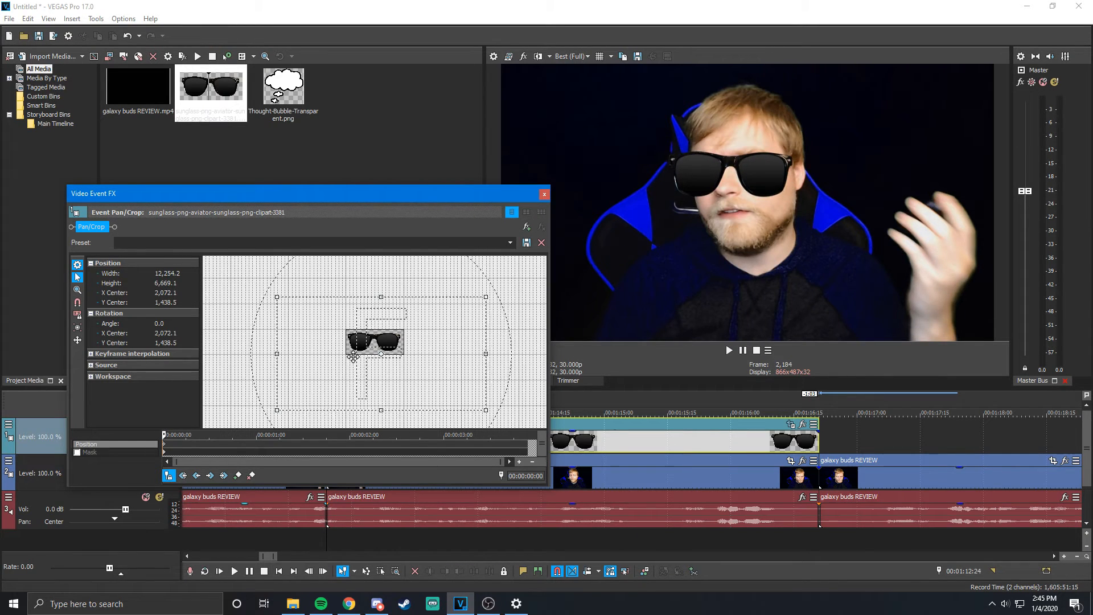
scroll(414, 273, down, 3)
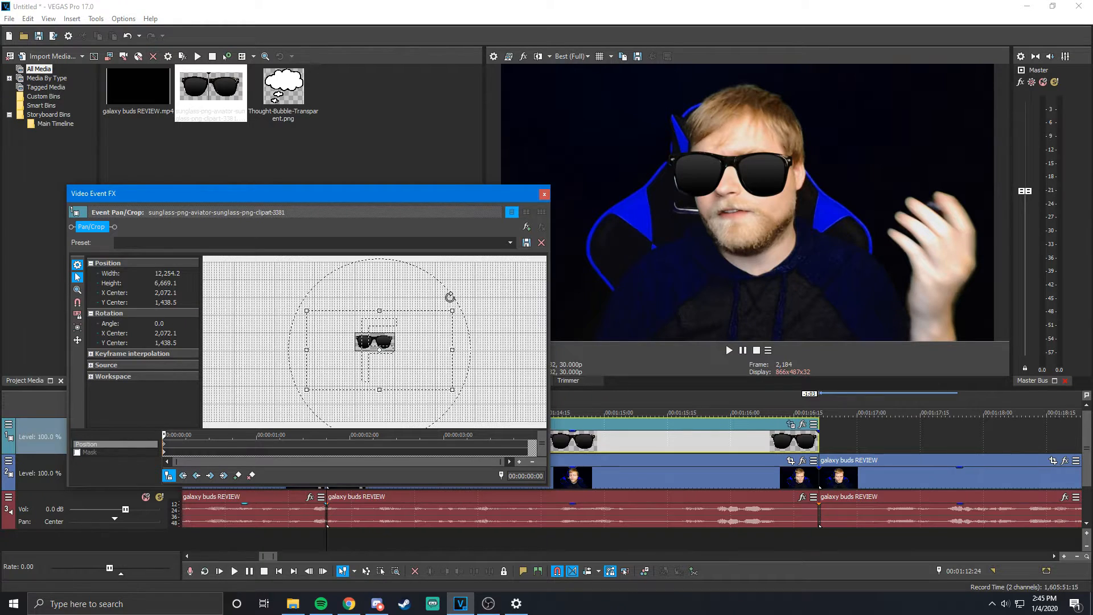
drag(446, 290, 414, 342)
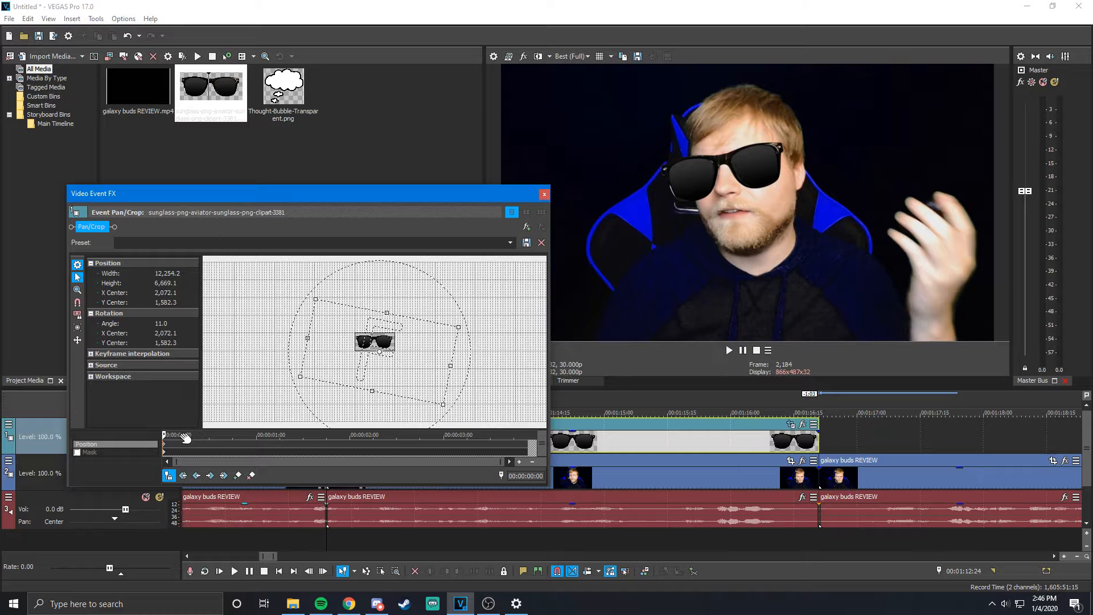
At 00:00:00:03, nudge the crop frame to centre 2,024.2, 1,630.2 to keep the sunglasses on the eyes
scroll(167, 438, up, 2)
scroll(167, 439, up, 3)
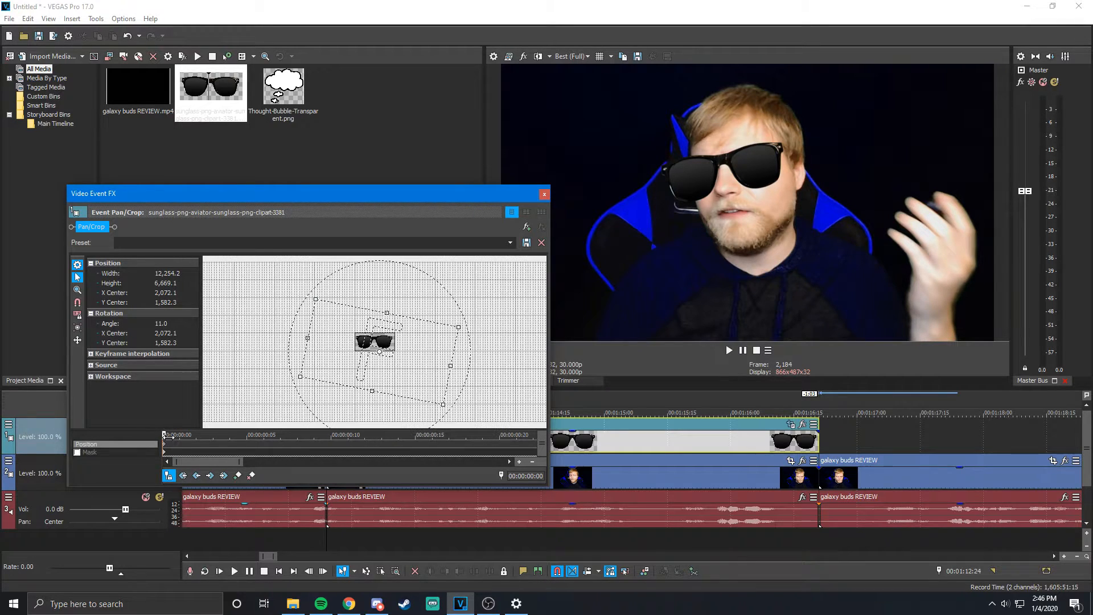
drag(167, 436, 221, 434)
drag(359, 349, 358, 349)
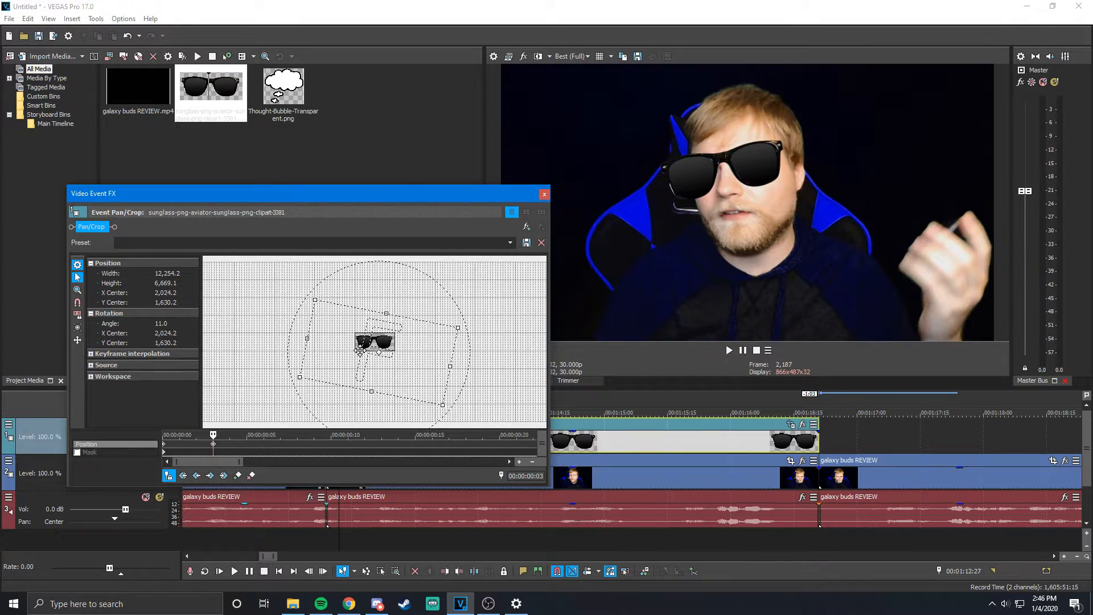
At 00:00:00:07, move the crop frame to centre 2,072.1, 1,534.3 and rotate it to an angle of 8.8
drag(213, 434, 280, 434)
drag(418, 371, 419, 370)
drag(471, 333, 415, 331)
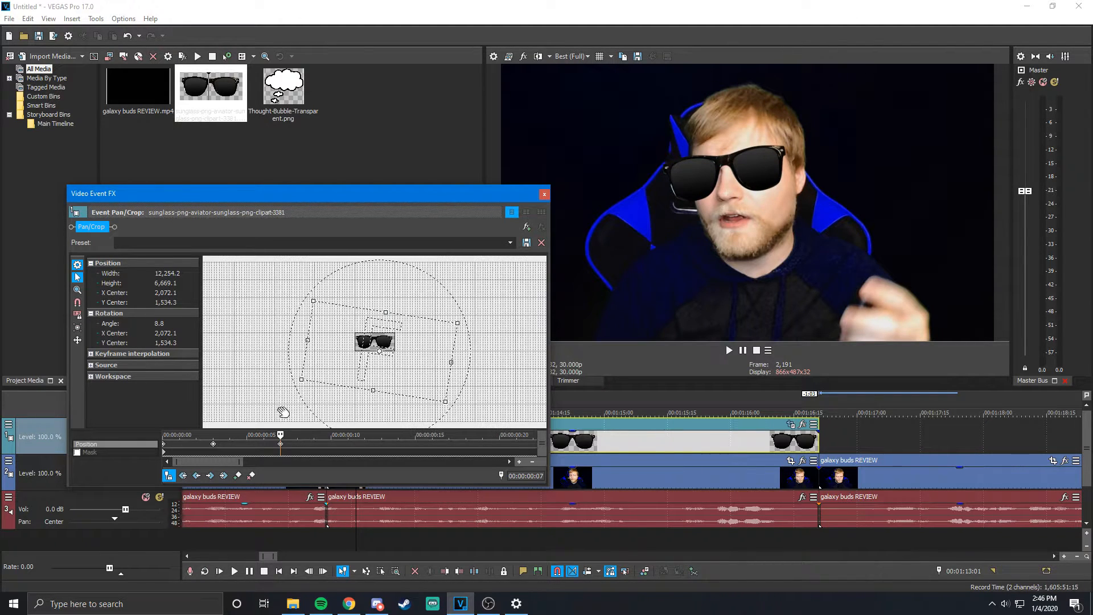
At 00:00:00:16, lower the sunglasses onto the eyes by setting the crop frame's Y centre to about 1,294.8
drag(283, 435, 364, 435)
scroll(349, 450, down, 1)
scroll(349, 450, down, 1)
drag(230, 435, 252, 435)
drag(361, 365, 360, 363)
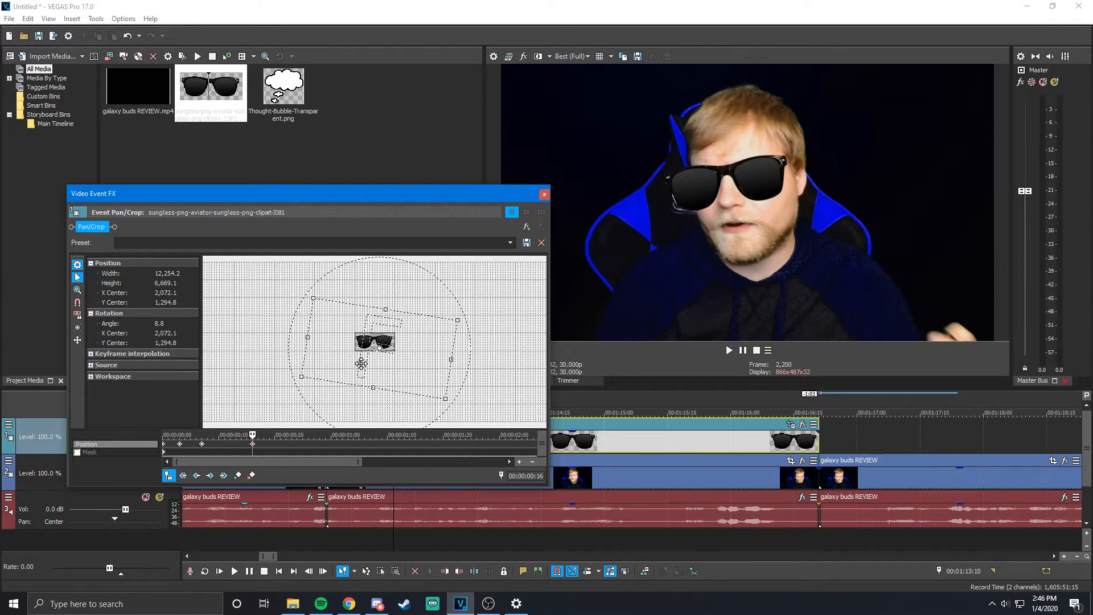
At 00:00:00:26, reposition the crop frame to centre 1,880.4, 1,390.6 so the sunglasses follow the face
drag(231, 431, 308, 431)
drag(348, 365, 348, 364)
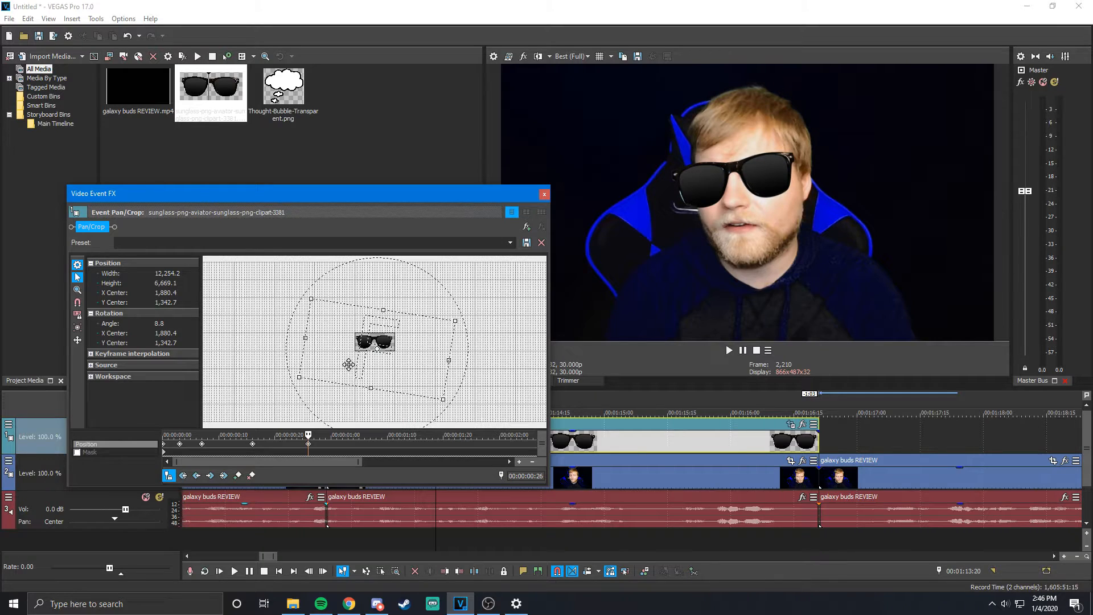
drag(349, 364, 348, 365)
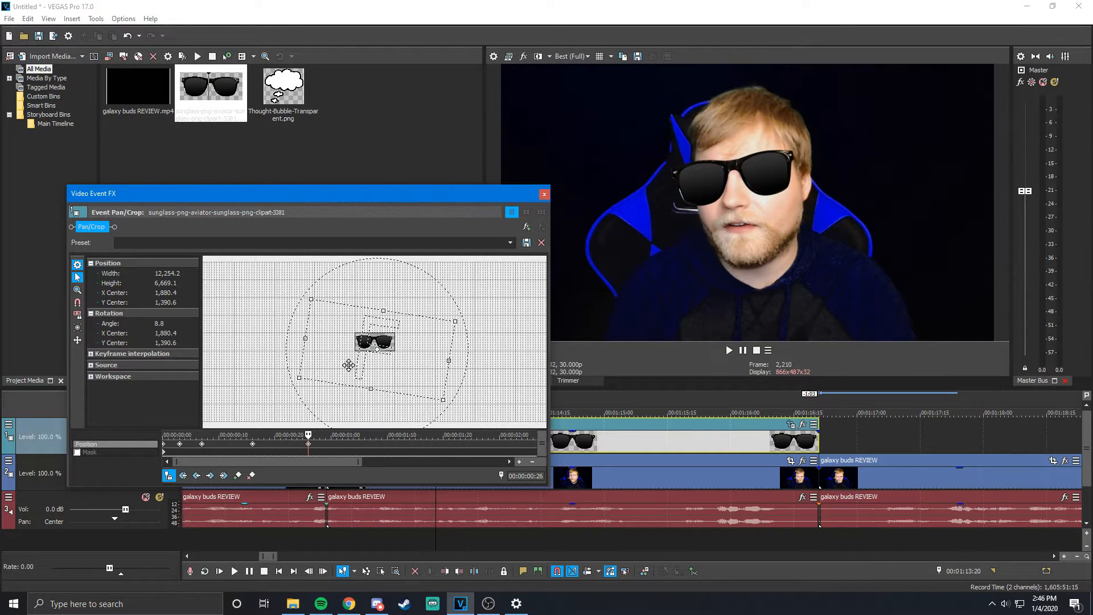
Keyframe the crop frame just past 00:00:01:02 at centre 1,832.5, 1,342.7, and at 00:00:01:09 at centre 1,736.7, 1,246.9 with angle 1.7
drag(316, 435, 356, 434)
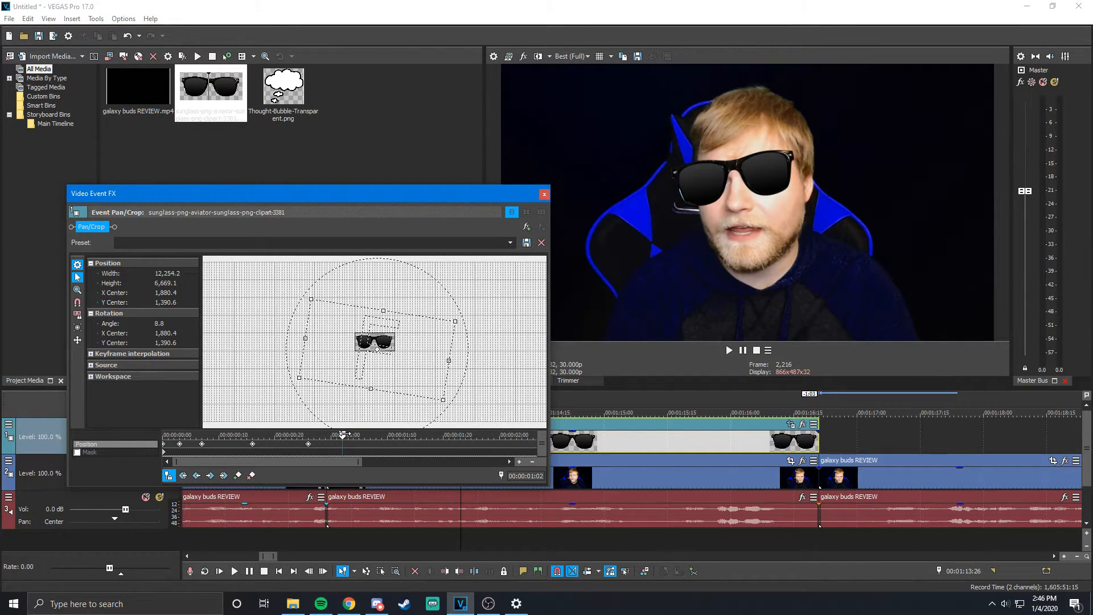
drag(380, 364, 379, 364)
key(space)
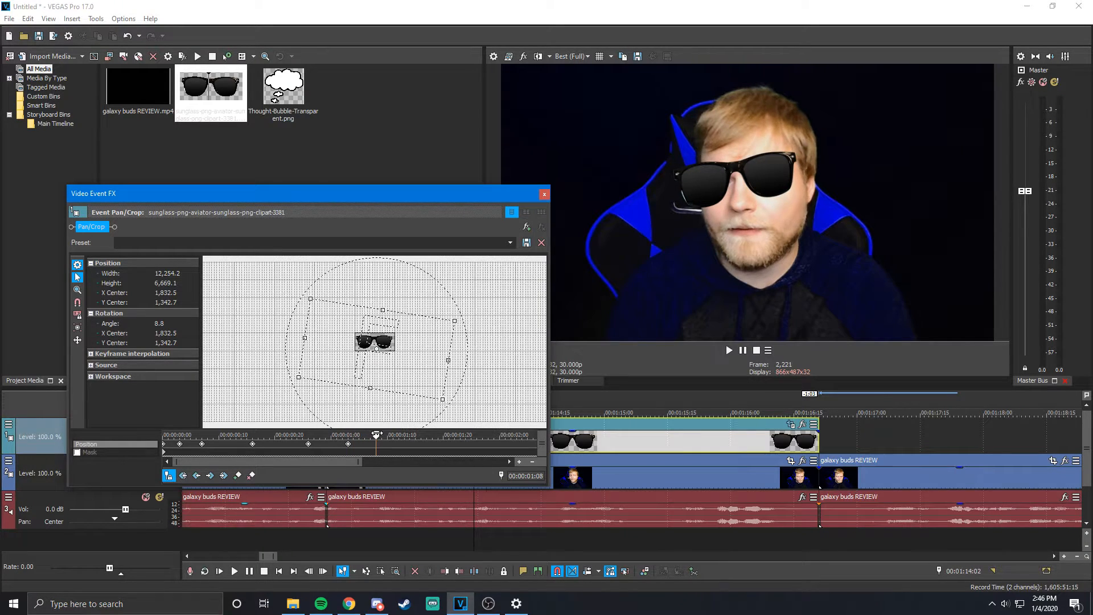
drag(463, 335, 417, 331)
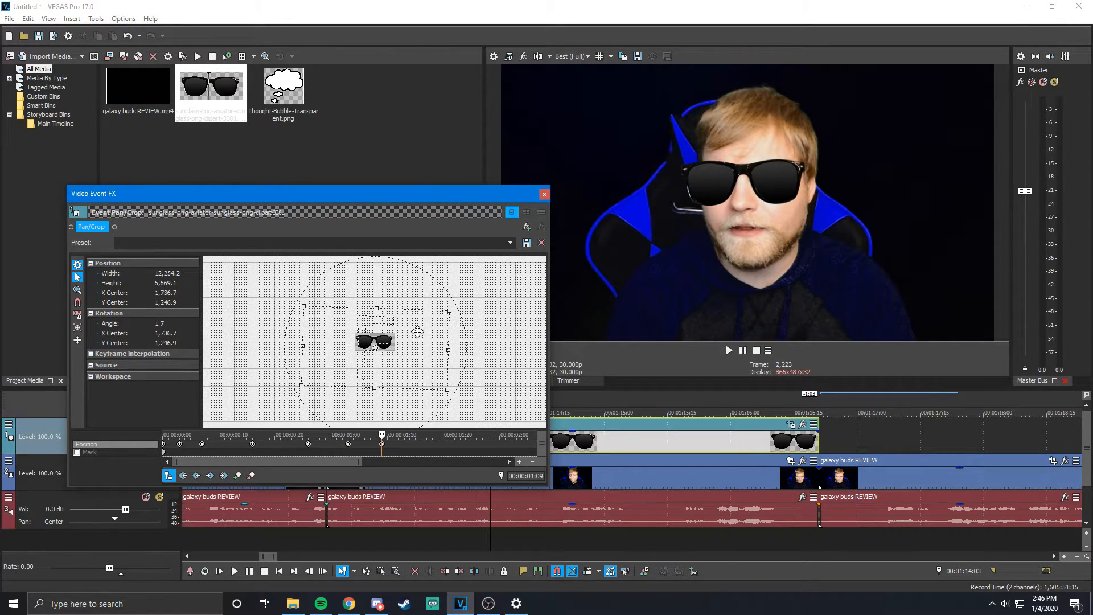
At 00:00:01:20, shift the crop frame to X centre 1,928.3 so the sunglasses follow the moving head
click(389, 436)
drag(389, 435, 443, 436)
drag(427, 360, 430, 360)
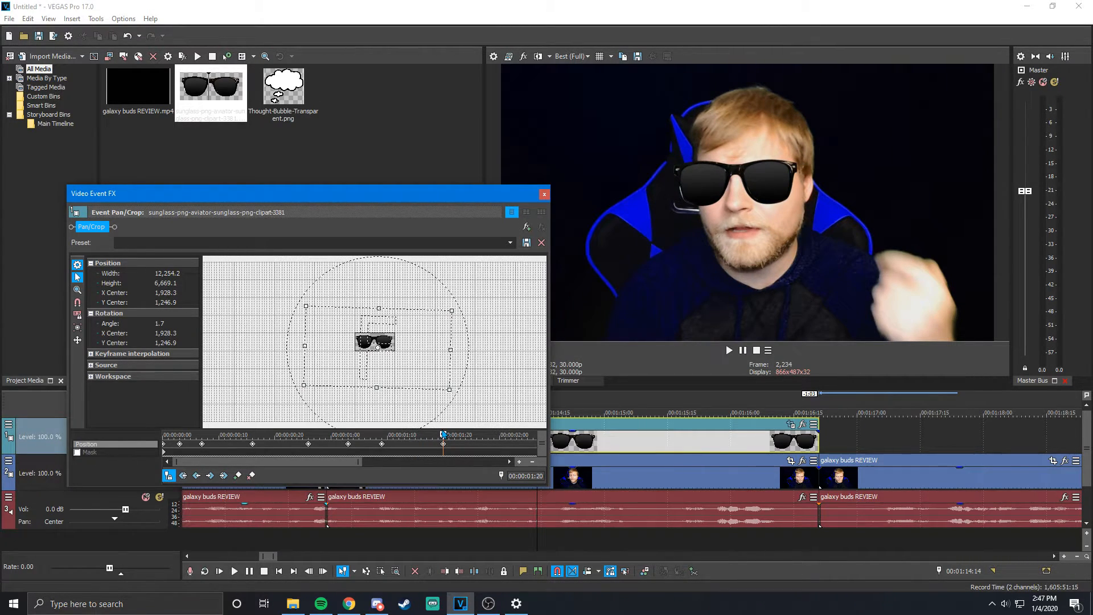
Review the sunglasses tracking from the event start to 00:00:01:09 and inspect the keyframe at 00:00:00:16
scroll(444, 435, down, 2)
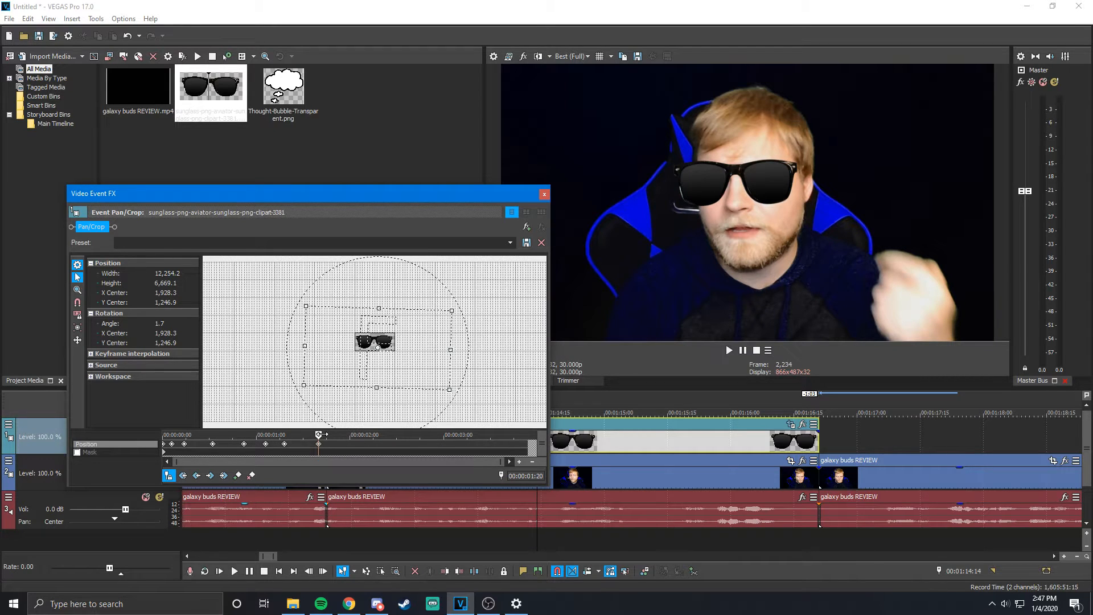
drag(318, 434, 164, 434)
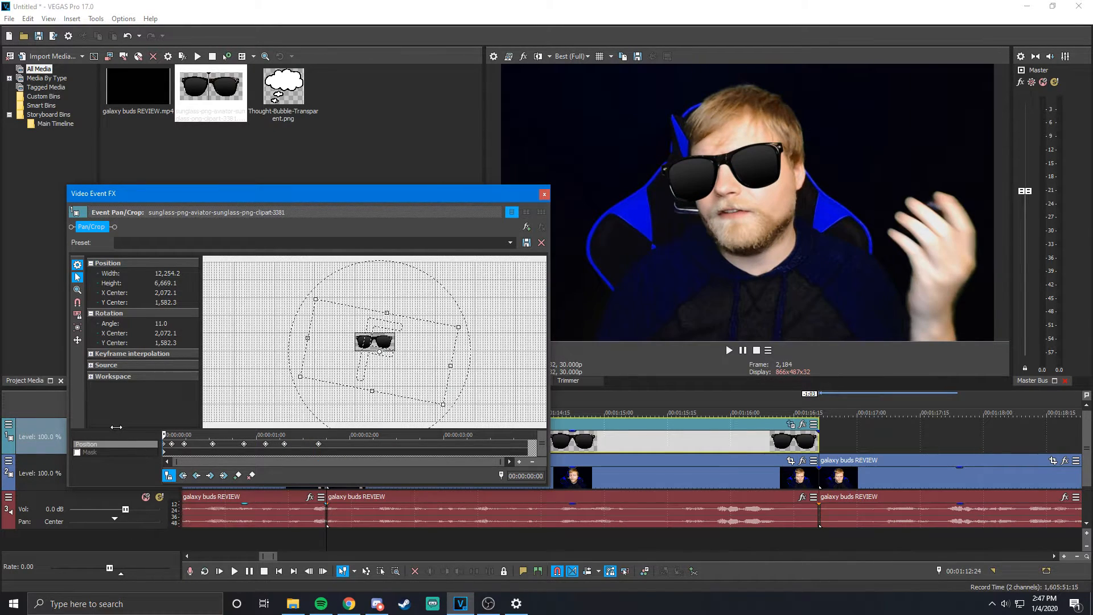
drag(168, 435, 284, 435)
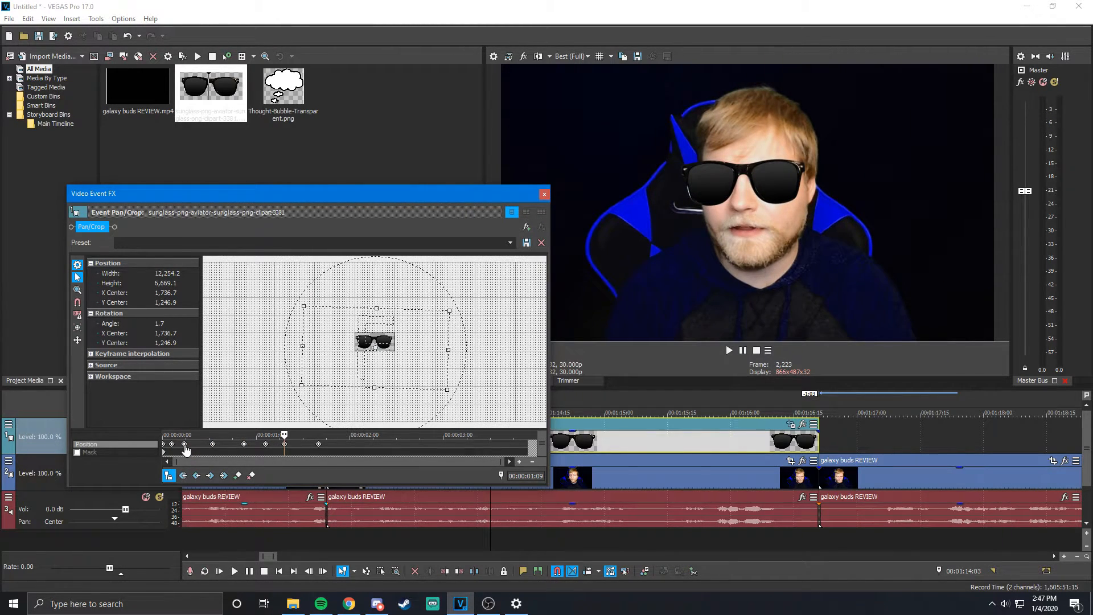
click(185, 446)
click(213, 447)
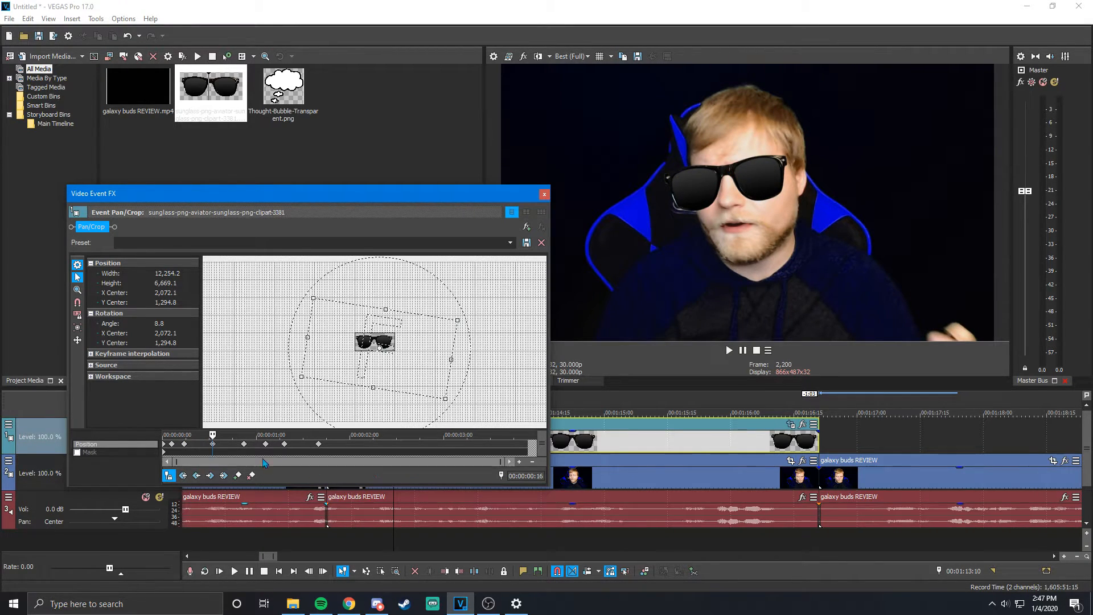
scroll(211, 450, up, 5)
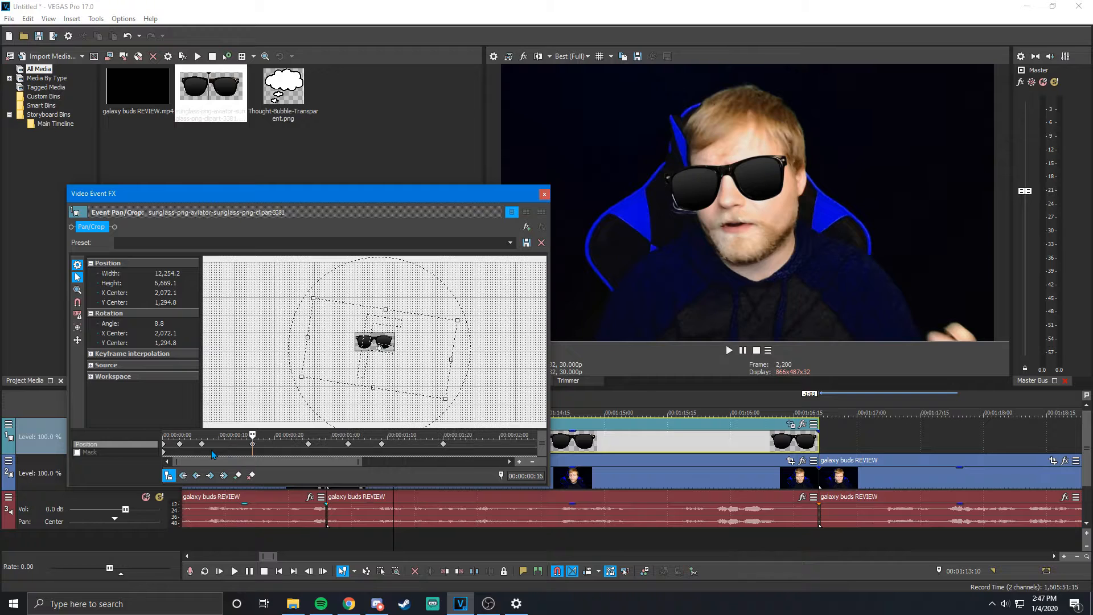
Review the sunglasses tracking across the event's keyframes, from the first movements through to 00:00:02:20
click(238, 435)
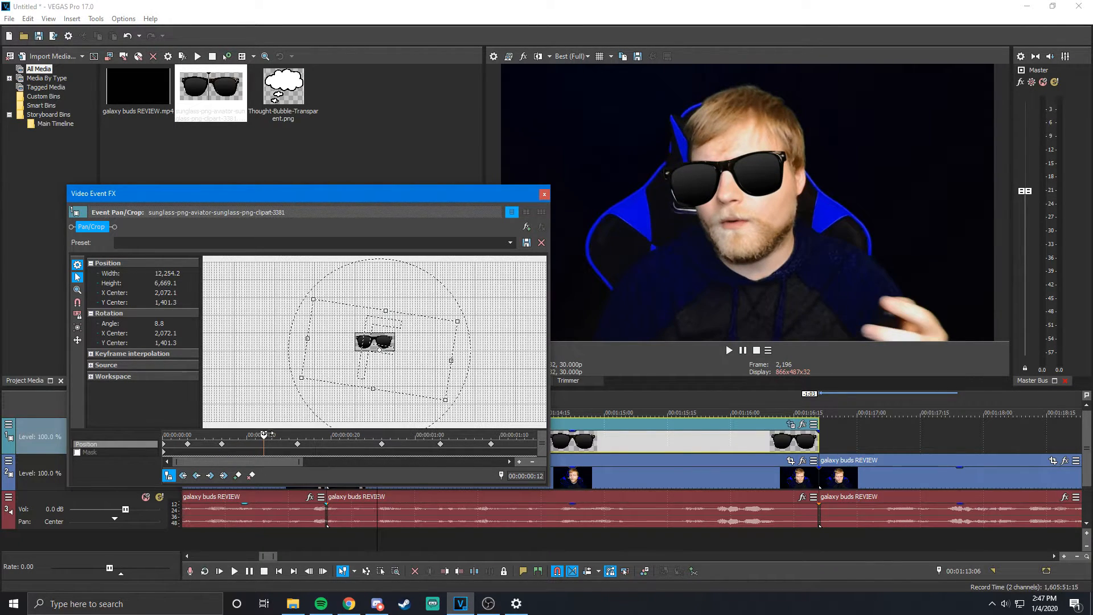
click(290, 434)
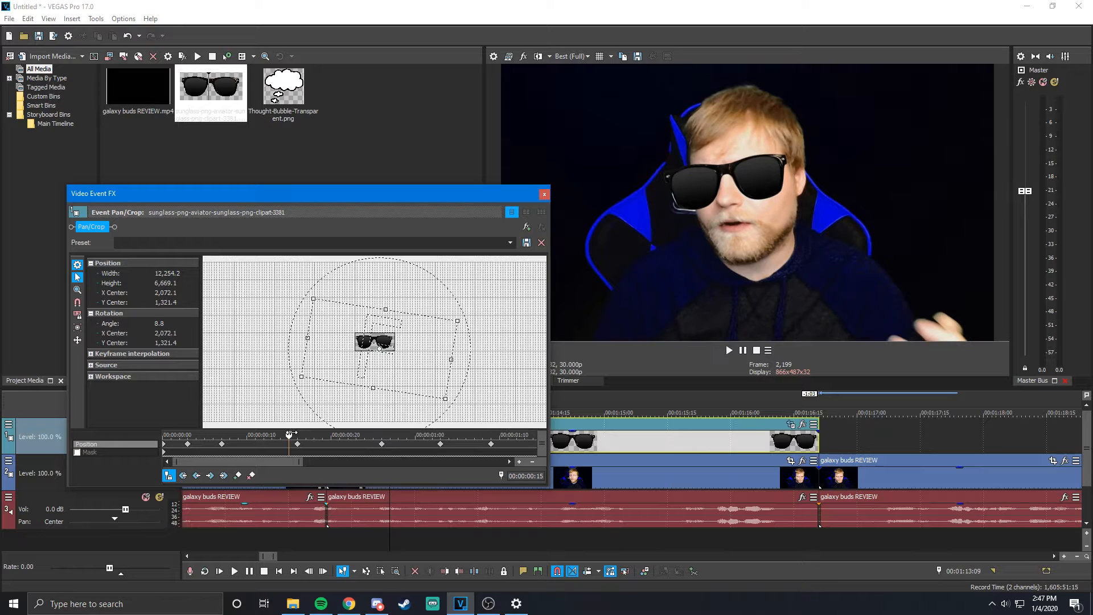
click(236, 438)
drag(238, 441, 491, 444)
scroll(459, 456, down, 4)
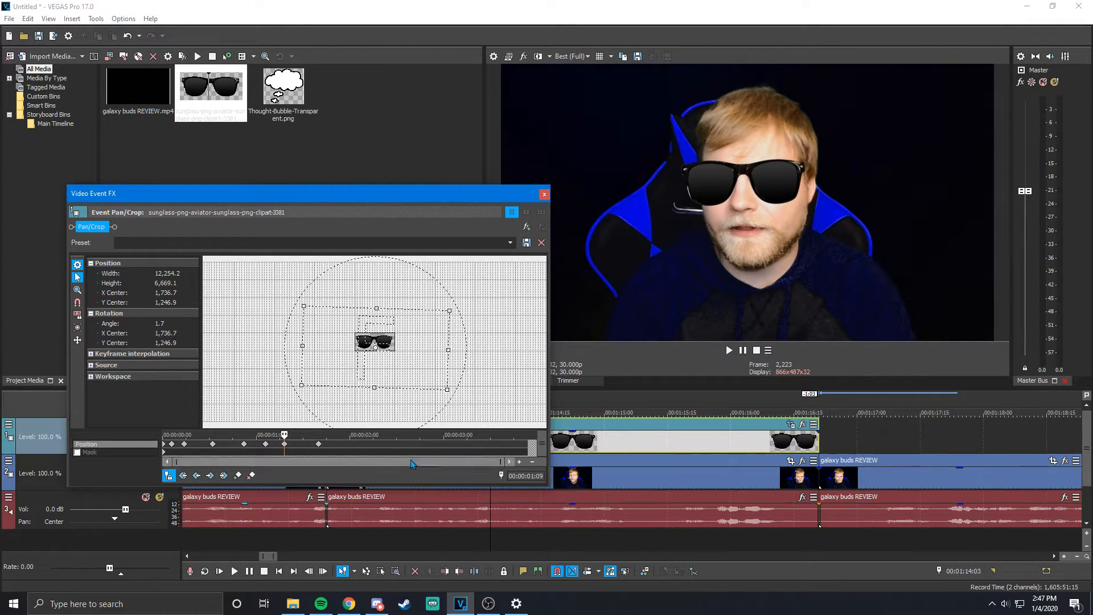
drag(286, 434, 329, 432)
key(space)
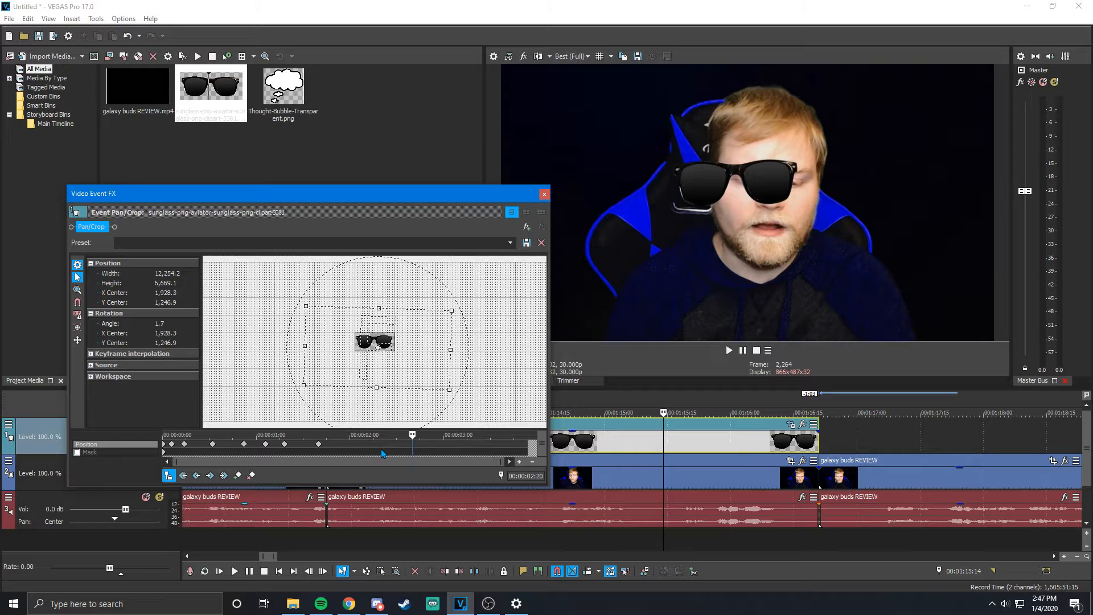
Close the Pan/Crop window and delete the sunglasses event from the top video track
click(544, 194)
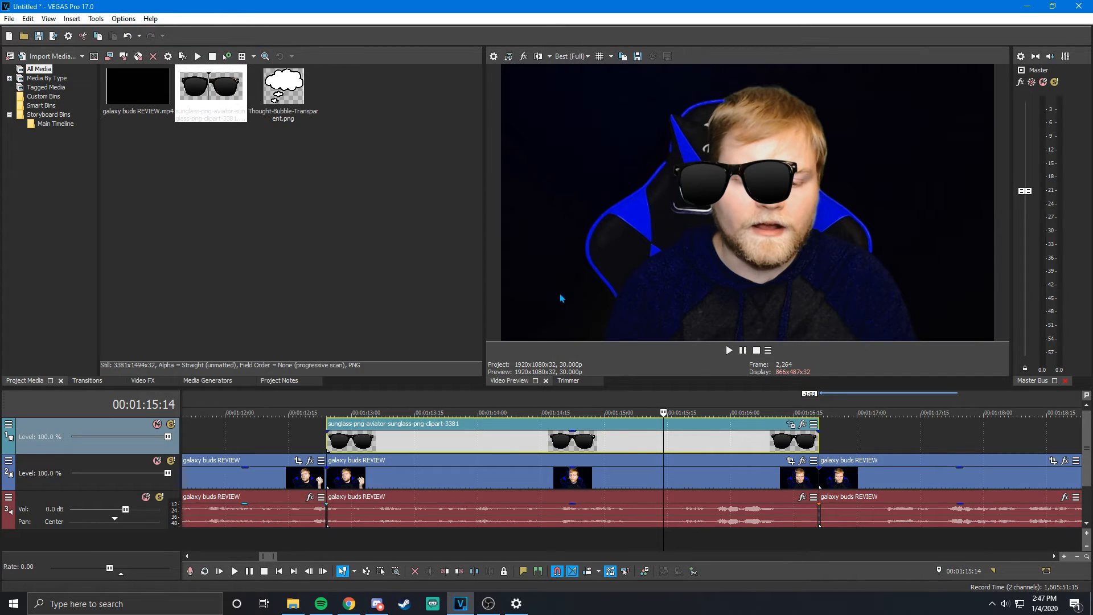
right_click(543, 450)
click(569, 285)
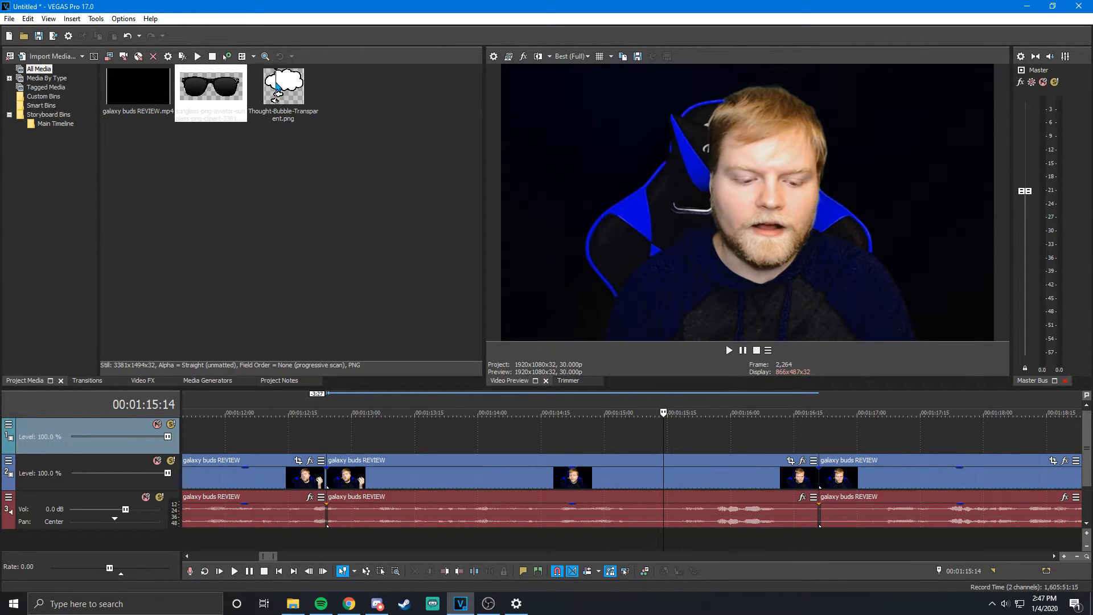
Place Thought-Bubble-Transparent.png on the top track at the short segment's start and extend it to the segment's end
click(281, 98)
drag(280, 98, 354, 437)
drag(659, 438, 818, 438)
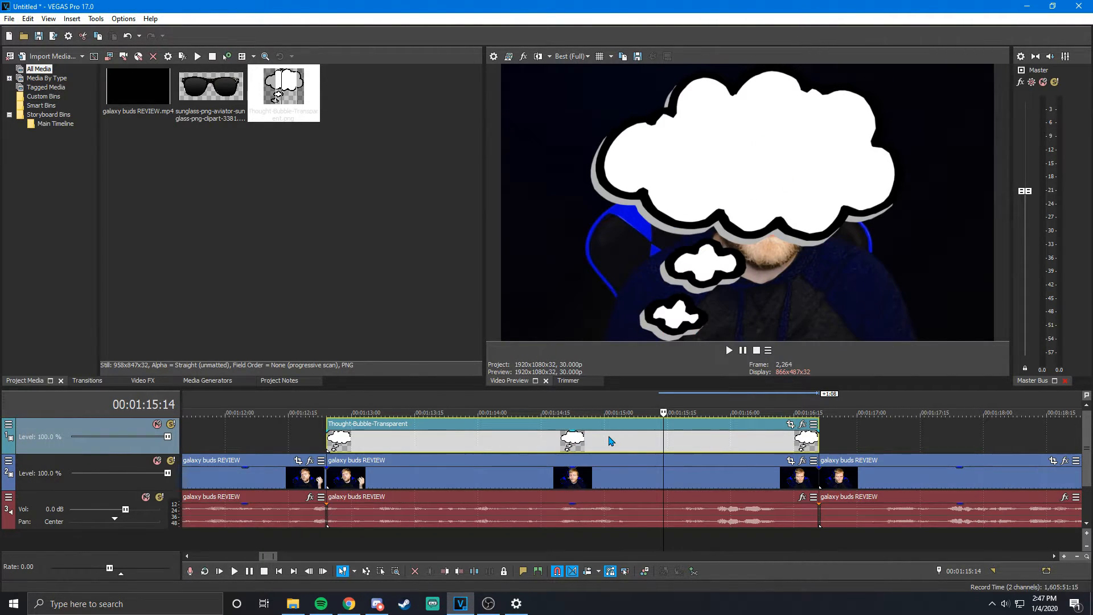
Turn off the Maintain Aspect Ratio switch on the thought bubble event
right_click(560, 439)
mouse_move(636, 491)
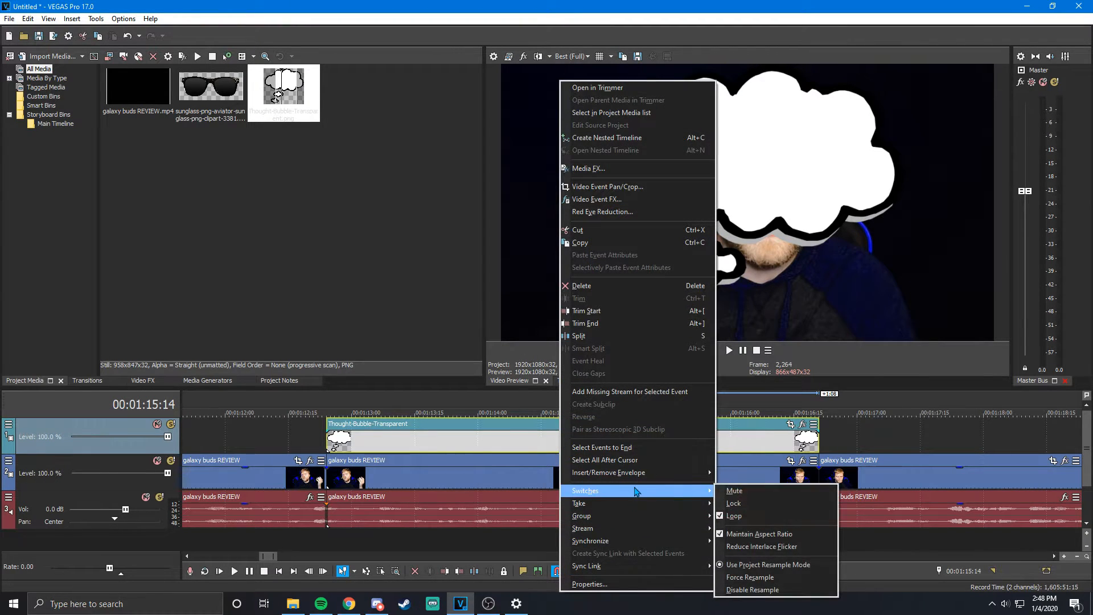
click(747, 536)
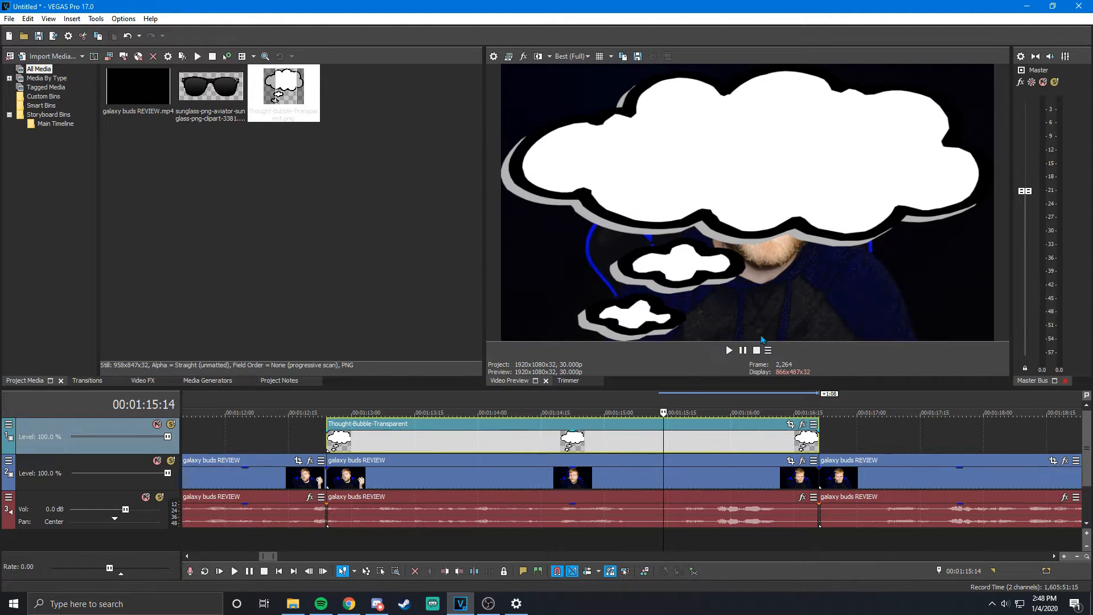
In the thought bubble's Event Pan/Crop, enlarge the crop frame to 2,173.4 by 1,613.4 and centre it at -239.2, 1,072.1
click(790, 424)
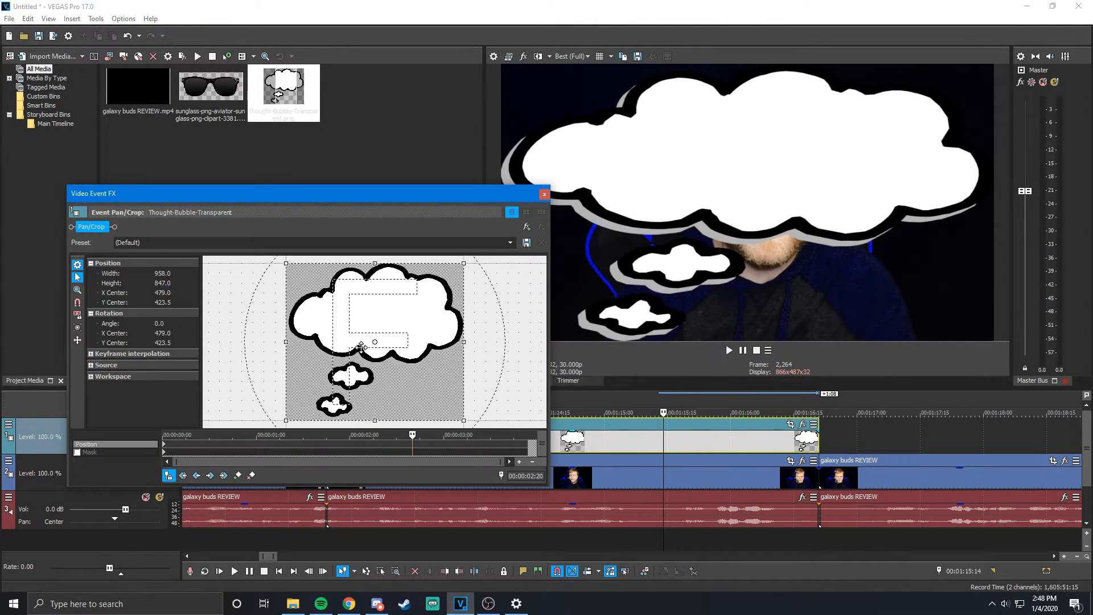
scroll(314, 348, down, 1)
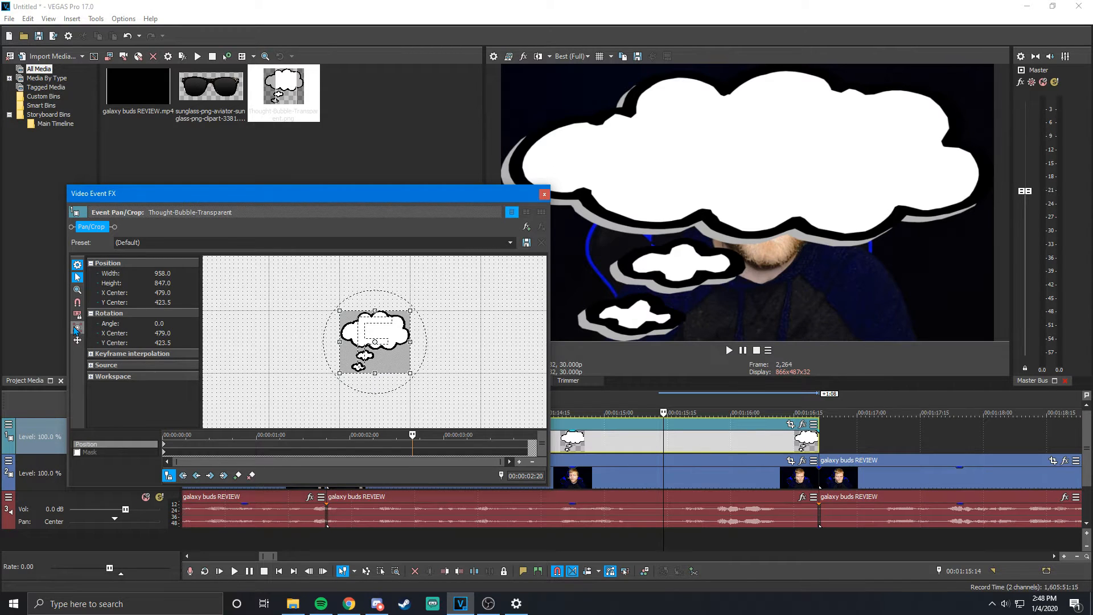
drag(340, 316, 316, 317)
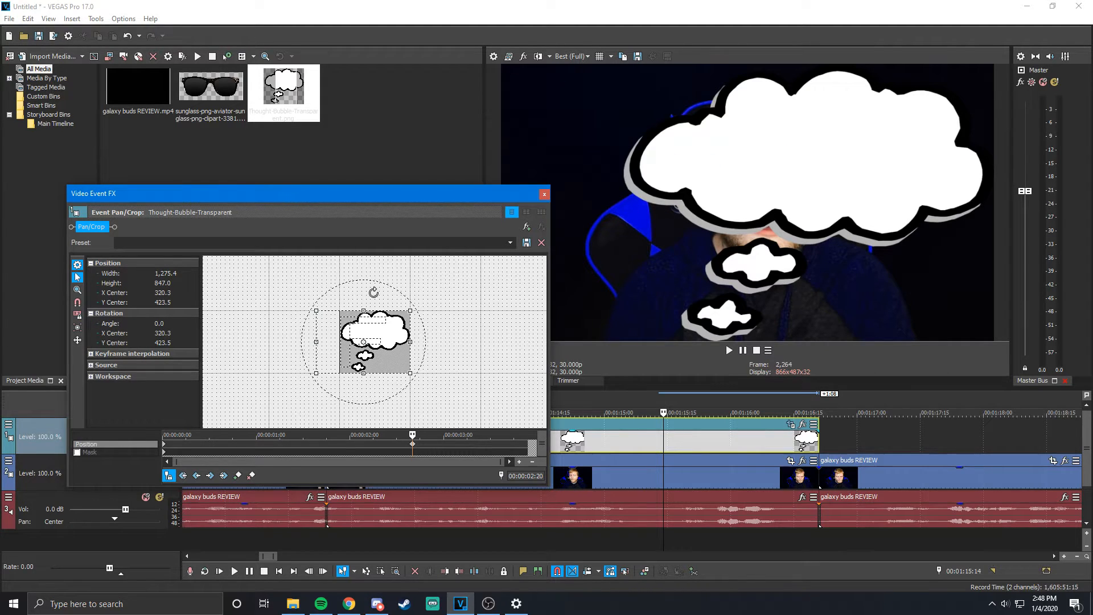
drag(317, 311, 250, 255)
scroll(336, 376, down, 2)
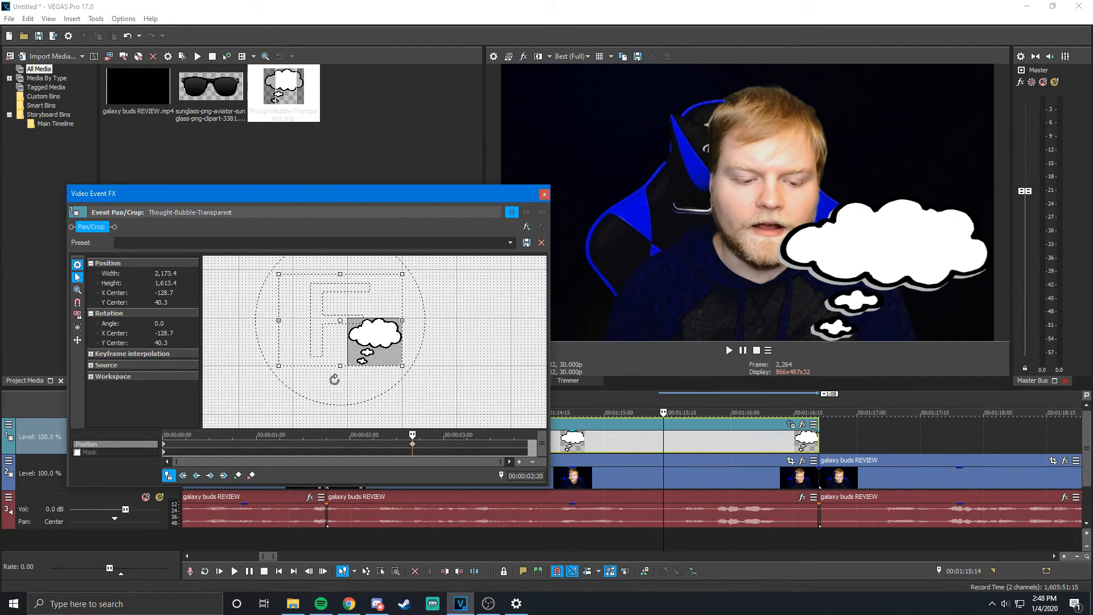
drag(341, 334, 337, 382)
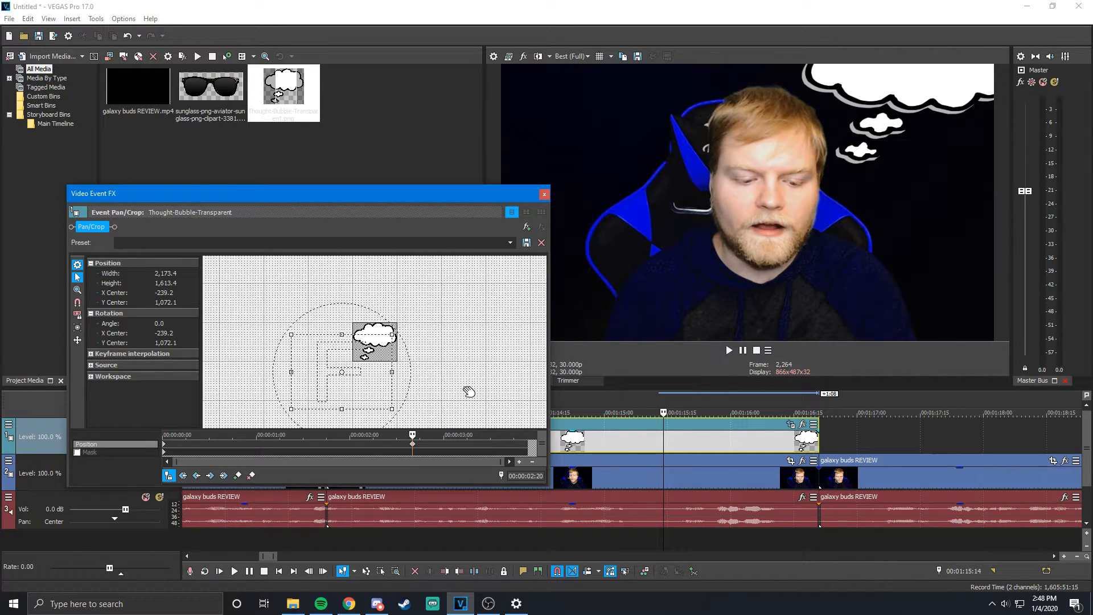
Delete the original position keyframe at the event start so the resized framing applies throughout, and return to 00:00:00:00
right_click(165, 451)
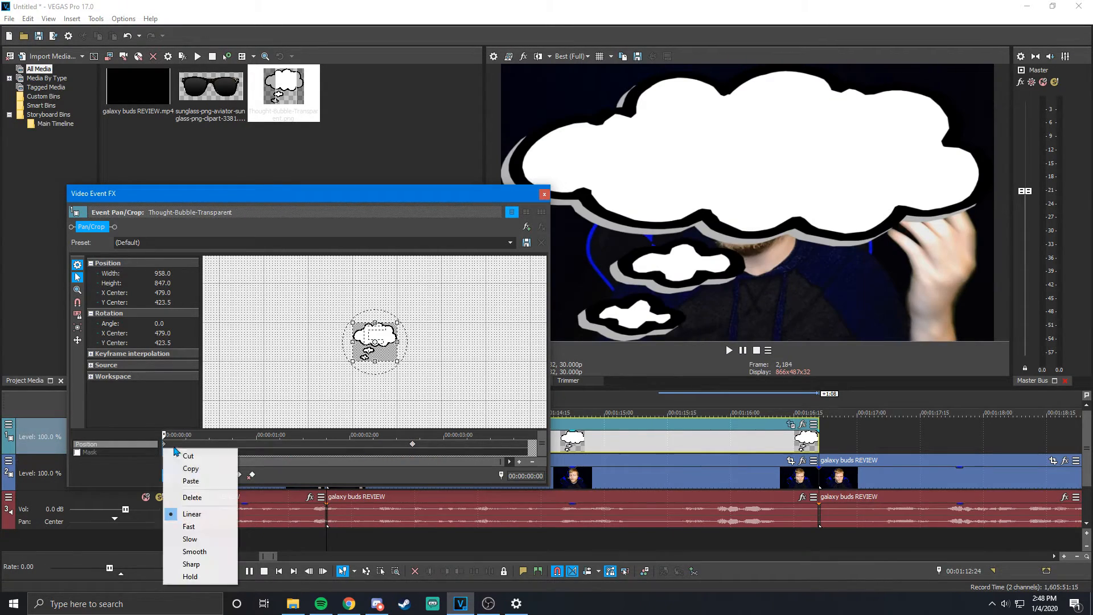
click(197, 497)
click(413, 450)
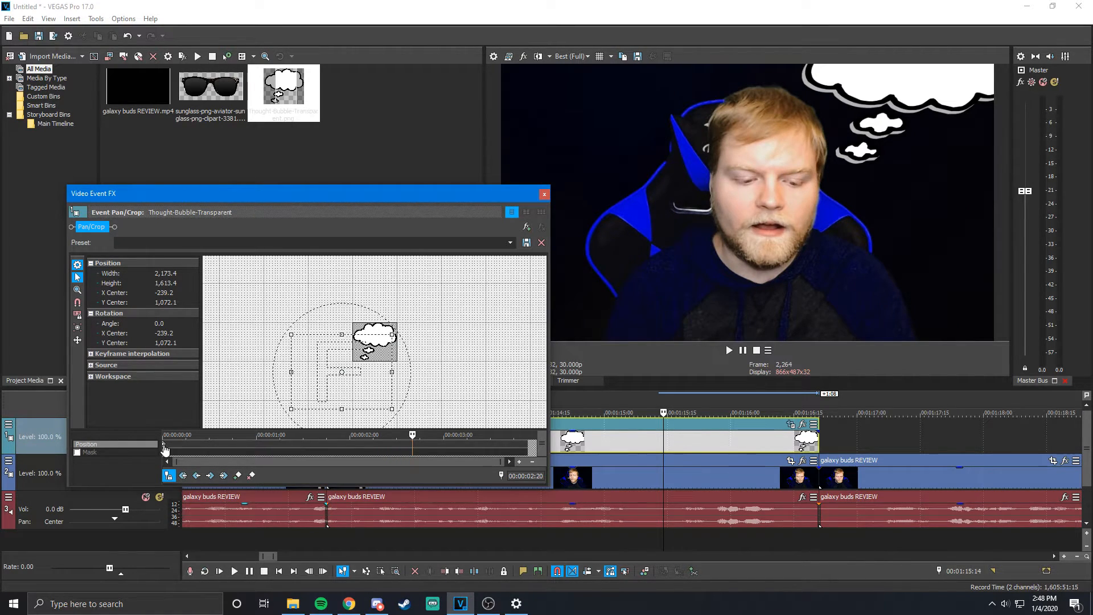
click(164, 450)
mouse_move(167, 436)
mouse_down()
mouse_move(283, 435)
mouse_move(163, 434)
mouse_up()
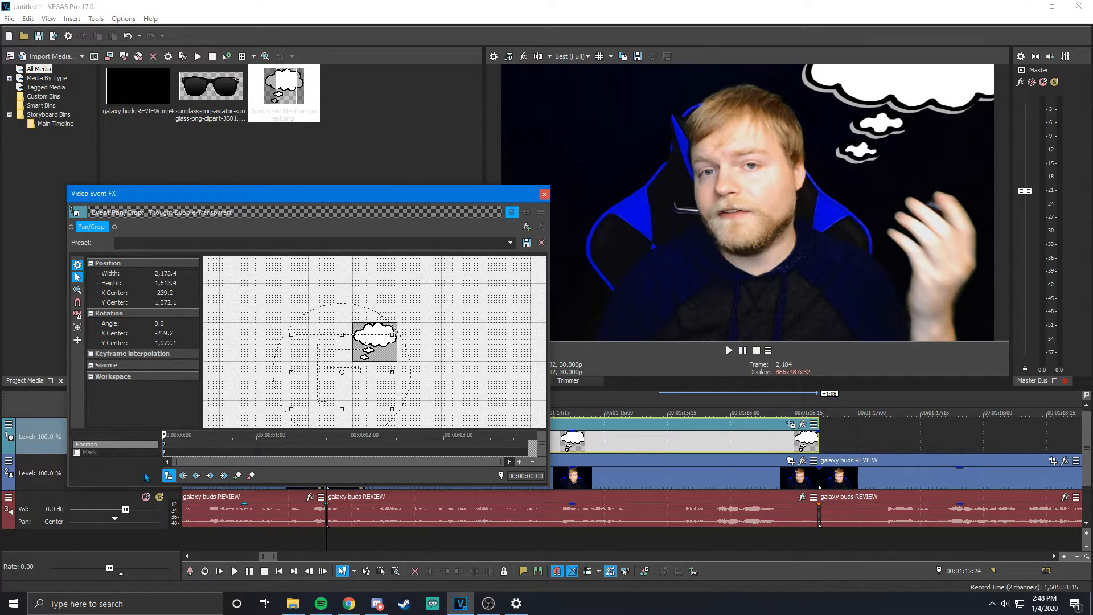
Switch the thought bubble's Pan/Crop from Position to Mask and enable the mask
click(107, 453)
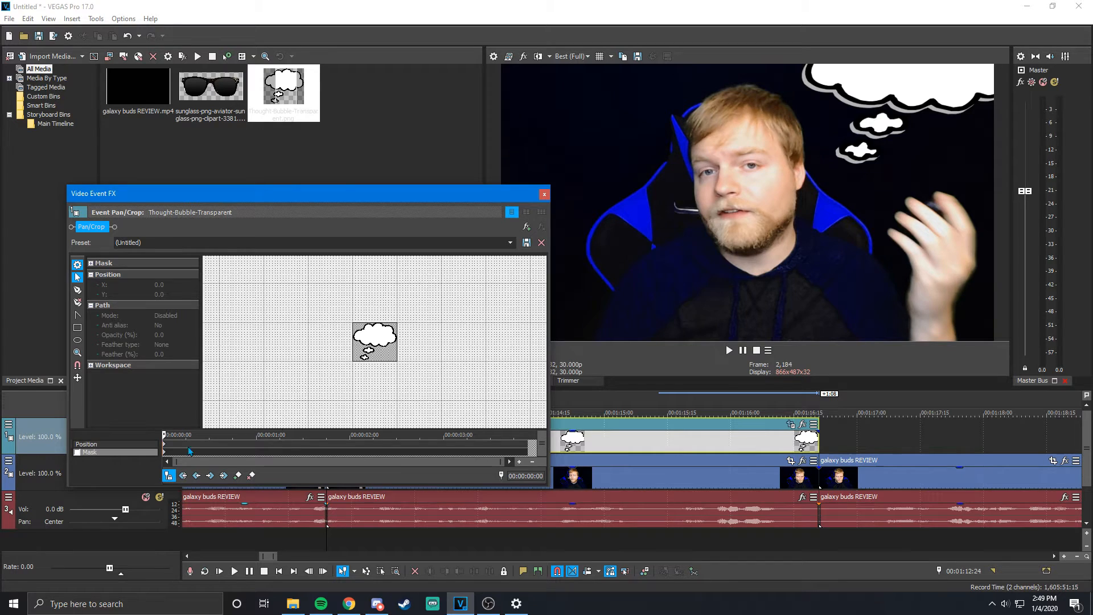
scroll(410, 370, up, 2)
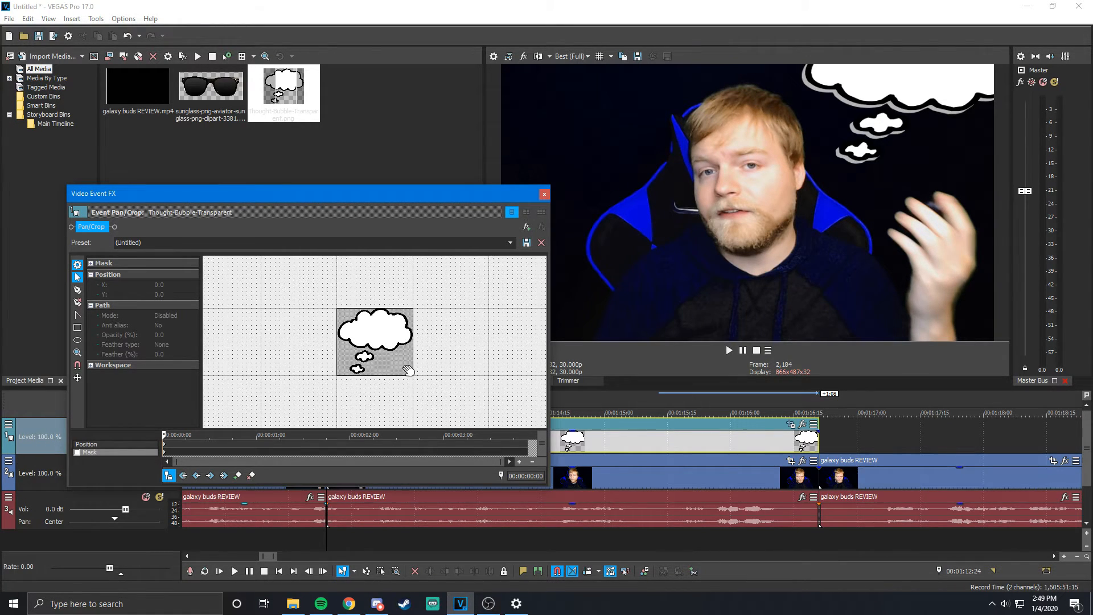
scroll(410, 370, up, 3)
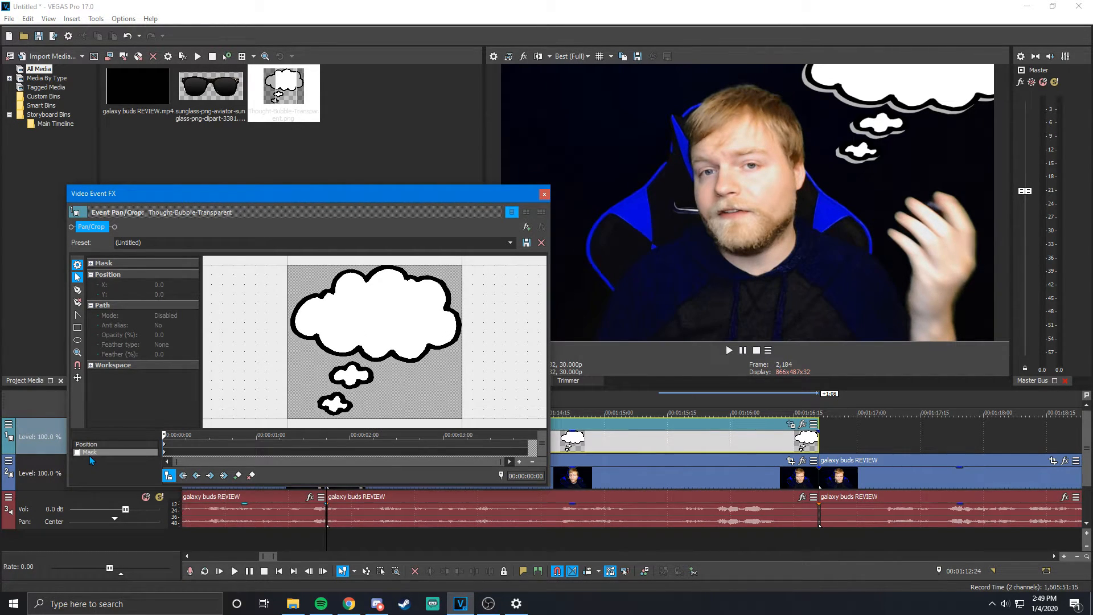
click(91, 445)
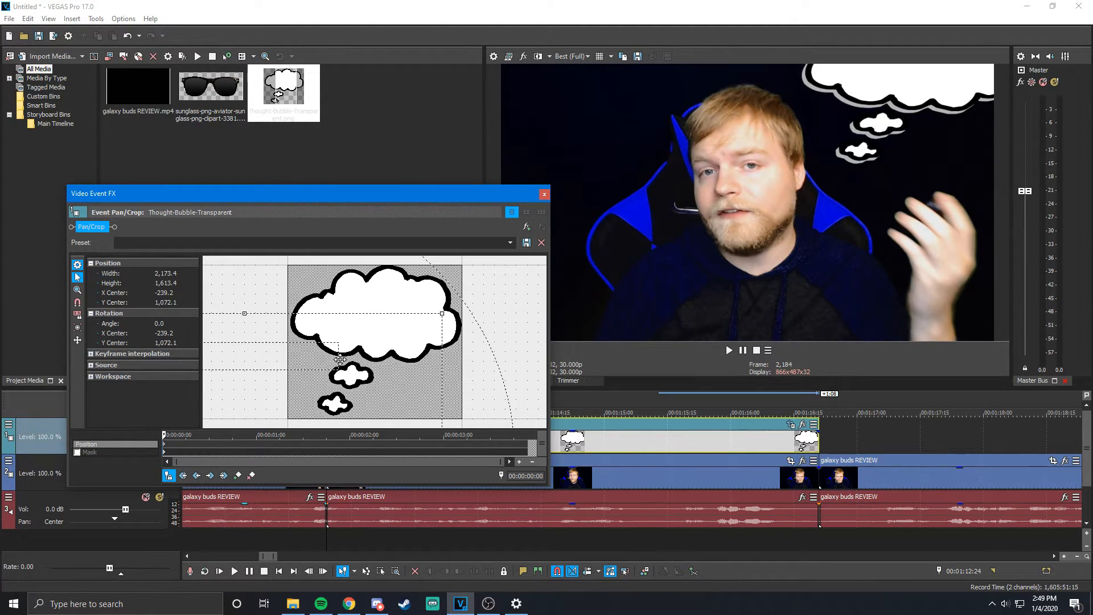
click(90, 452)
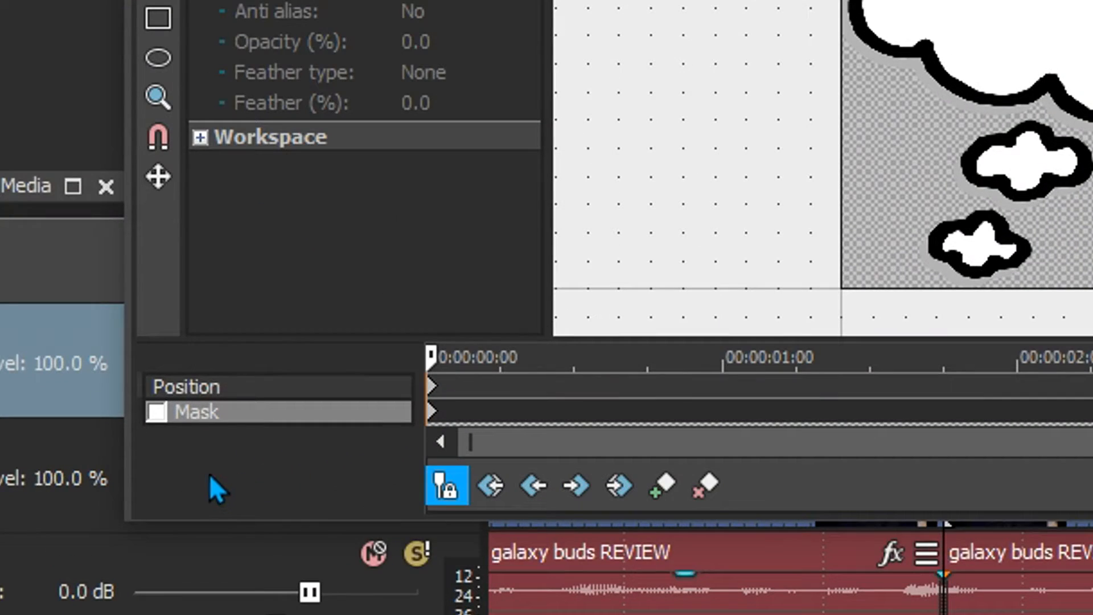
click(159, 415)
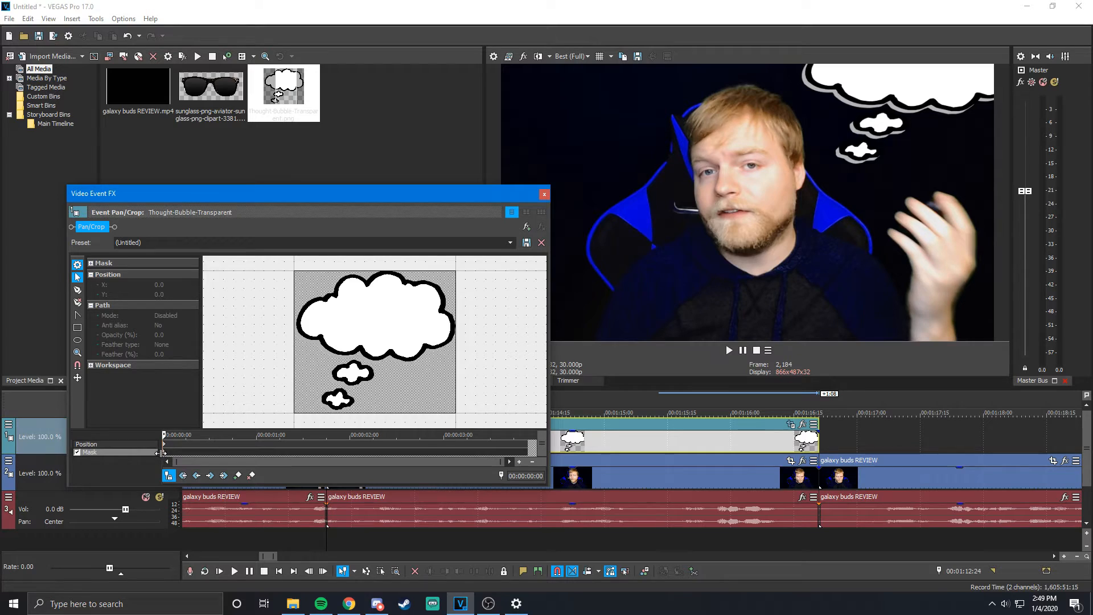
Move to 00:00:00:02 on the mask's keyframe timeline and frame the thought bubble in the workspace
click(173, 458)
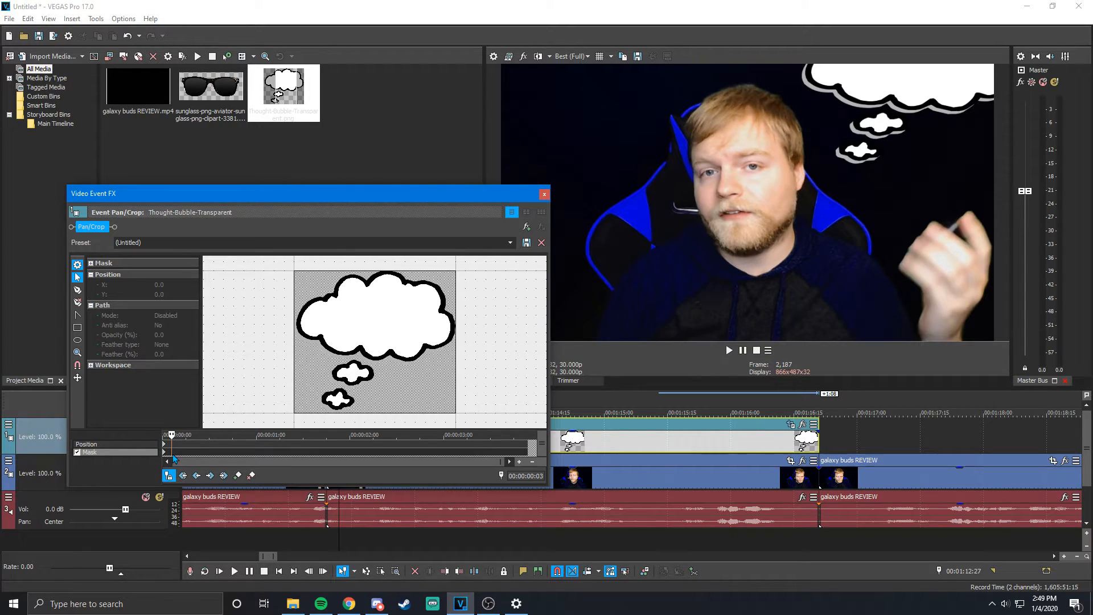
scroll(197, 453, up, 1)
click(197, 452)
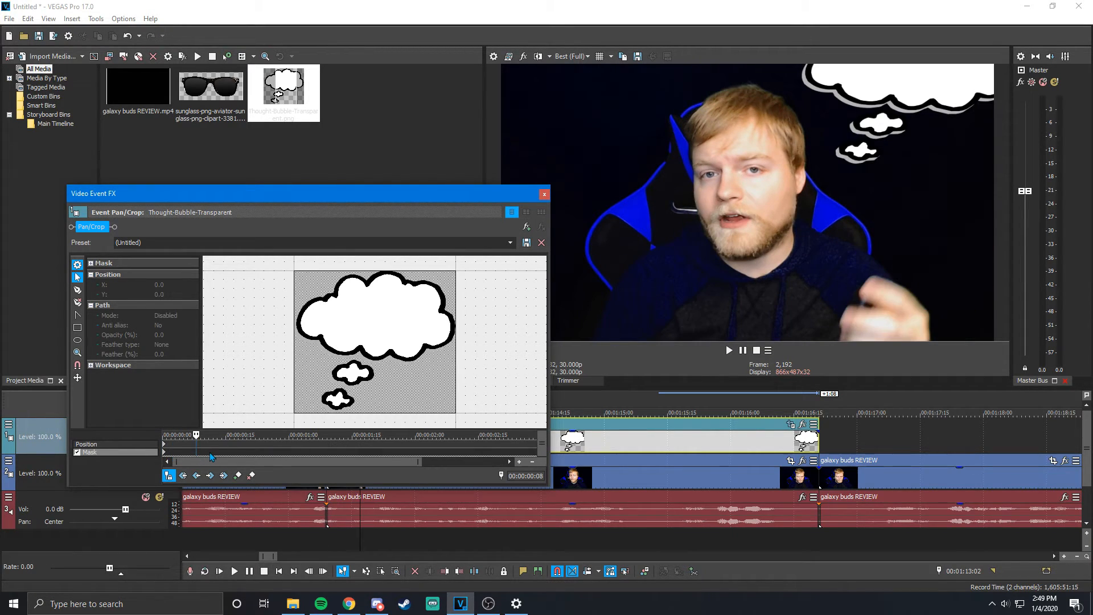
click(174, 459)
scroll(175, 457, up, 3)
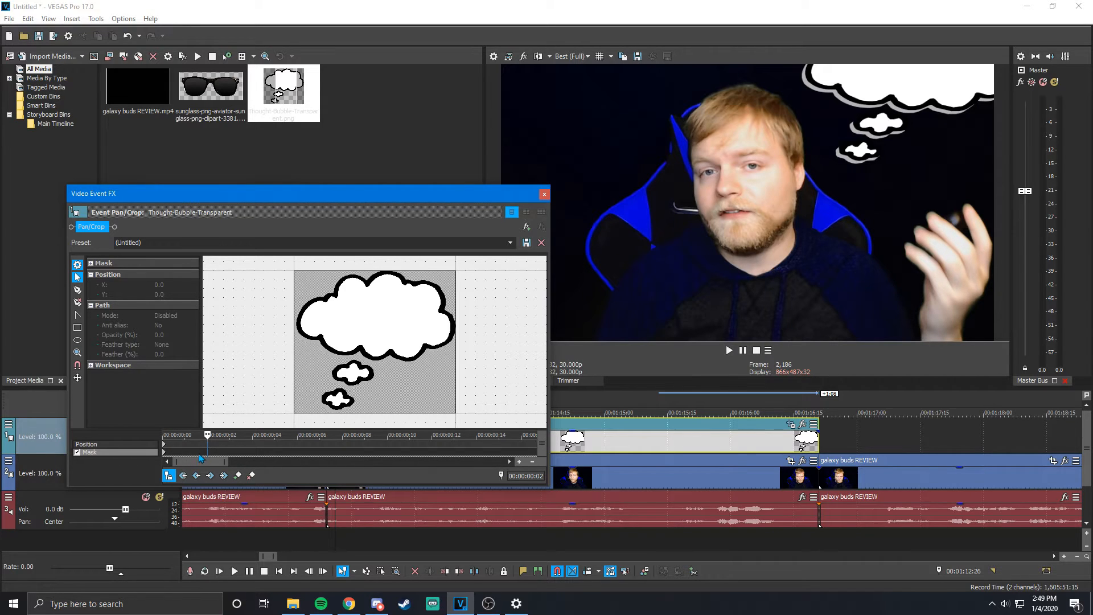
scroll(365, 344, down, 4)
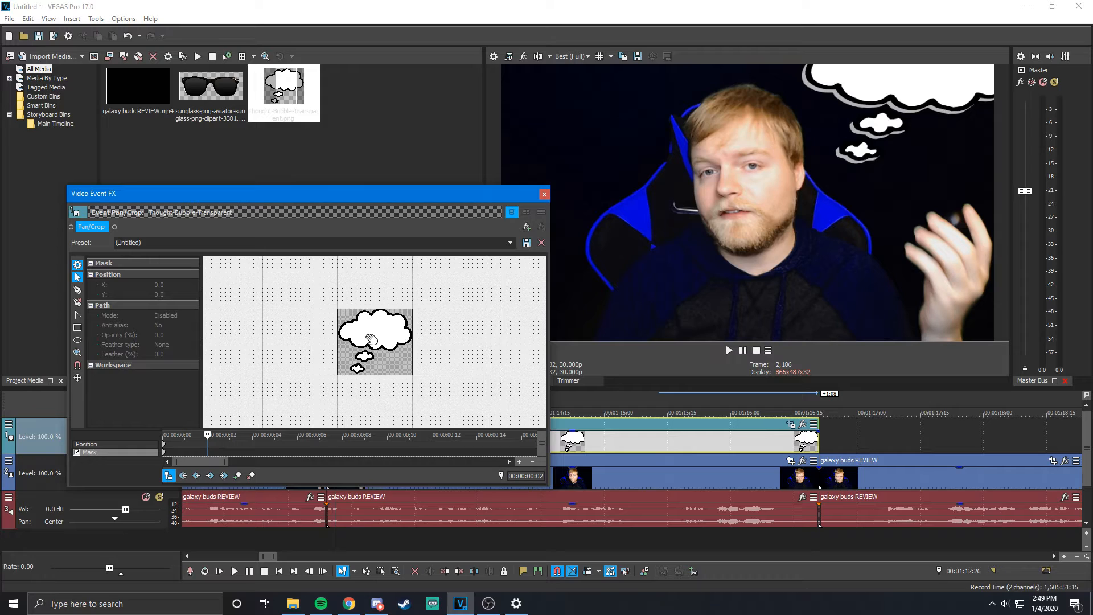
scroll(371, 340, up, 3)
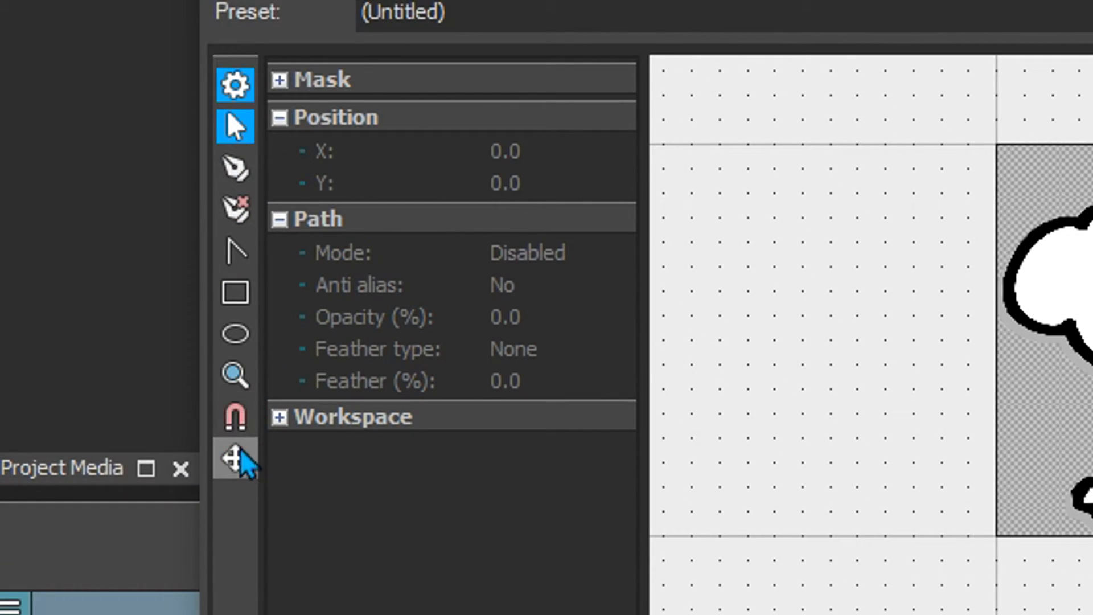
click(230, 341)
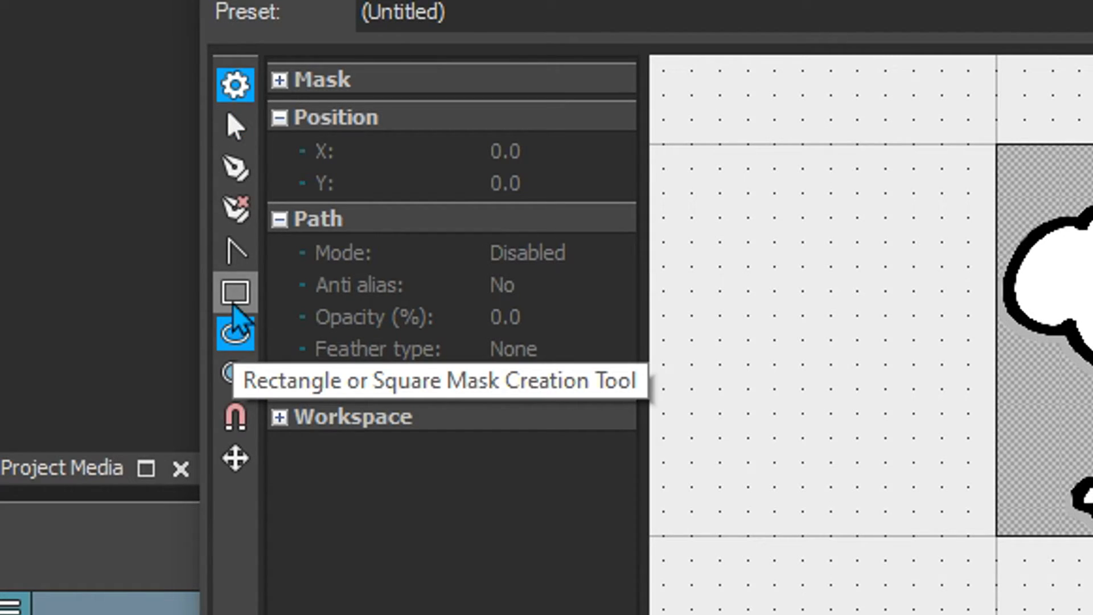
click(234, 309)
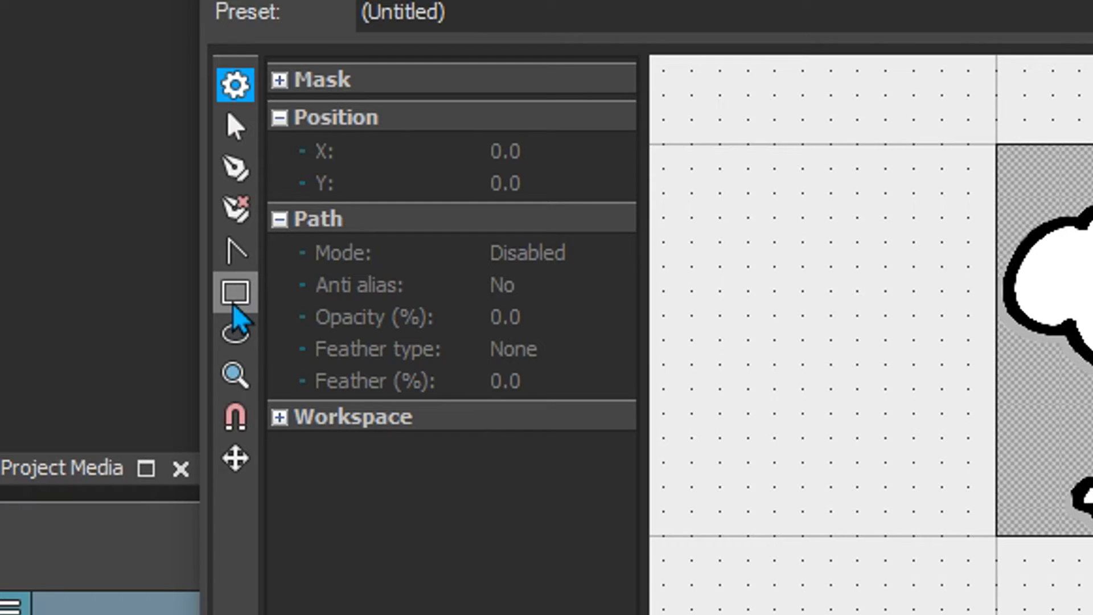
click(236, 181)
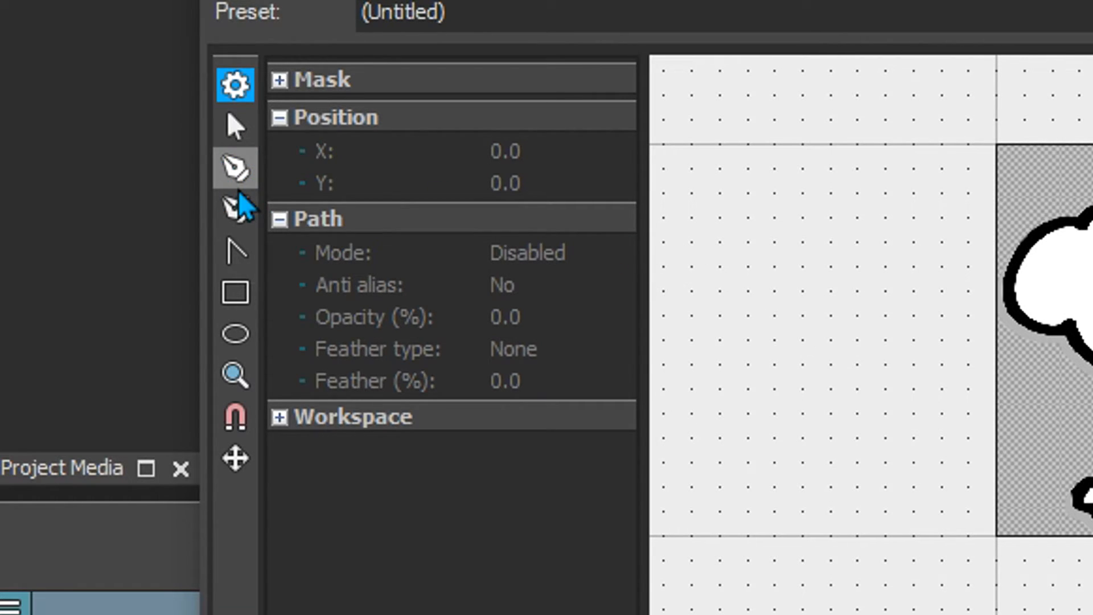
Draw a closed four-point mask around the entire thought bubble image, with opposite corners at about 2.3, -5.9 and 959.6, 841.1
click(235, 171)
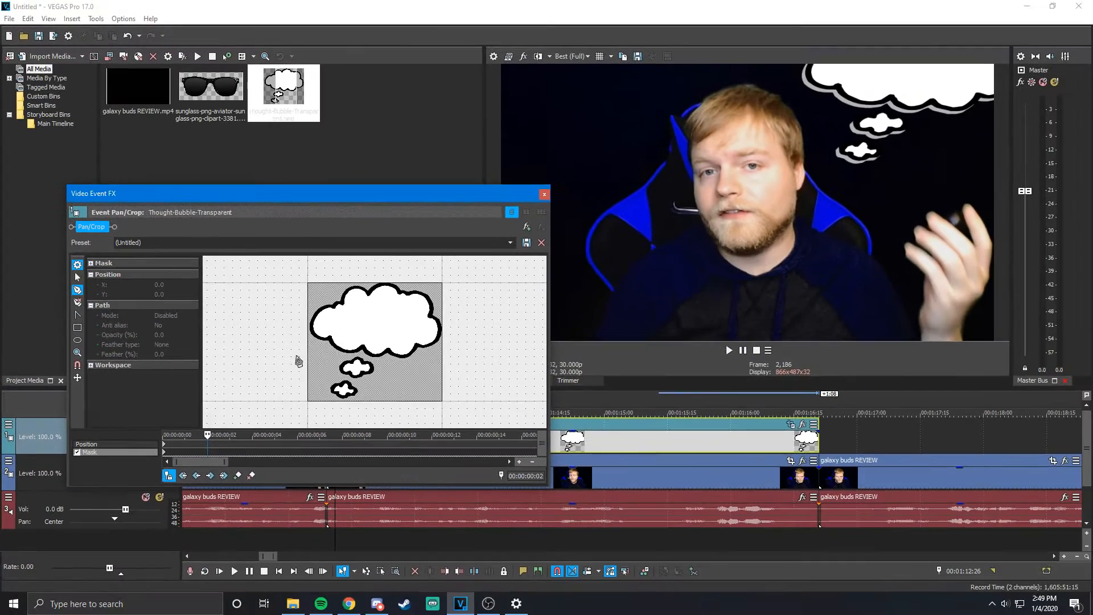
scroll(331, 340, down, 3)
scroll(338, 337, up, 8)
scroll(340, 334, down, 5)
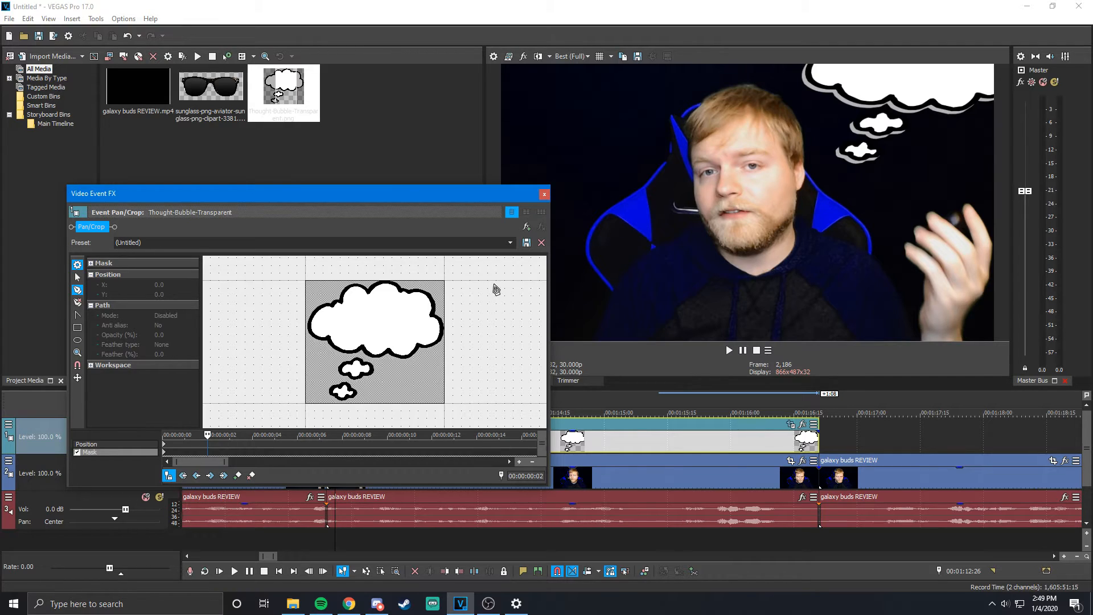
click(306, 282)
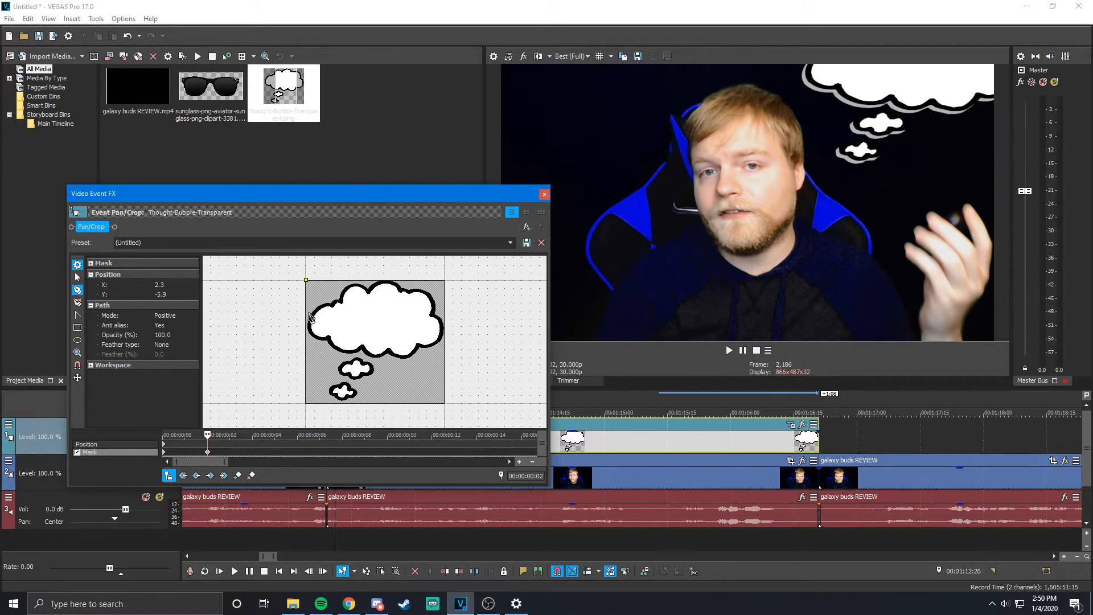
click(306, 403)
click(445, 403)
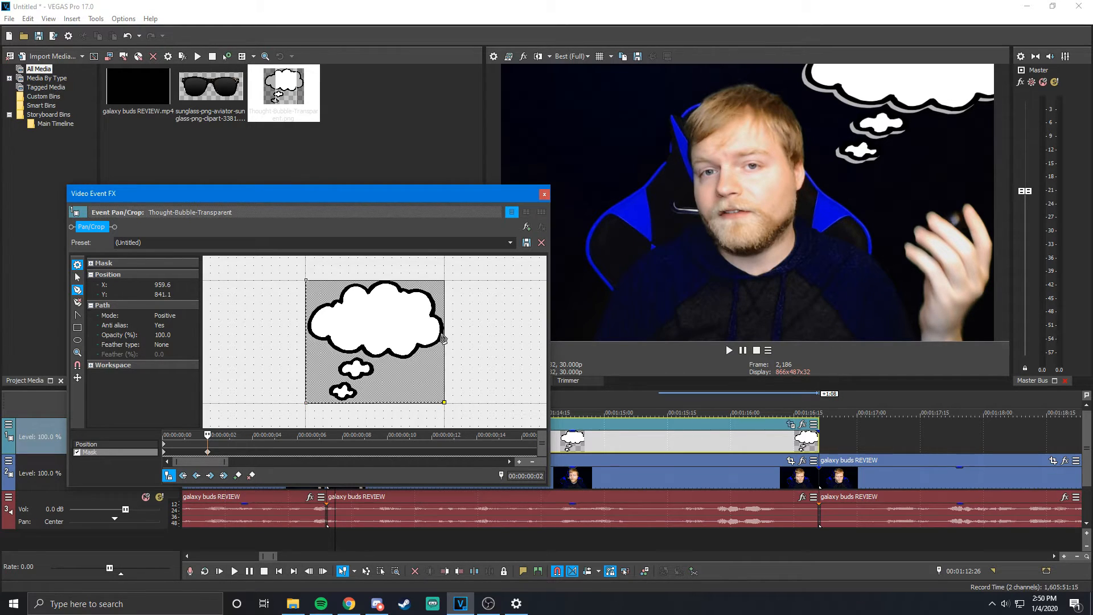
click(444, 280)
click(306, 280)
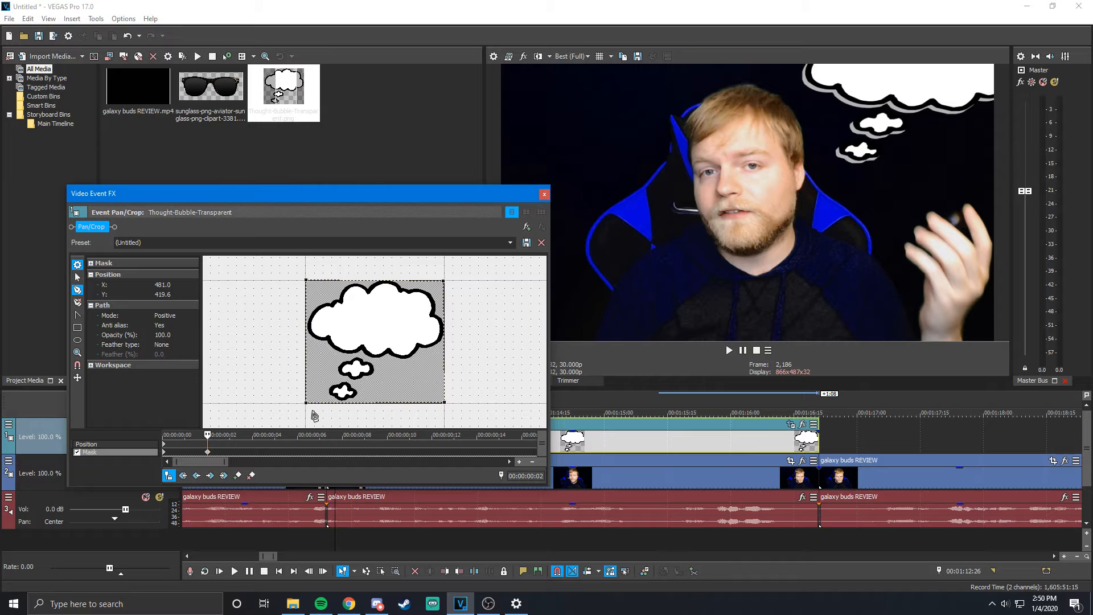
Select the whole mask path, set its mode to Negative and shift it to about X 425.8, Y 462.9
click(77, 278)
mouse_move(358, 320)
mouse_down()
mouse_move(316, 358)
mouse_move(421, 304)
mouse_move(341, 370)
mouse_move(392, 409)
mouse_move(421, 353)
mouse_move(333, 312)
mouse_move(450, 296)
mouse_move(339, 307)
mouse_move(344, 324)
mouse_move(502, 327)
mouse_move(361, 319)
mouse_up()
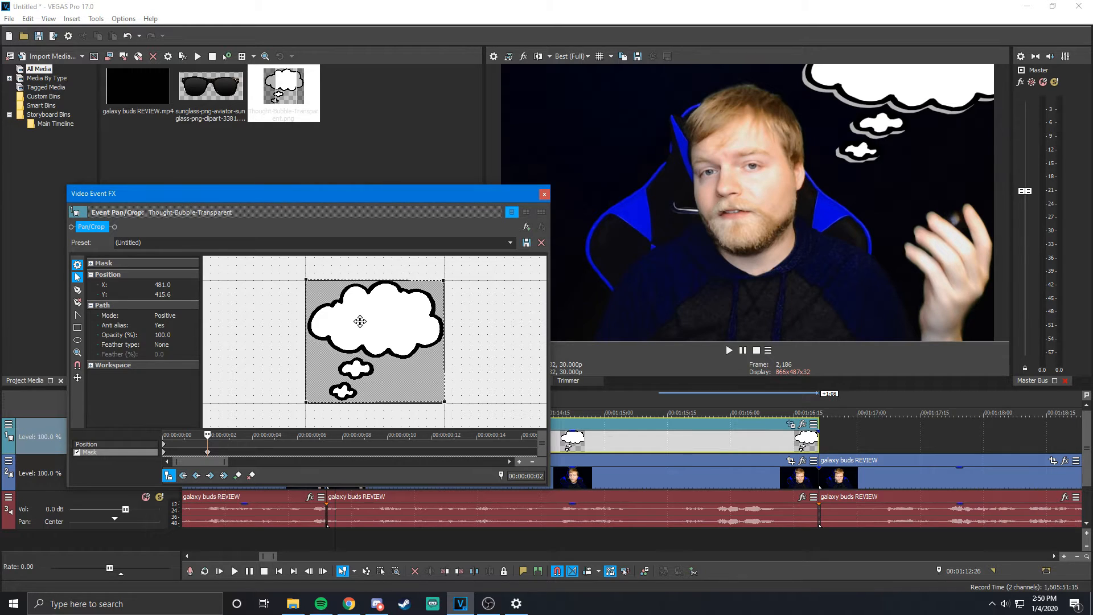
mouse_move(353, 341)
mouse_down()
mouse_move(362, 338)
mouse_move(354, 342)
mouse_up()
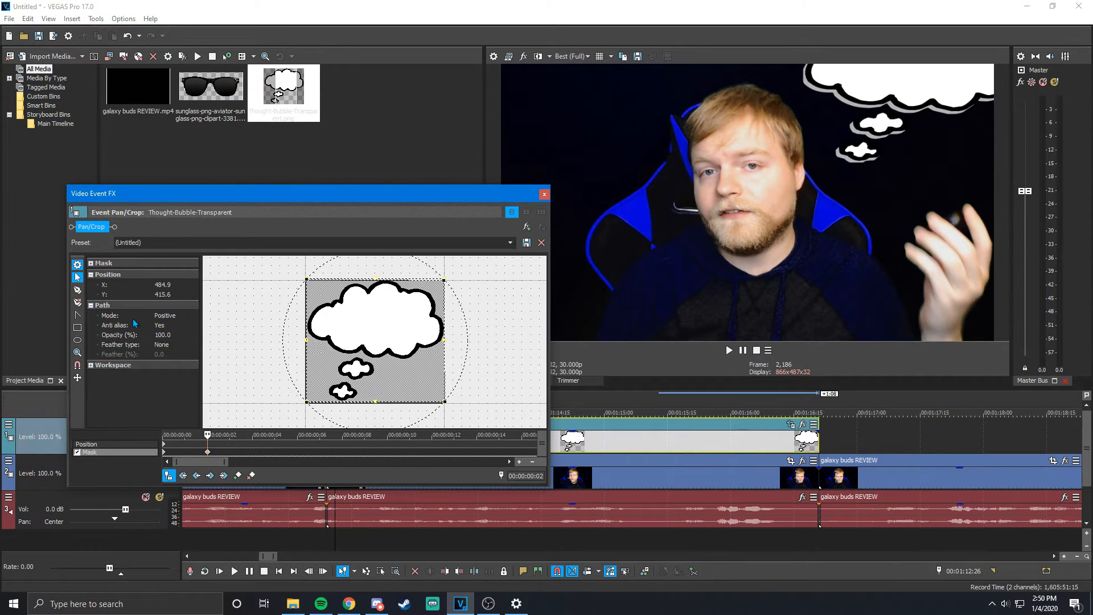
click(166, 316)
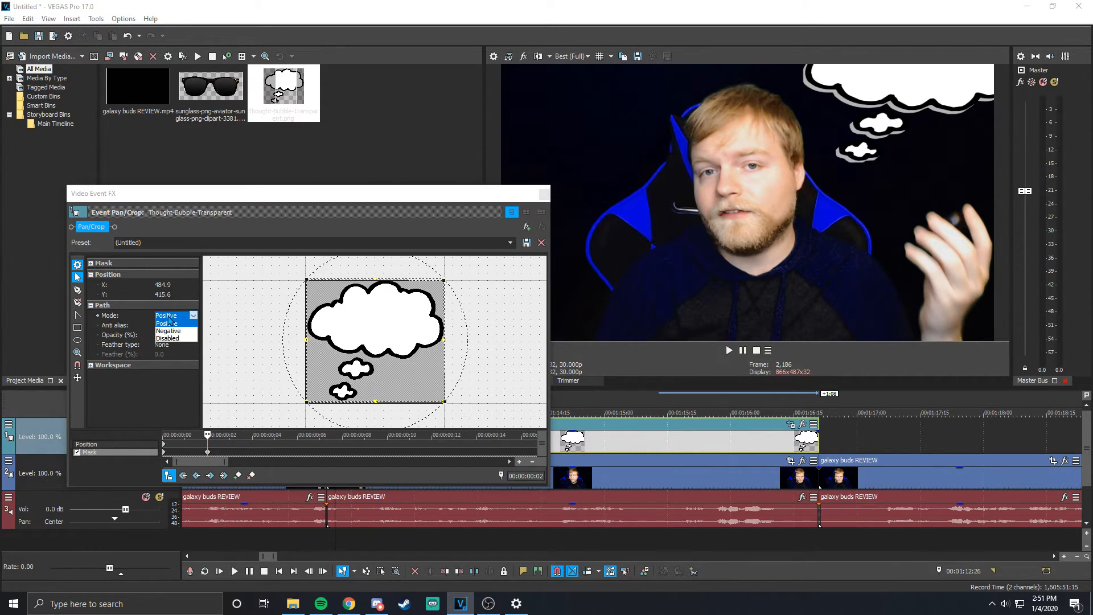
click(169, 331)
mouse_move(366, 343)
mouse_down()
mouse_move(364, 469)
mouse_move(369, 363)
mouse_move(354, 326)
mouse_move(360, 337)
mouse_move(366, 328)
mouse_move(358, 337)
mouse_up()
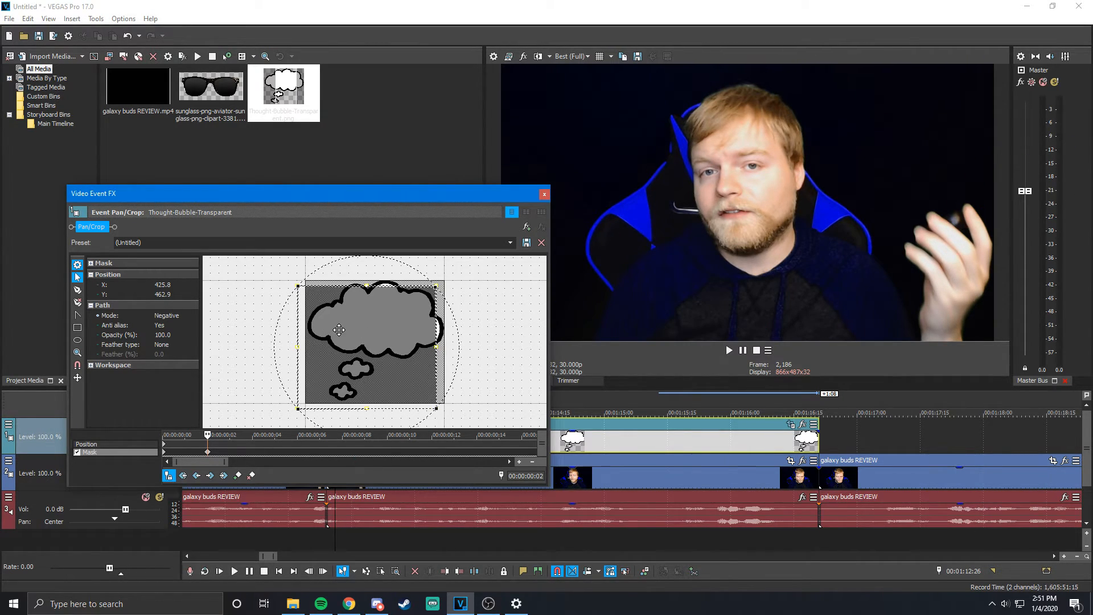
Delete the mask's initial keyframe and shift the 00:00:00:02 keyframe to the event start at 00:00:00:00
click(207, 452)
right_click(164, 453)
click(188, 504)
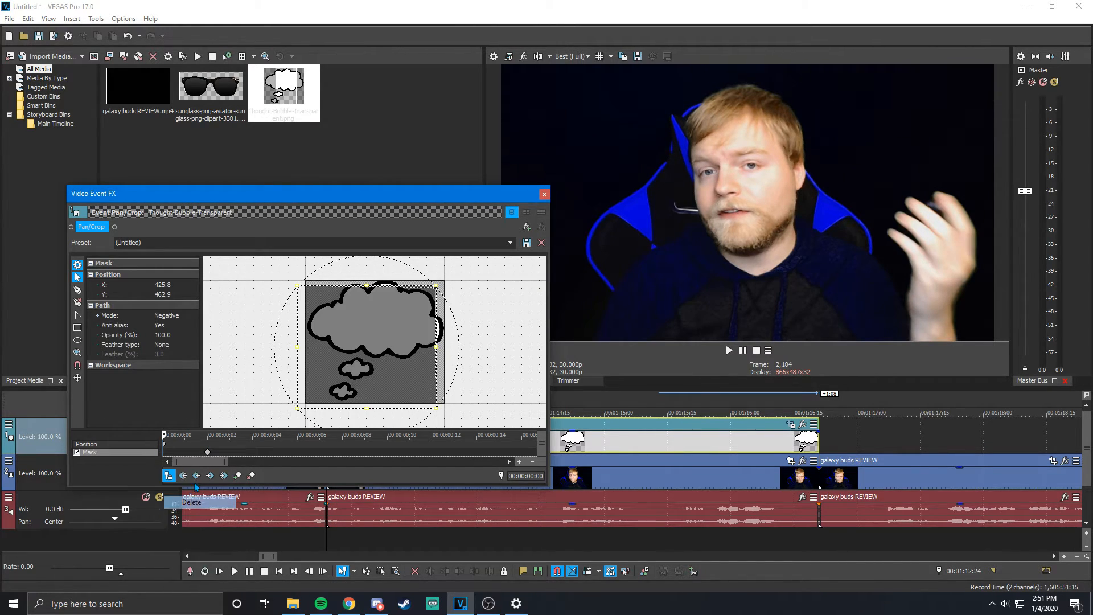
drag(207, 457, 193, 458)
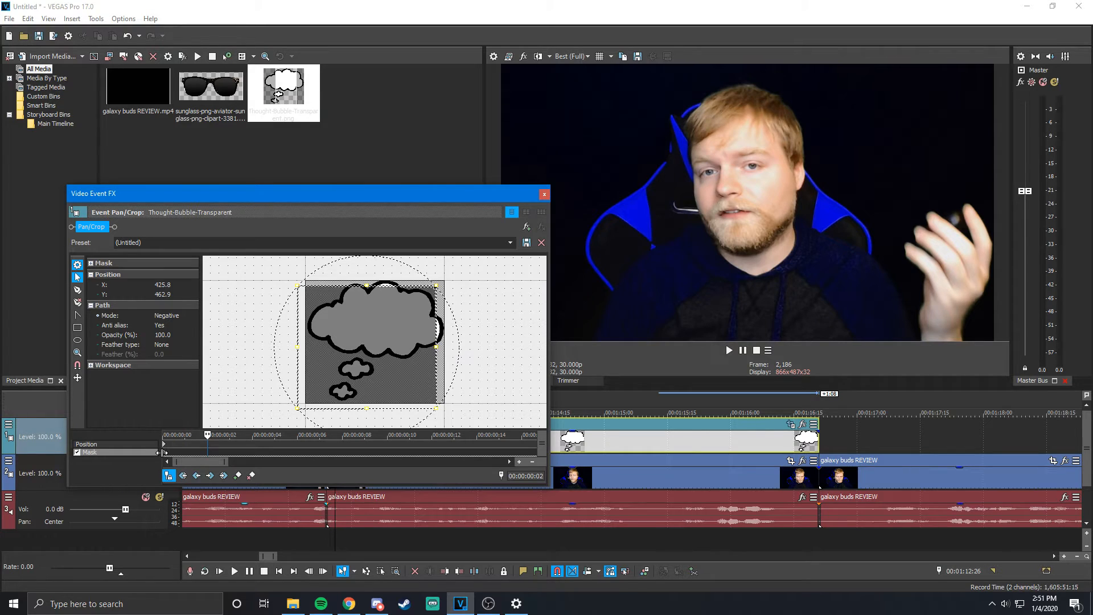
click(164, 453)
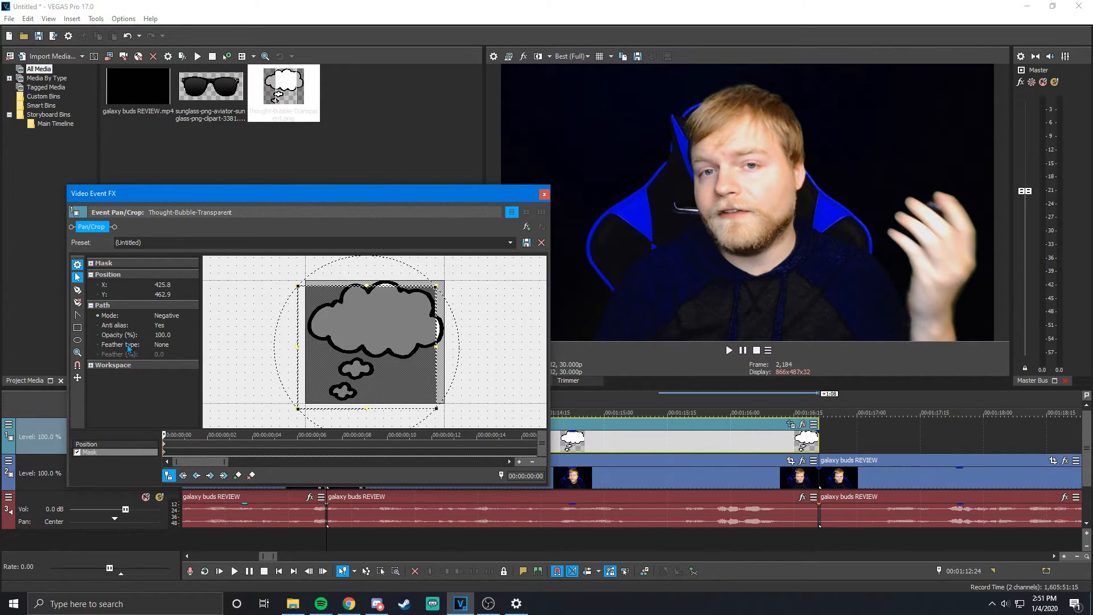
Offset the mask to about X -62.7, Y 762.3 so its edges cut across the thought bubble
click(171, 345)
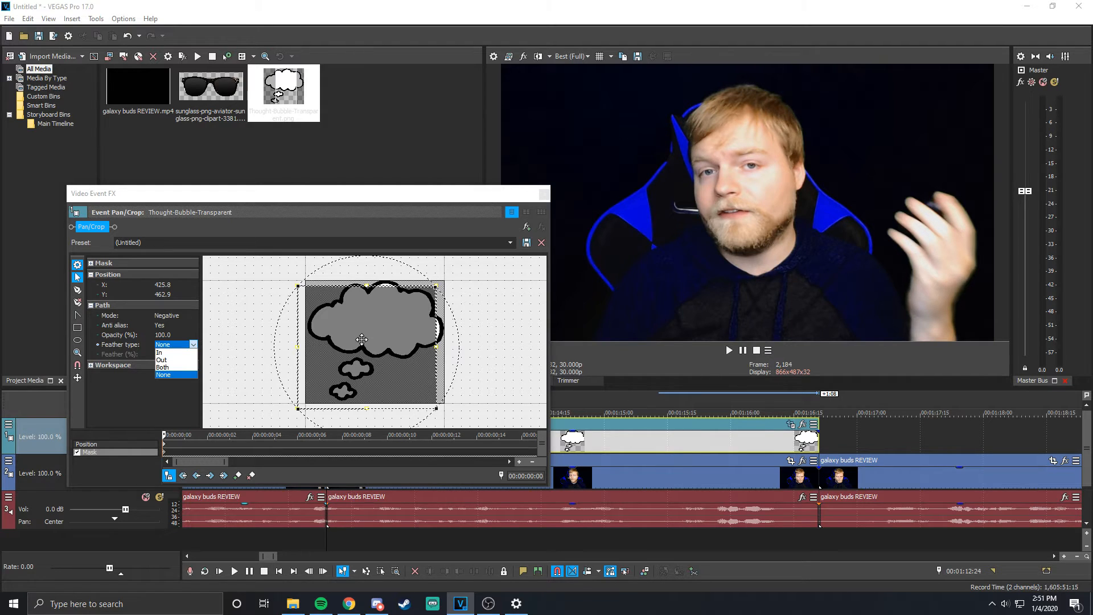
click(294, 356)
drag(361, 339, 291, 383)
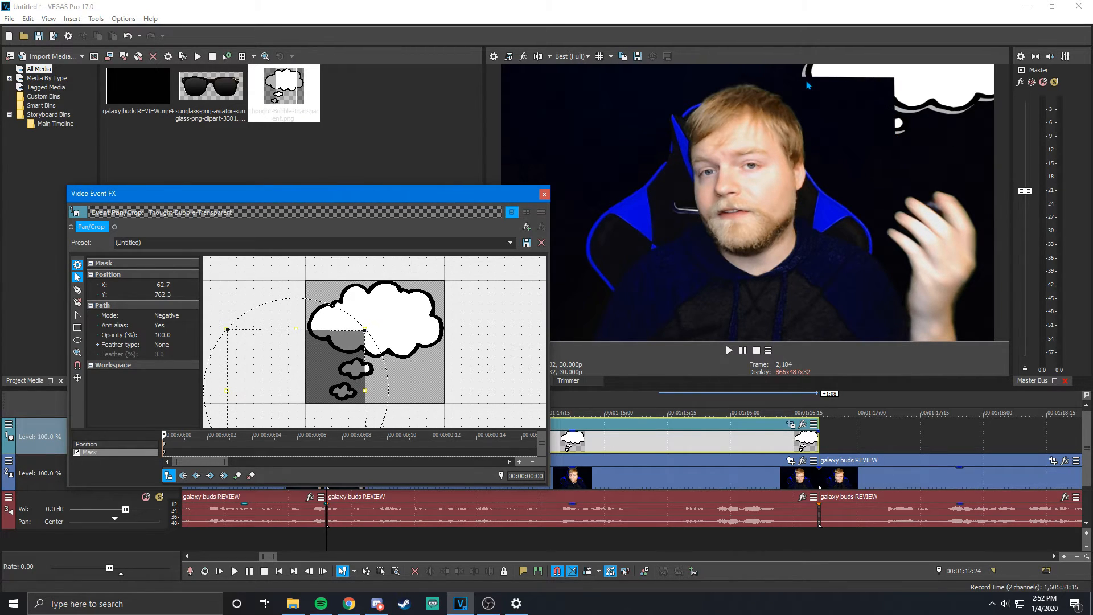
Set the mask's feather type to Out and raise the feather to 4.0%
click(173, 345)
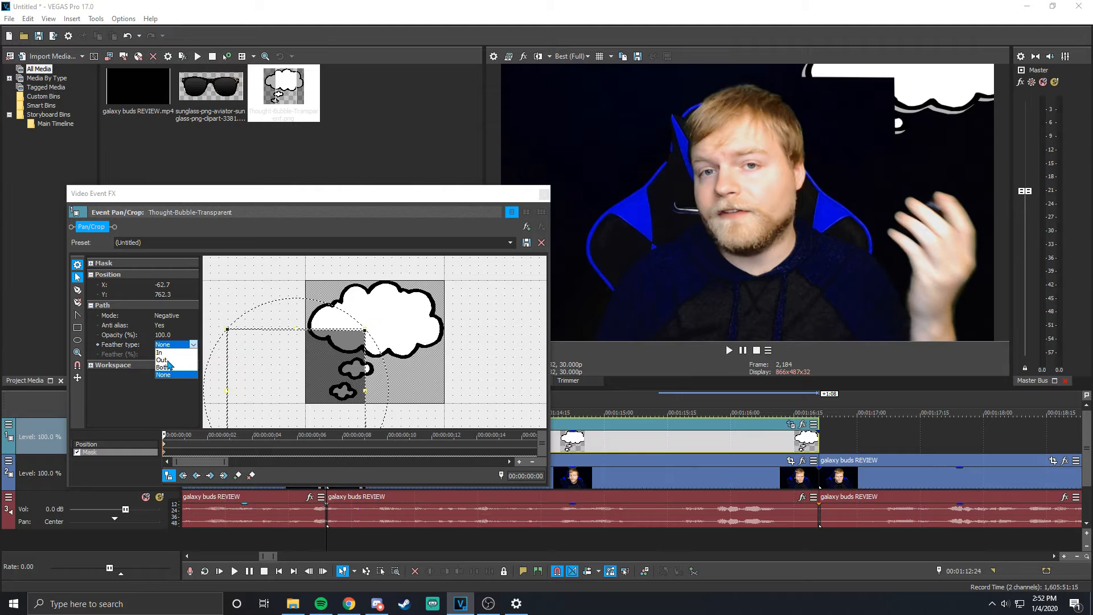
click(165, 359)
click(164, 355)
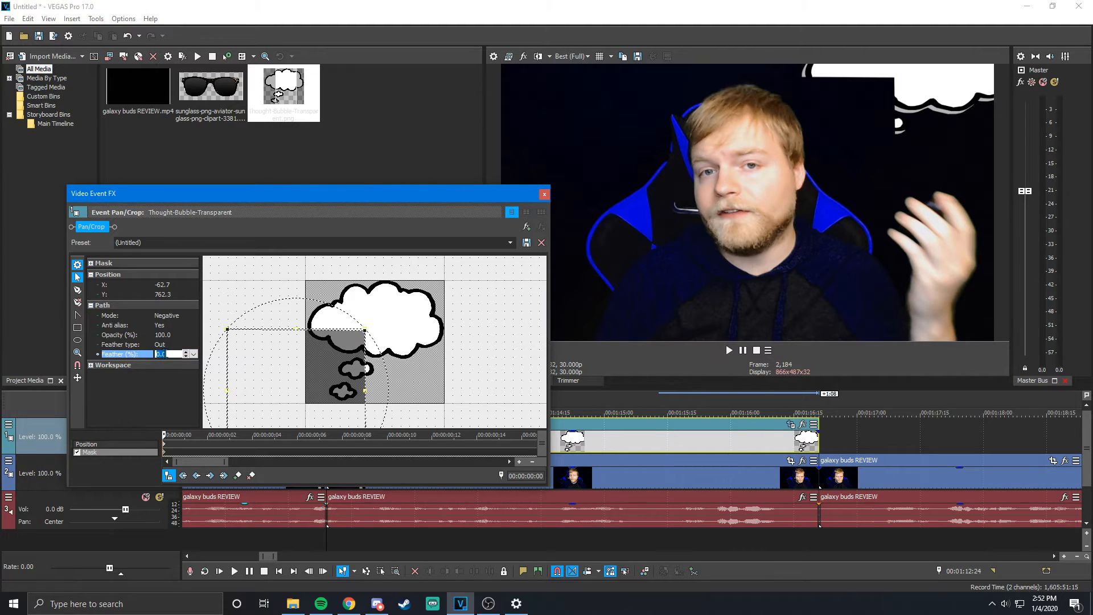
click(187, 352)
click(186, 351)
click(186, 352)
click(186, 352)
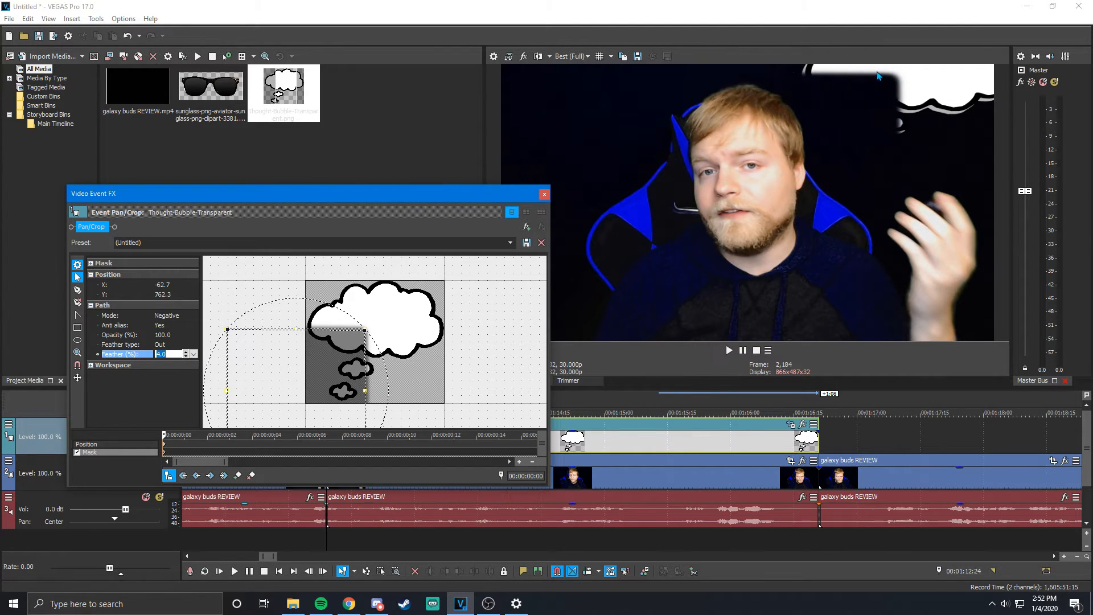
Increase the mask's feather to 13.0% to demonstrate a softer edge
click(186, 352)
click(186, 352)
click(186, 352)
click(187, 352)
click(186, 351)
click(187, 352)
click(187, 352)
click(187, 352)
click(186, 352)
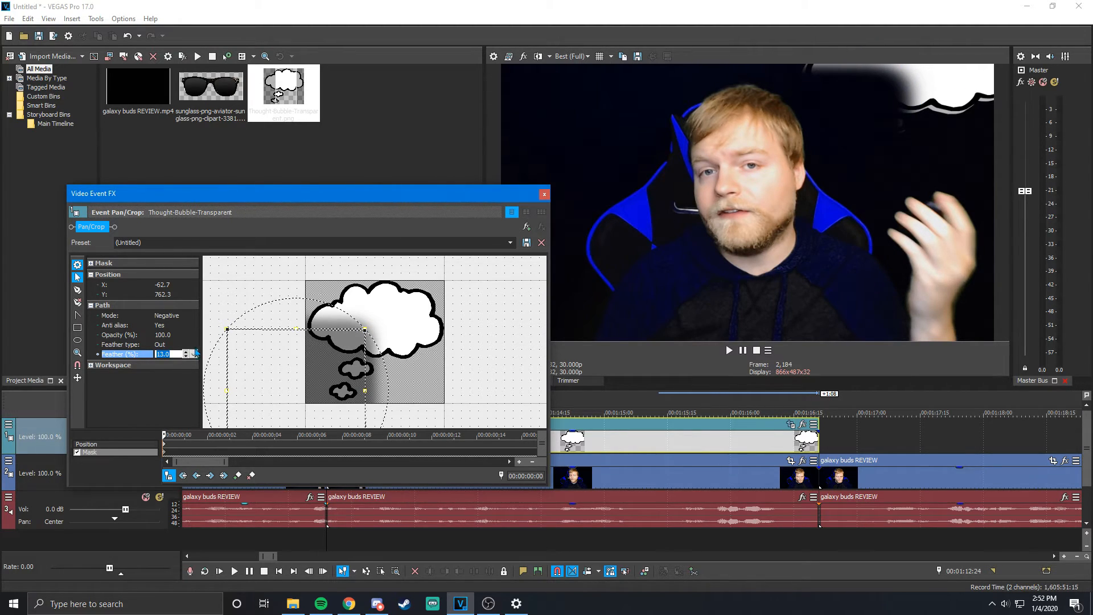
Lower the mask's feather to 3.0%
click(186, 357)
click(186, 357)
click(186, 357)
click(186, 357)
click(186, 358)
click(186, 358)
click(186, 357)
click(186, 358)
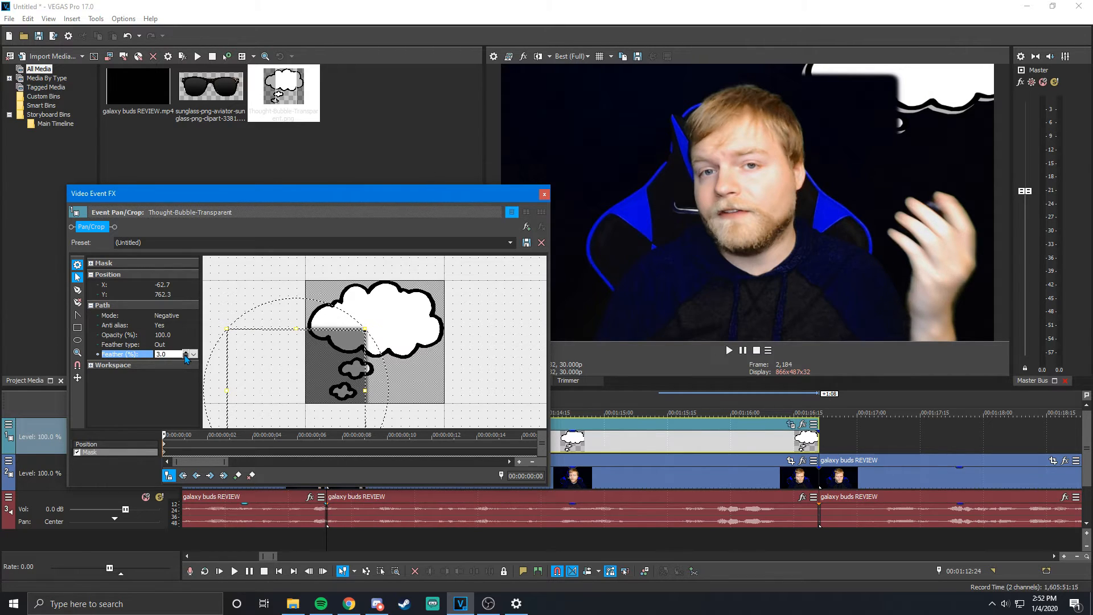
Try the Both feather type on the mask and return it to Out
click(167, 345)
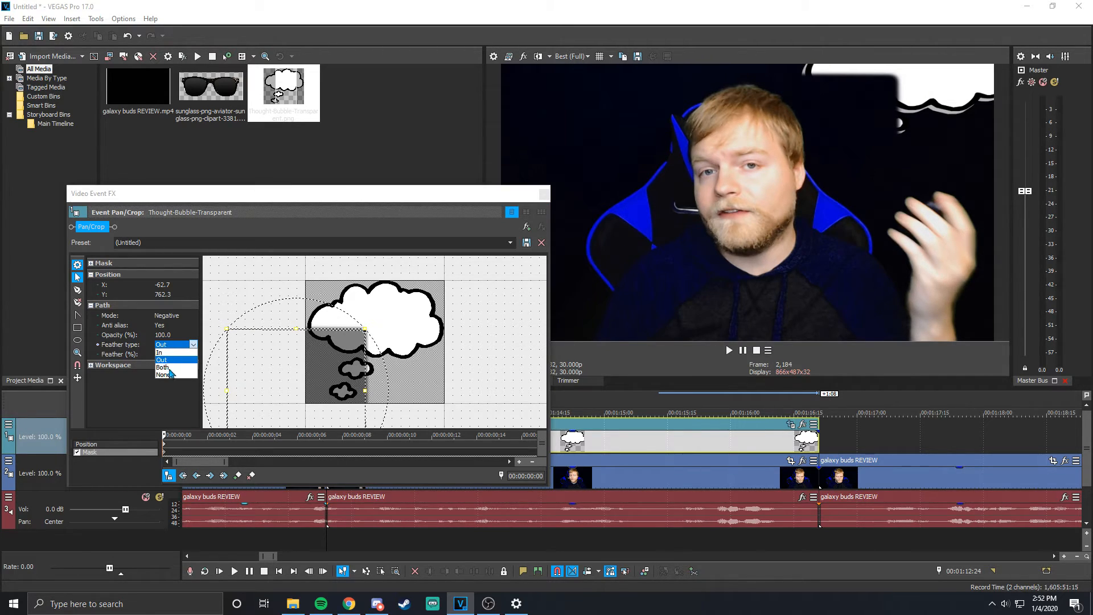
click(165, 368)
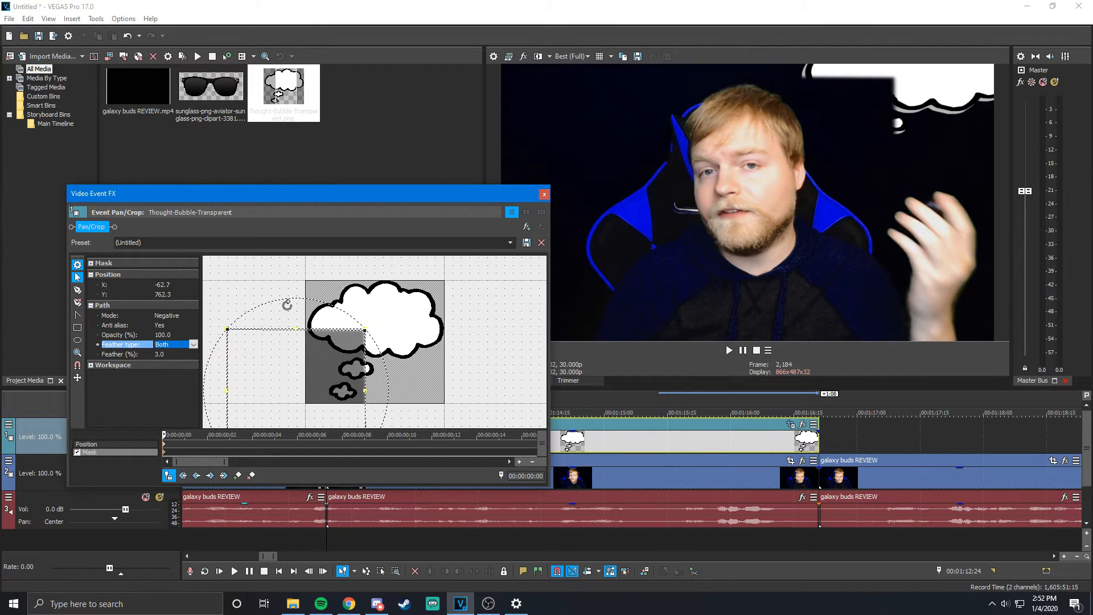
click(170, 345)
click(169, 360)
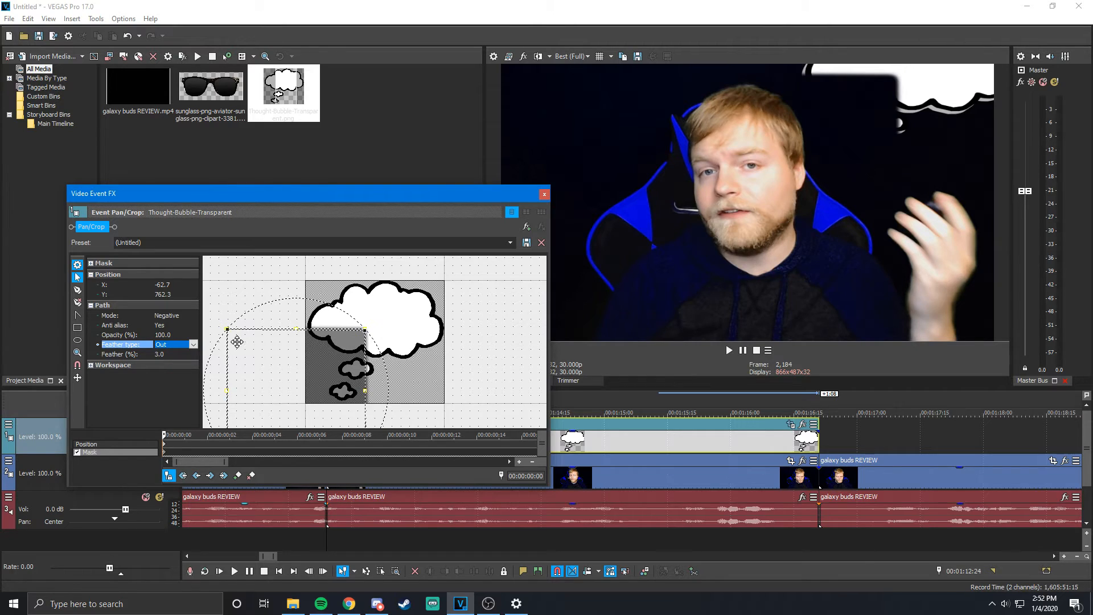
Place the mask at about 449.5, 466.8 at the event start, and at 00:00:00:03 move it to about 371.3, 273.9 to reveal the smallest bubble
drag(318, 366, 391, 325)
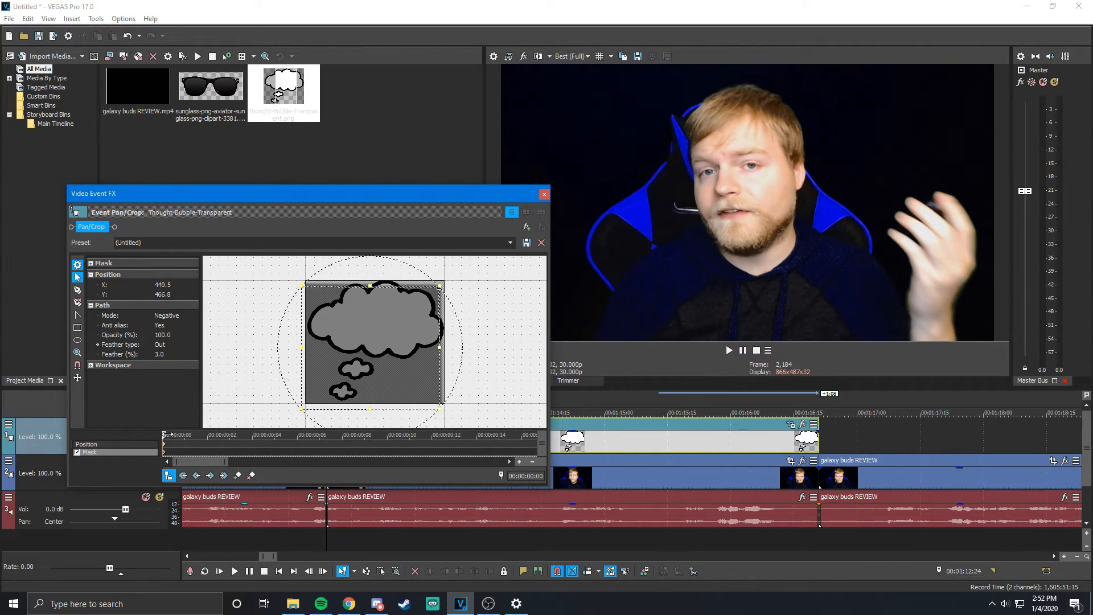
scroll(172, 453, up, 2)
drag(183, 434, 294, 434)
scroll(364, 346, down, 1)
drag(359, 350, 349, 329)
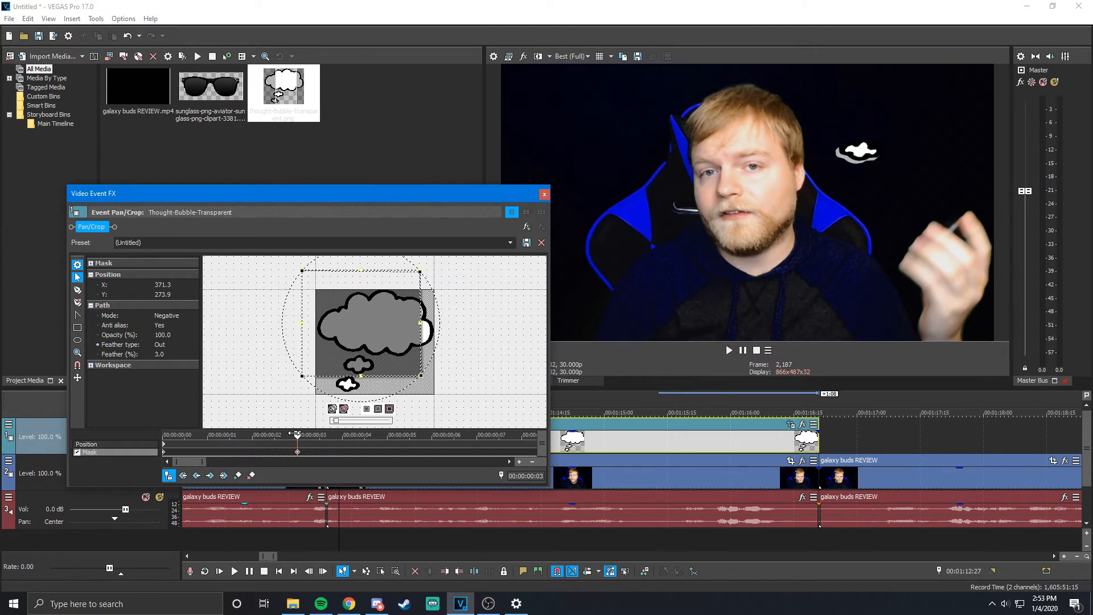
Keyframe the mask upward to about 398.9, 122.2 at 00:00:00:06 and to about 463.2, -125.9 at 00:00:00:14
drag(312, 435, 431, 434)
drag(364, 345, 367, 326)
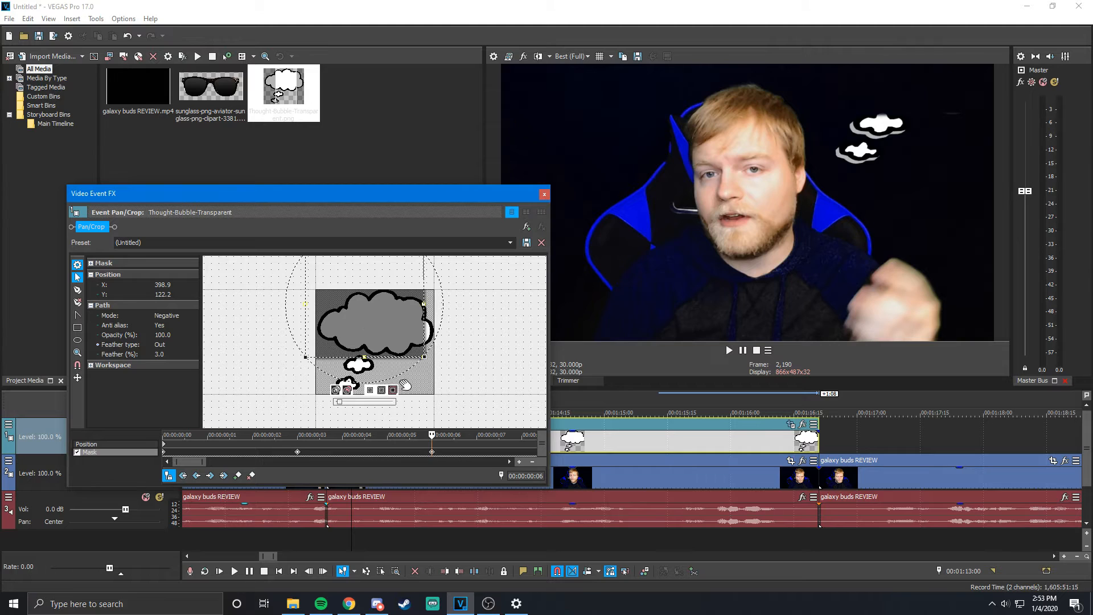
click(512, 435)
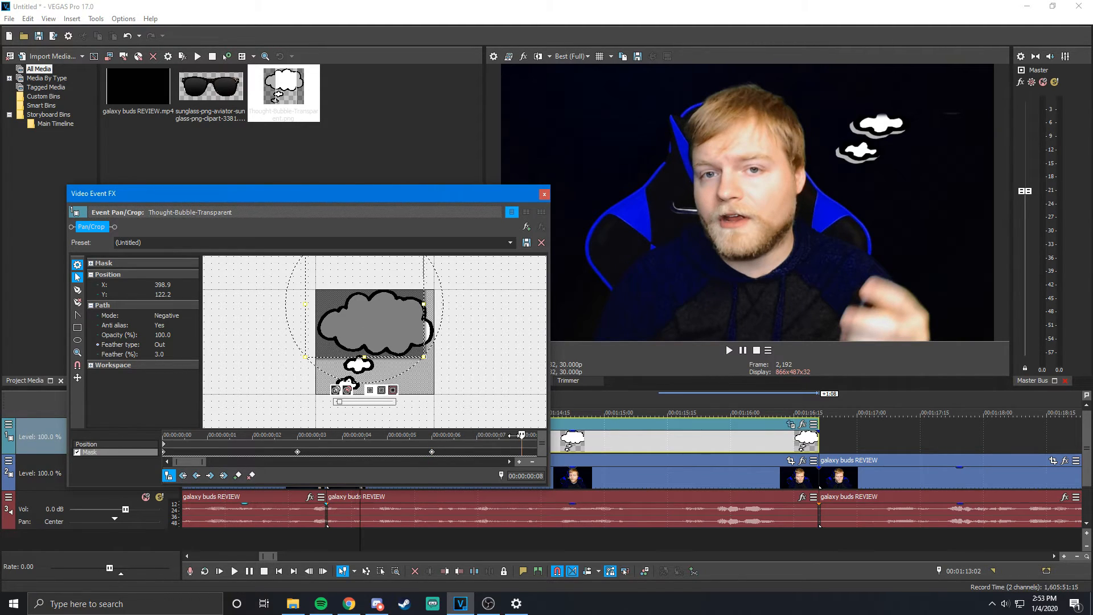
drag(529, 434, 532, 434)
drag(353, 320, 359, 289)
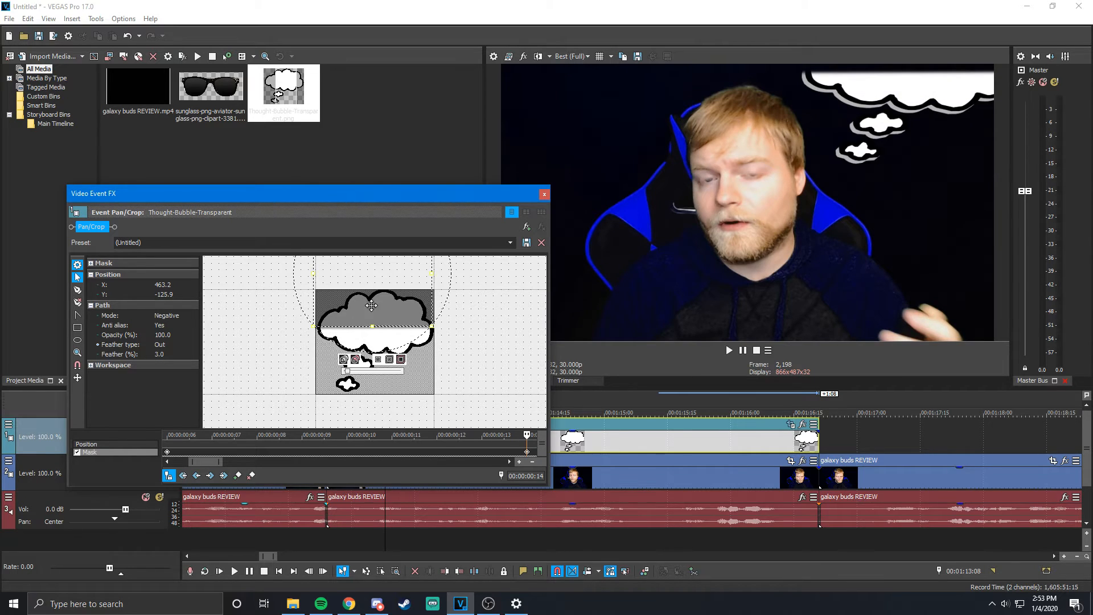
Retime the 00:00:00:14 mask keyframe to 00:00:00:09, and at 00:00:00:12 raise the mask clear of the bubble to about 481.6, -456.7
scroll(397, 452, down, 4)
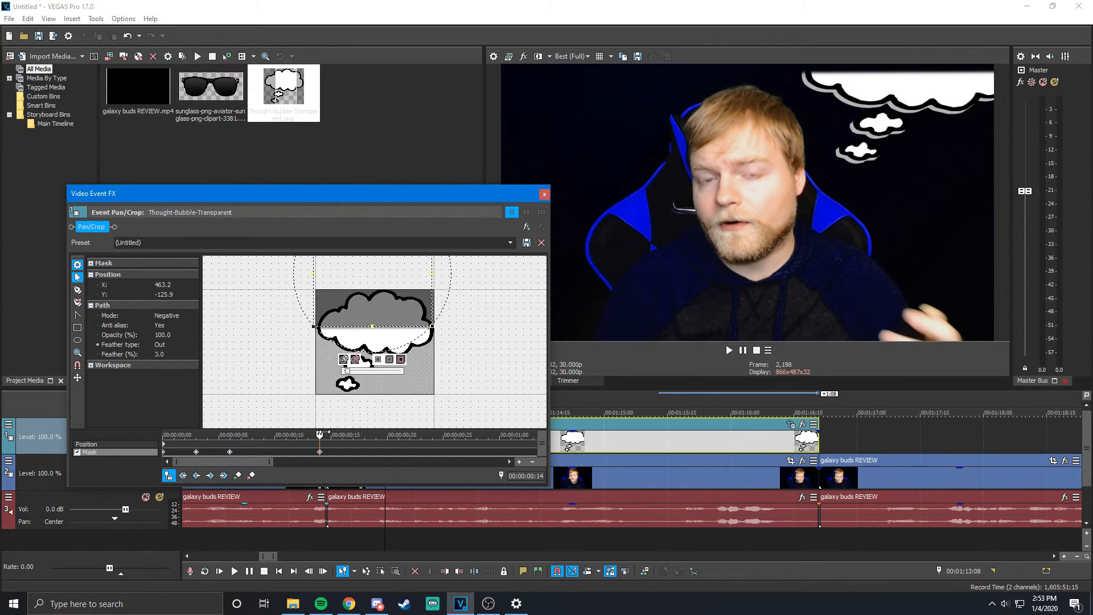
click(318, 452)
drag(319, 454, 297, 437)
click(229, 435)
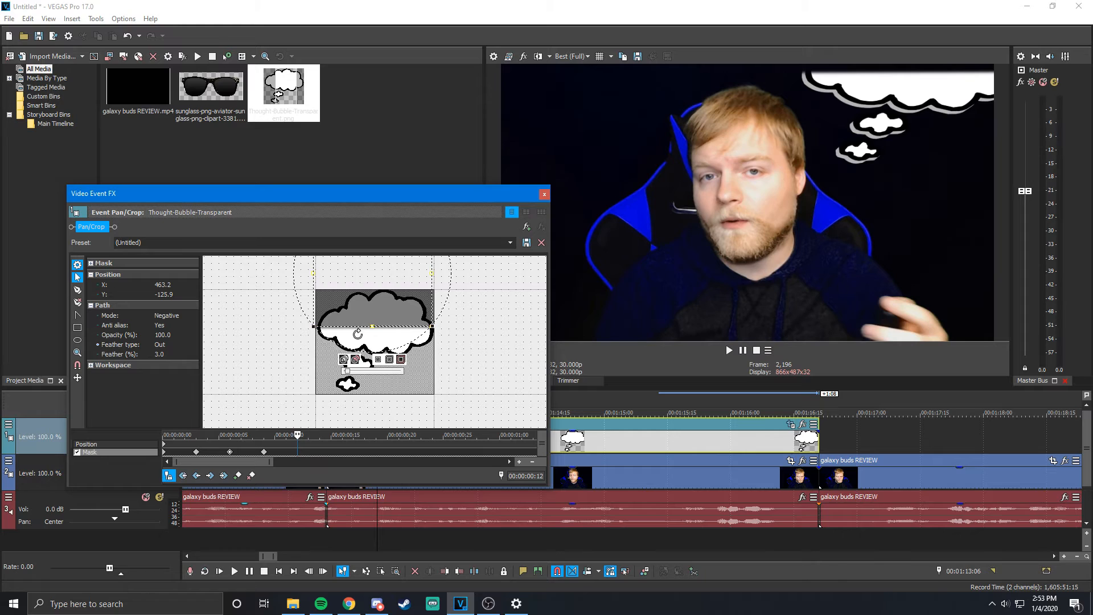
drag(368, 317, 371, 276)
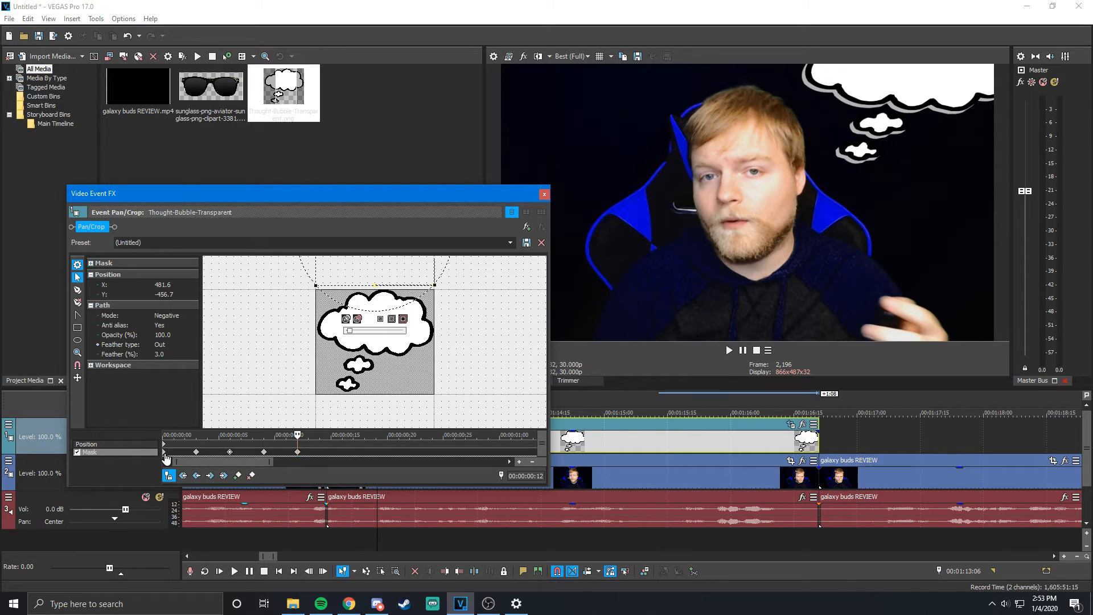
Review the thought bubble's reveal by scrubbing the mask animation between the event start and 00:00:00:15, ending at 00:00:00:12
click(164, 453)
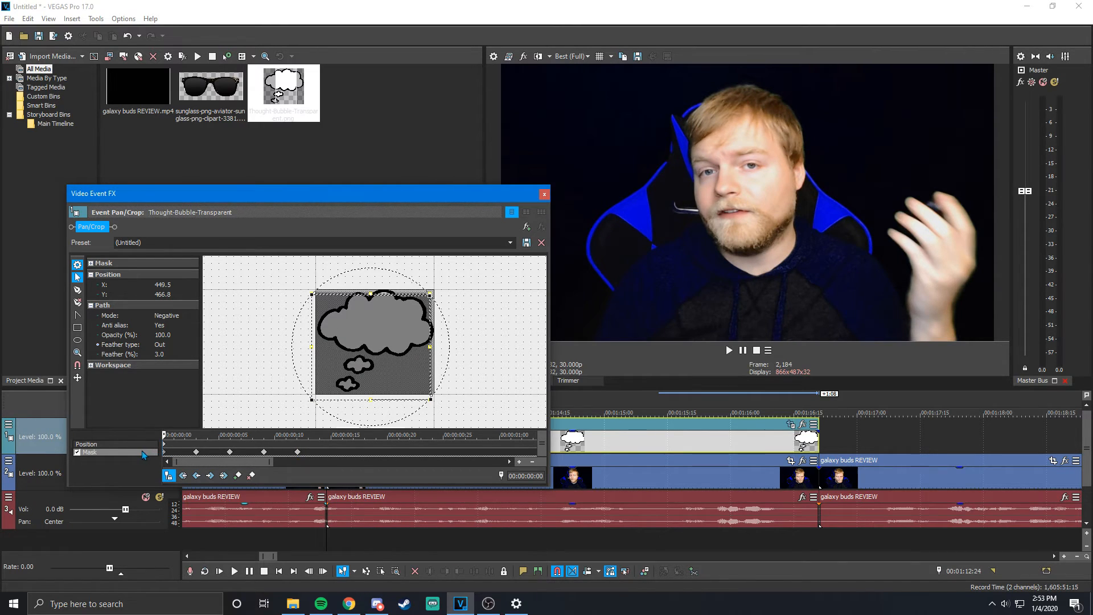
drag(165, 433, 330, 435)
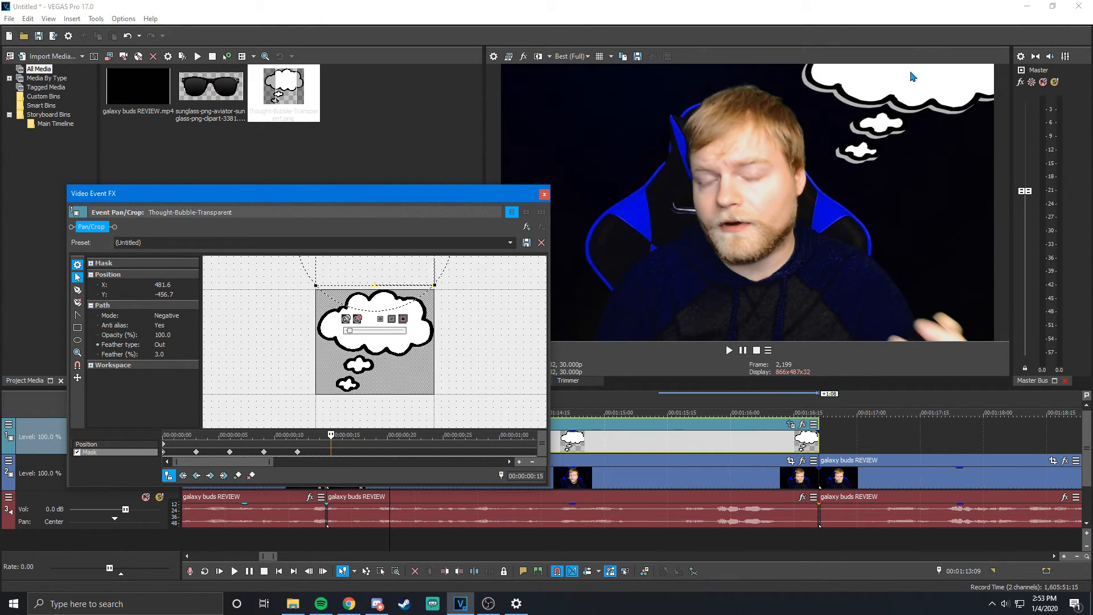
drag(329, 434, 304, 442)
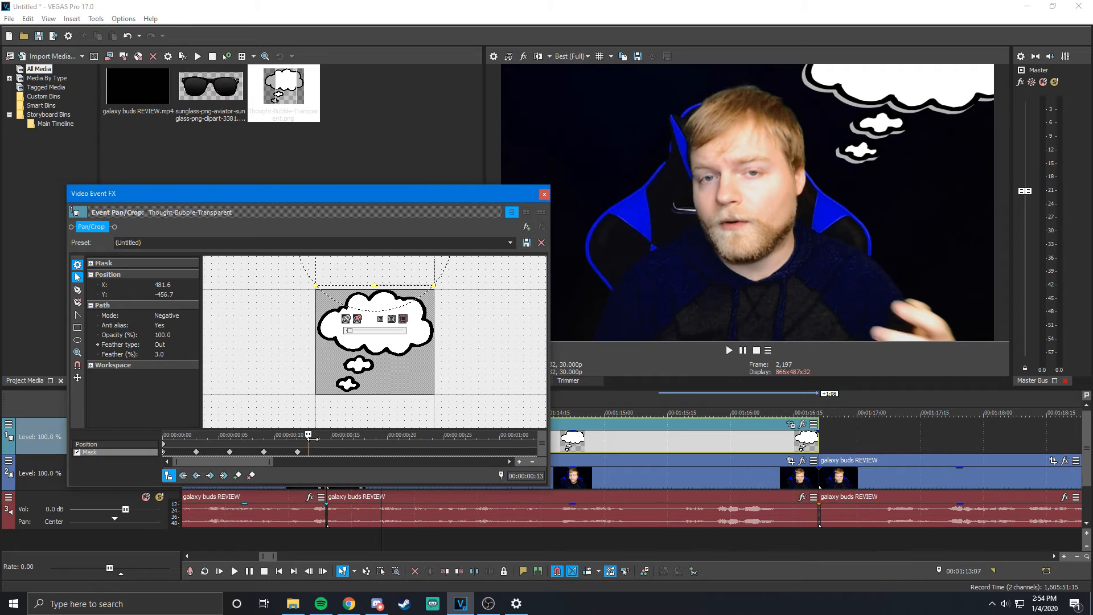
drag(302, 437, 162, 437)
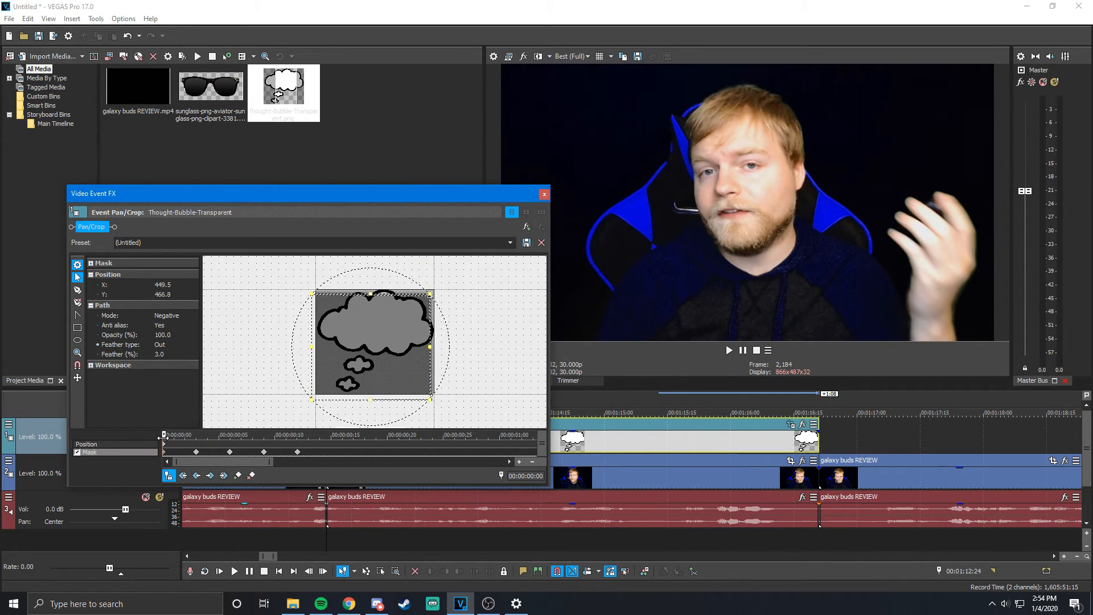
drag(163, 436, 297, 437)
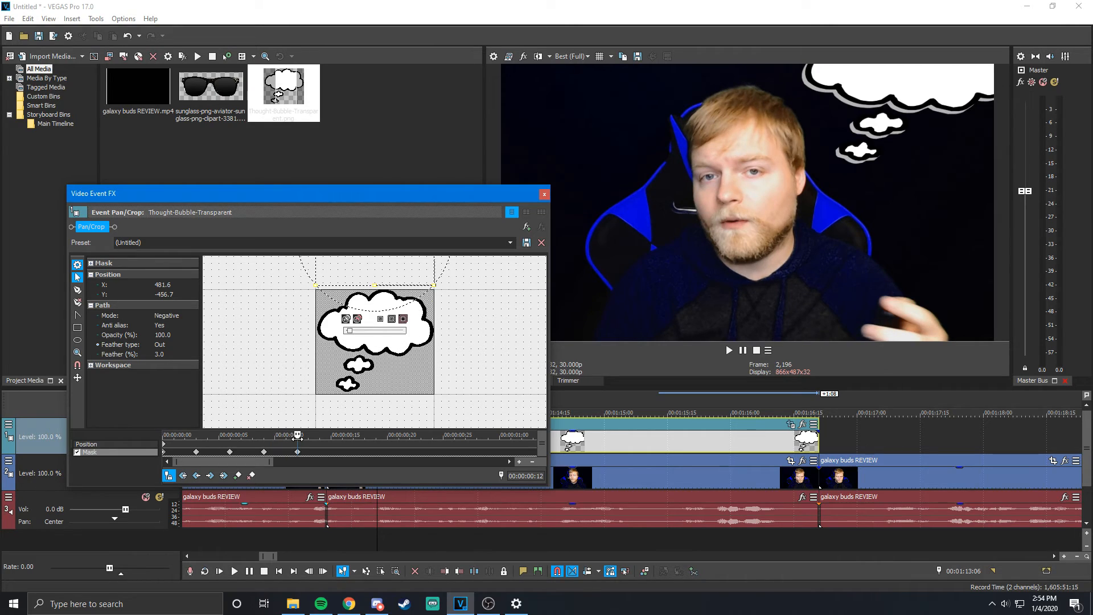
At 00:00:00:08, set the mask's feather type to Both with 14.0% feather, and scrub the mask timeline to check the softened edge
scroll(369, 296, down, 3)
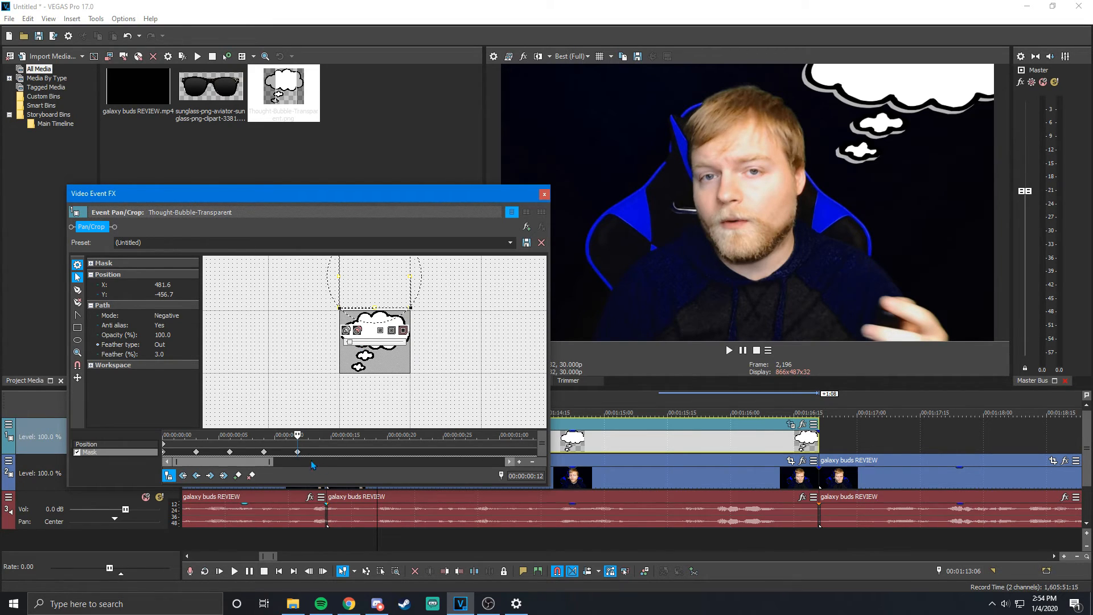
drag(299, 438, 251, 445)
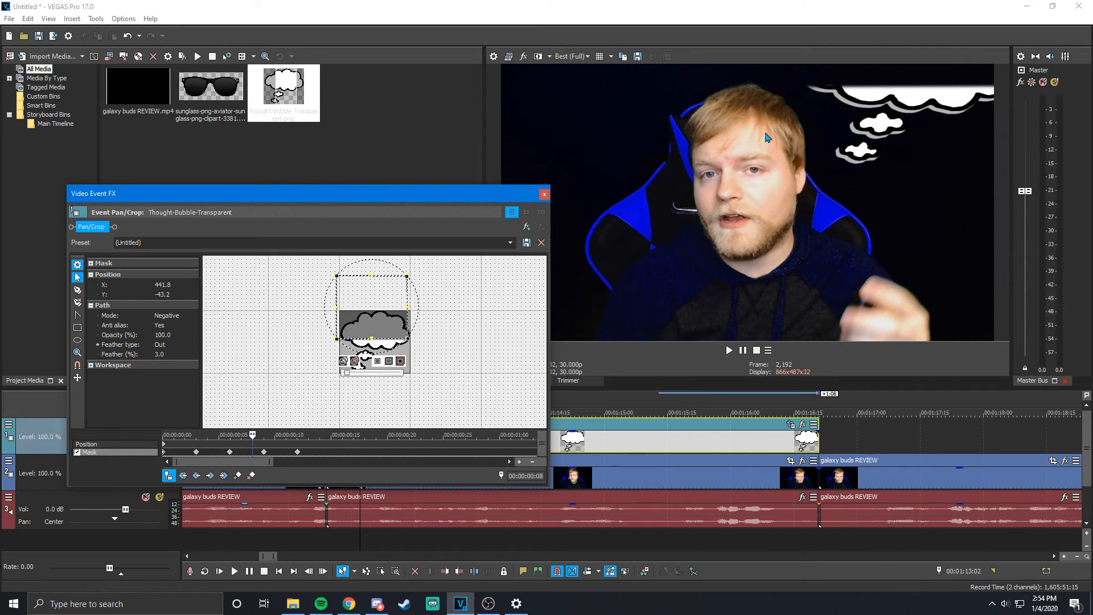
click(164, 345)
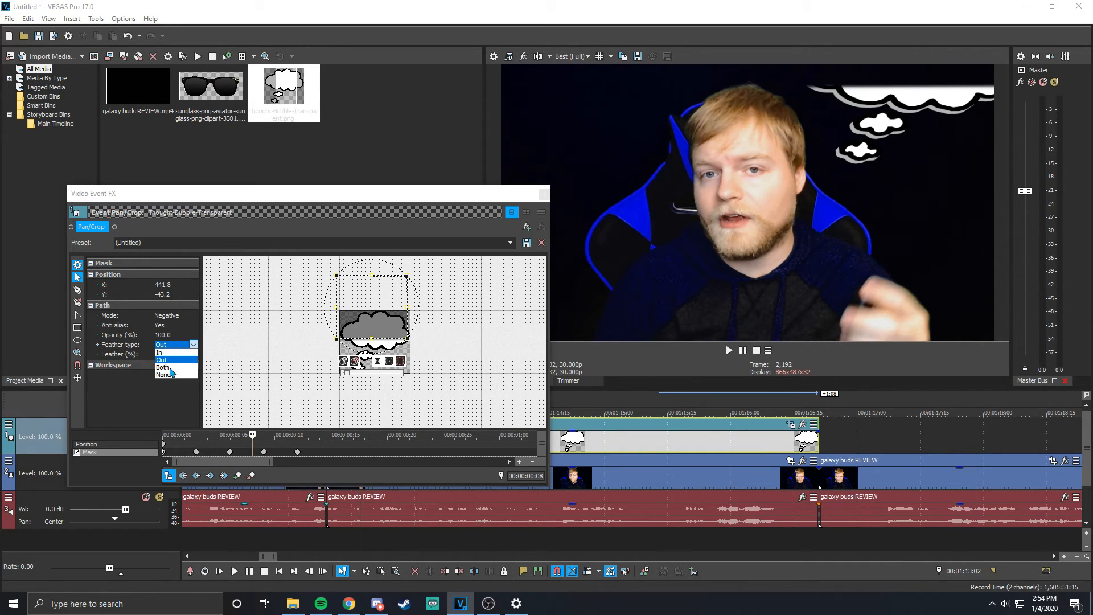
click(170, 368)
click(173, 354)
click(186, 352)
click(186, 352)
click(186, 351)
click(186, 352)
click(186, 352)
click(186, 351)
click(186, 352)
click(186, 352)
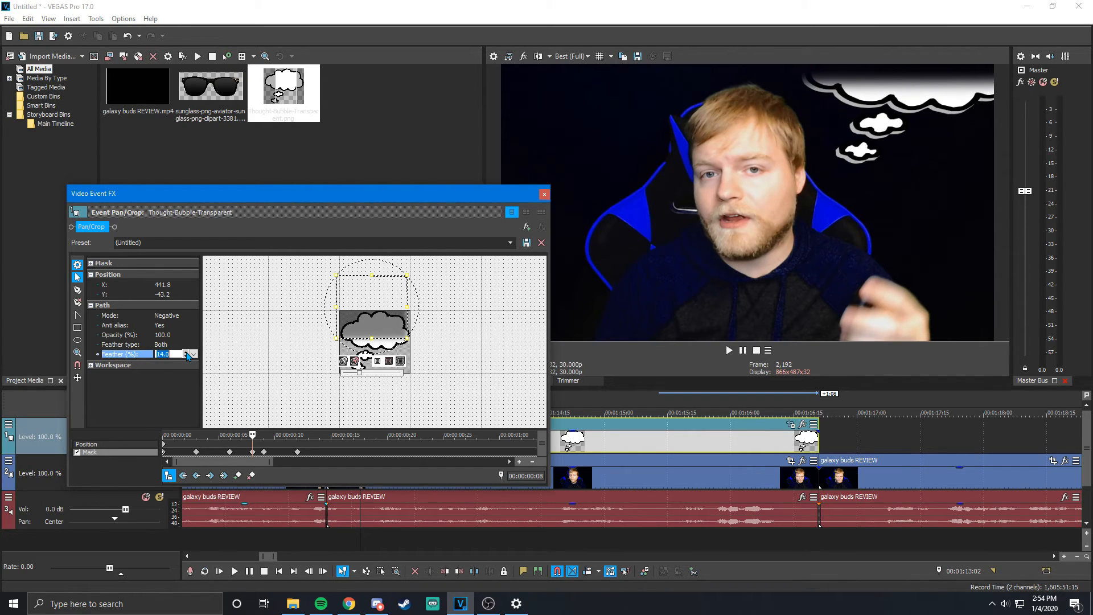
mouse_move(252, 435)
mouse_down()
mouse_move(169, 435)
mouse_move(256, 438)
mouse_up()
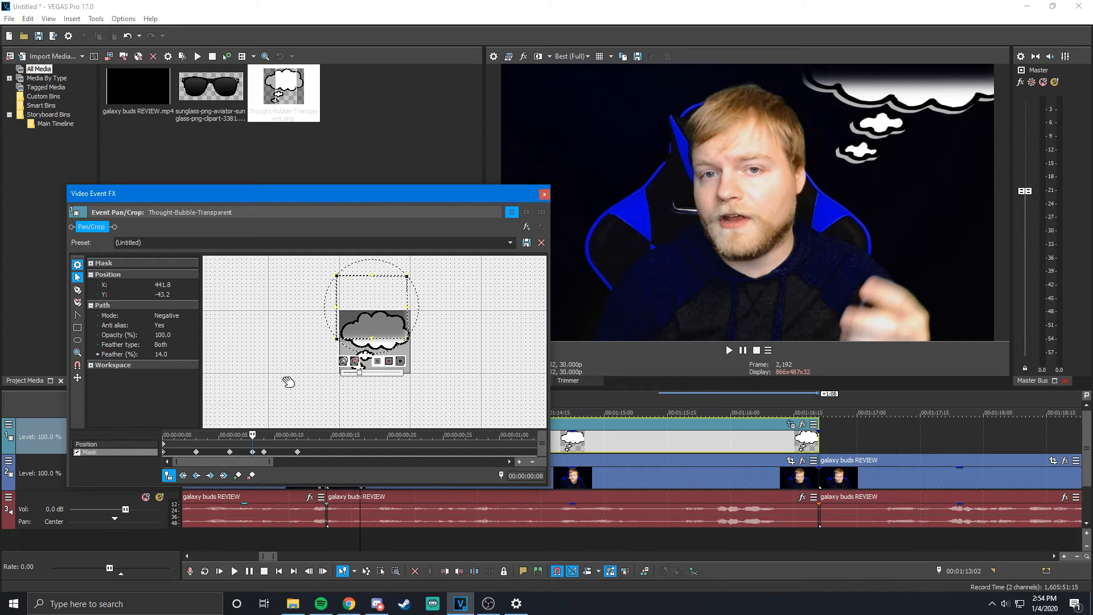
drag(253, 434, 297, 434)
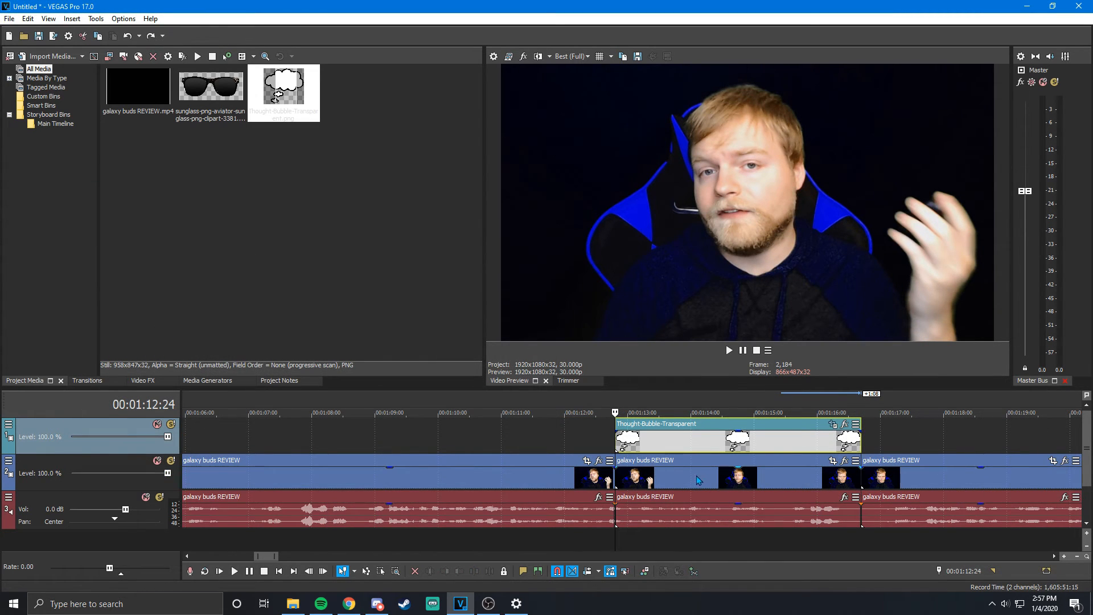
Examine the thought bubble segment and the galaxy buds REVIEW footage before and after it, including 00:00:55:16 and 00:01:57:11
click(661, 451)
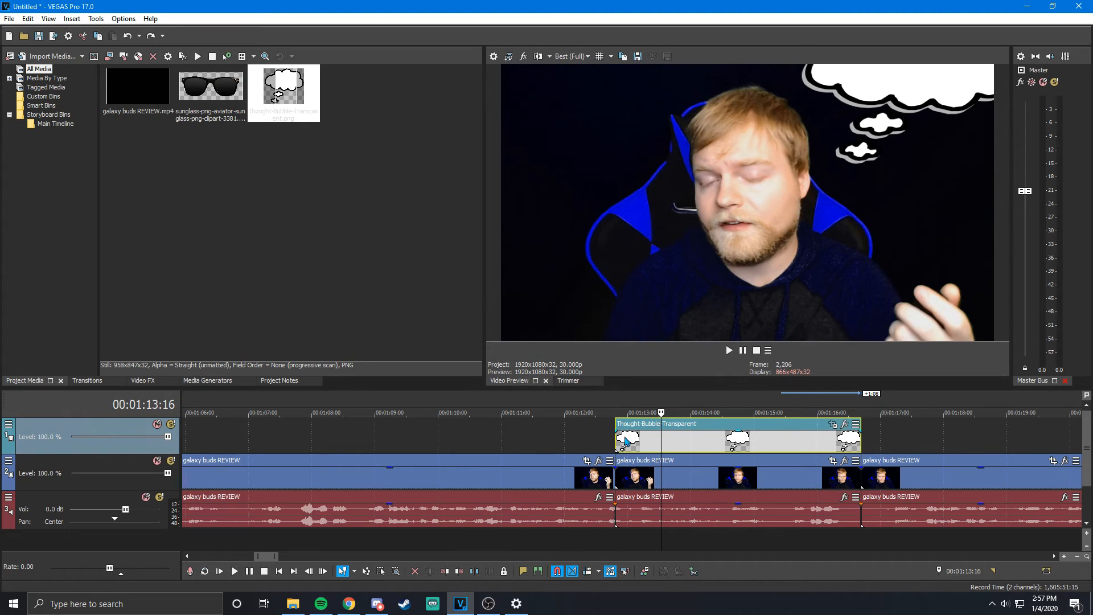
click(650, 477)
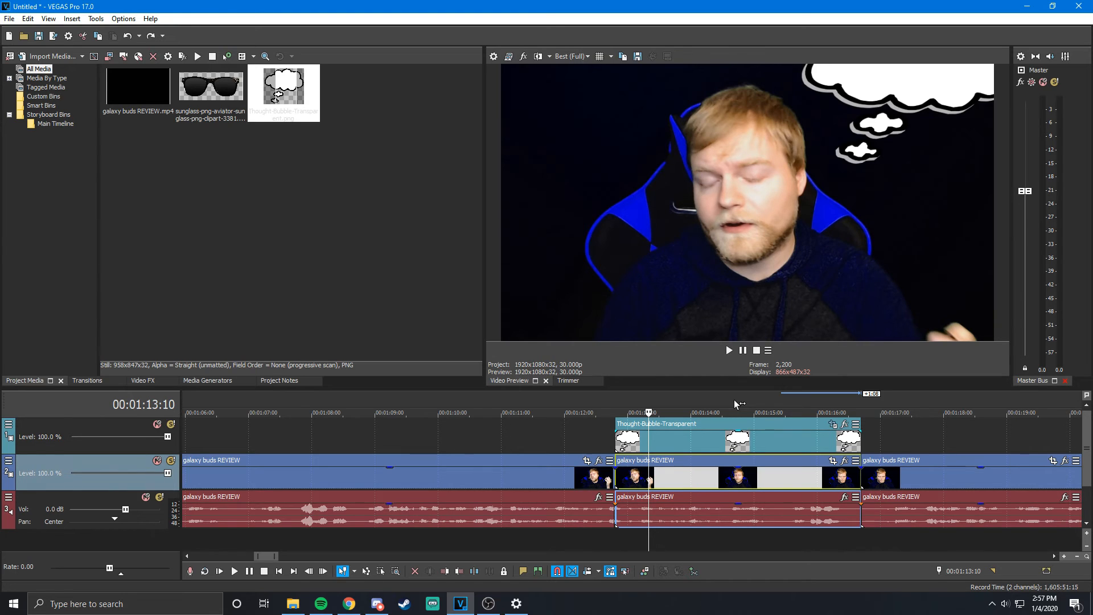
scroll(543, 474, down, 10)
scroll(544, 474, up, 8)
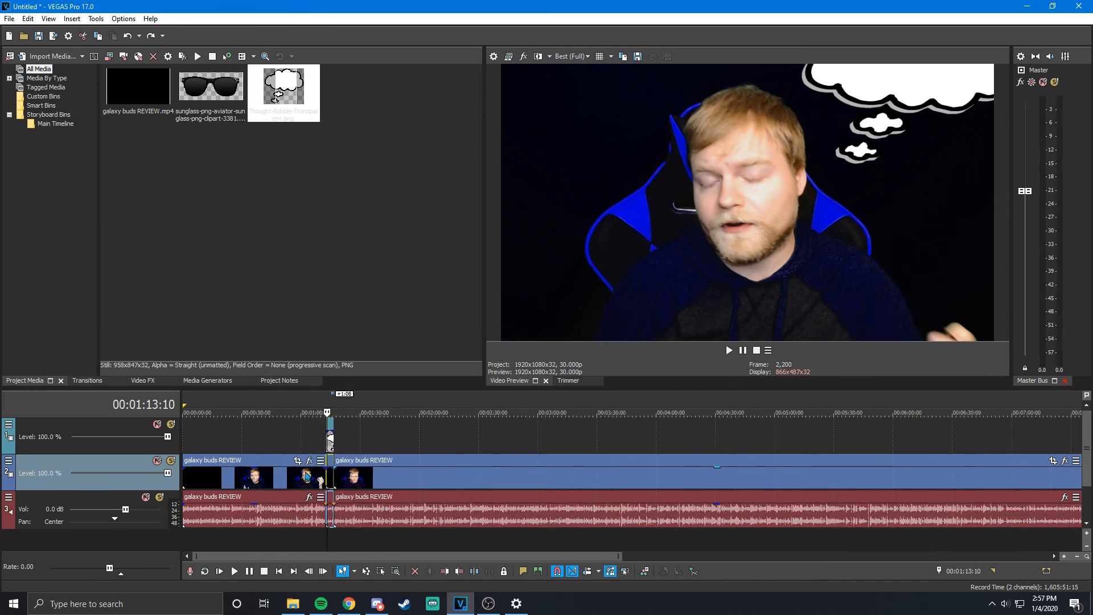
click(438, 484)
scroll(340, 494, down, 5)
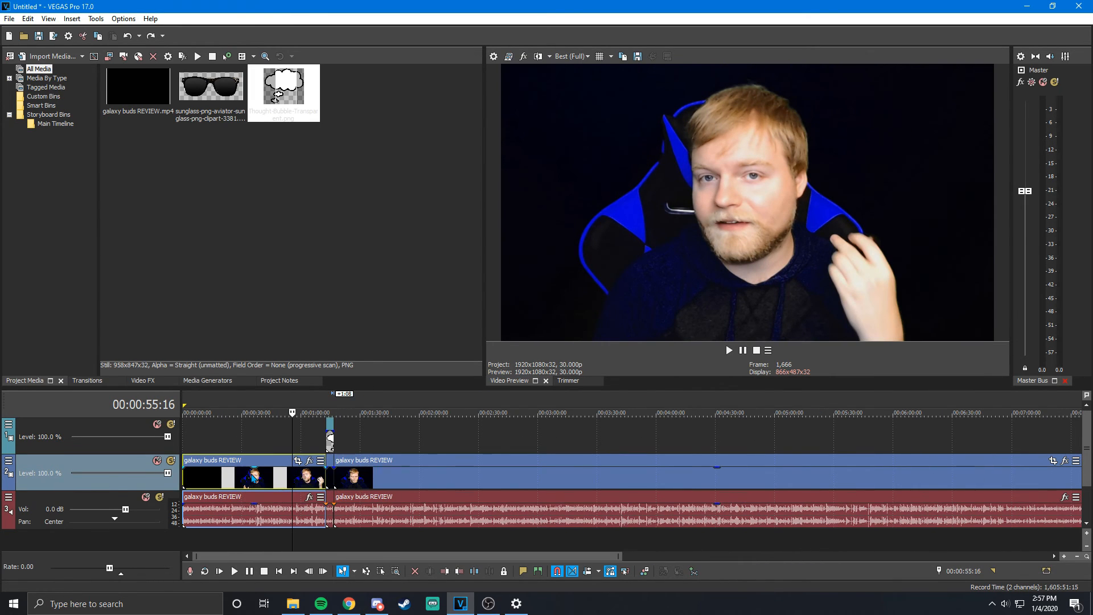
click(253, 476)
click(414, 482)
scroll(374, 502, up, 5)
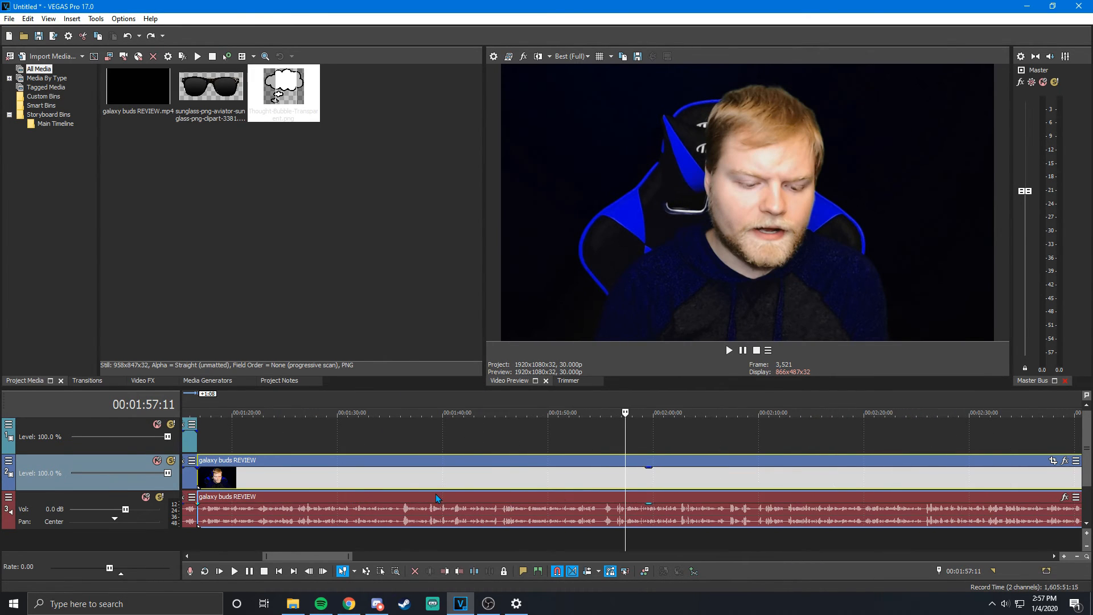
scroll(435, 493, down, 5)
View the Event Pan/Crop mask settings of the first galaxy buds REVIEW event at 00:00:05:06, and close the window
click(401, 475)
click(420, 460)
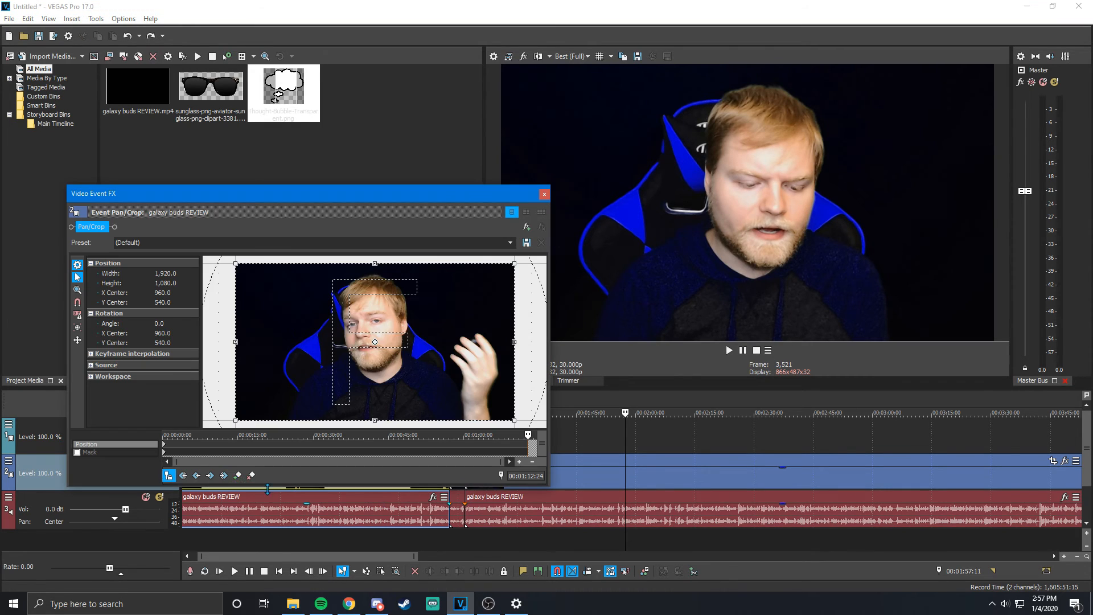
click(189, 439)
click(119, 452)
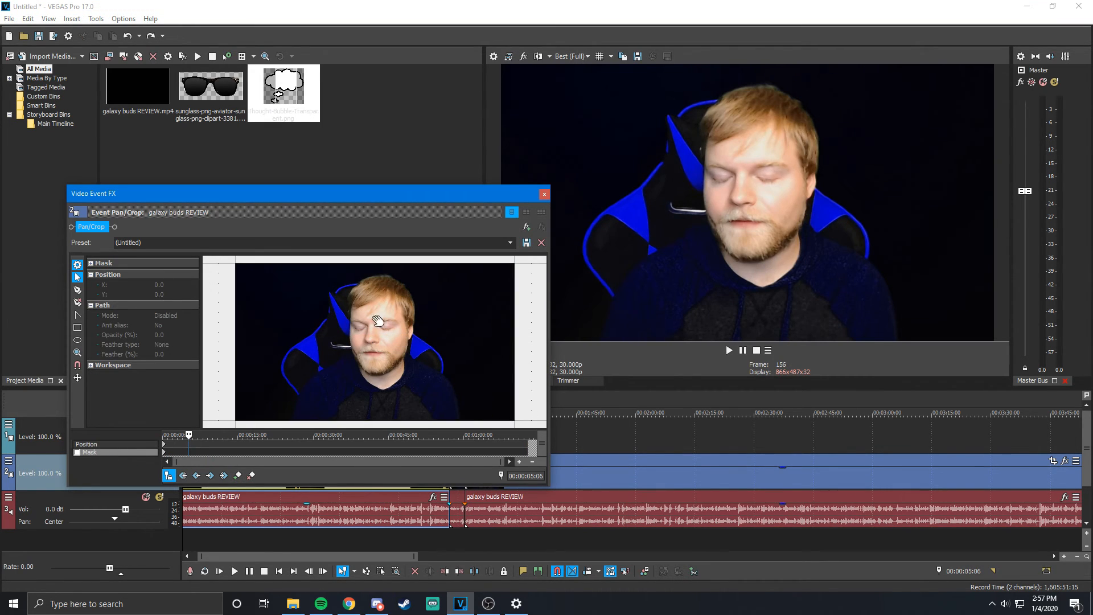
click(544, 194)
Return to the thought bubble event and place the playhead at its start, 00:01:12:24
click(412, 488)
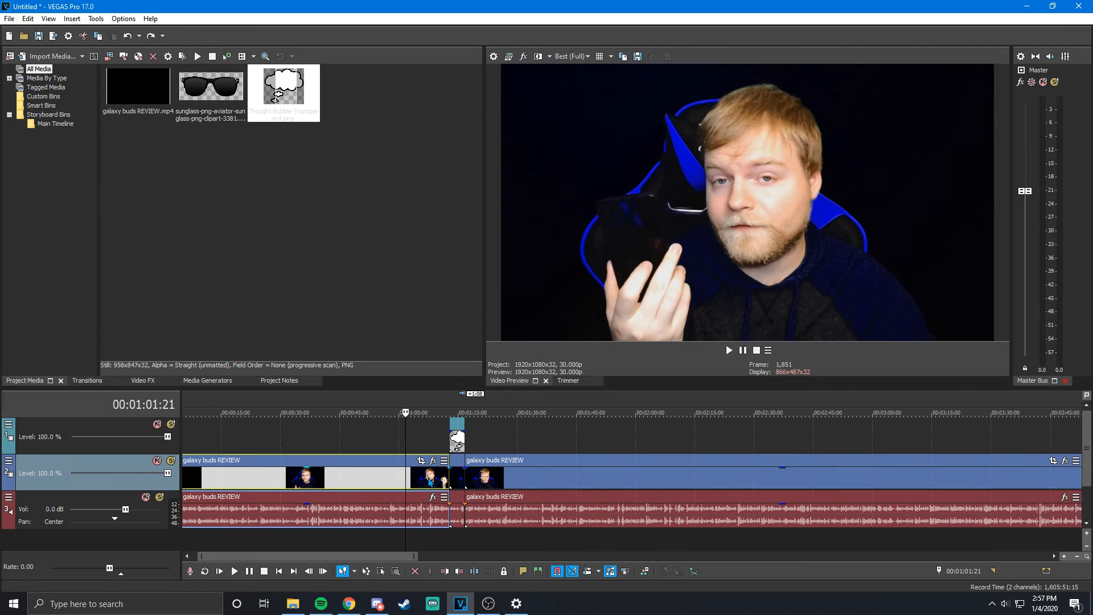
scroll(767, 478, up, 4)
click(766, 476)
scroll(747, 515, up, 6)
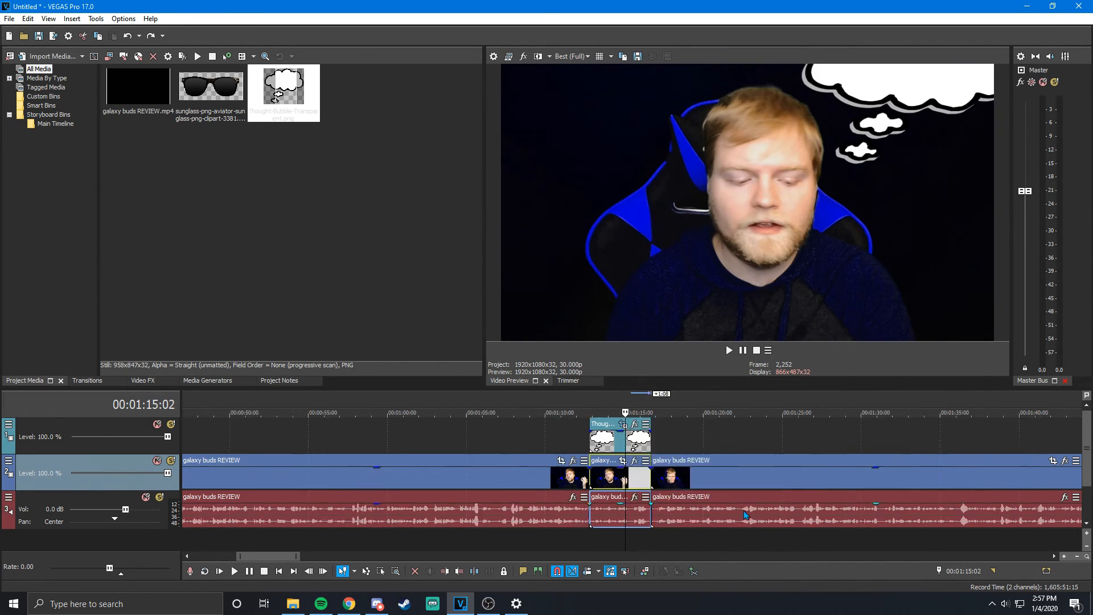
click(470, 448)
click(355, 448)
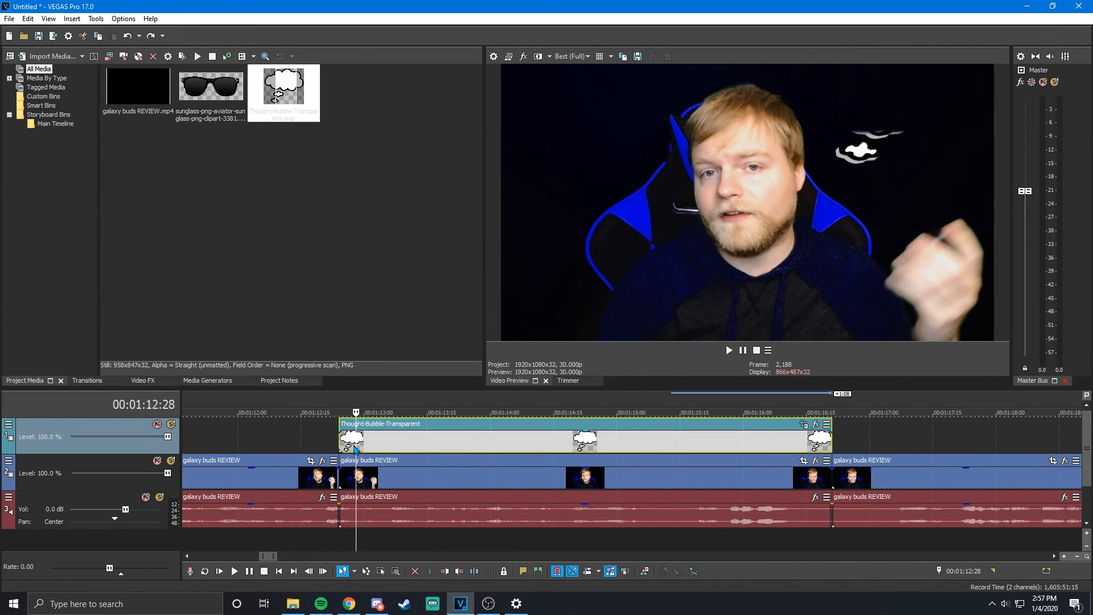
click(347, 448)
click(341, 445)
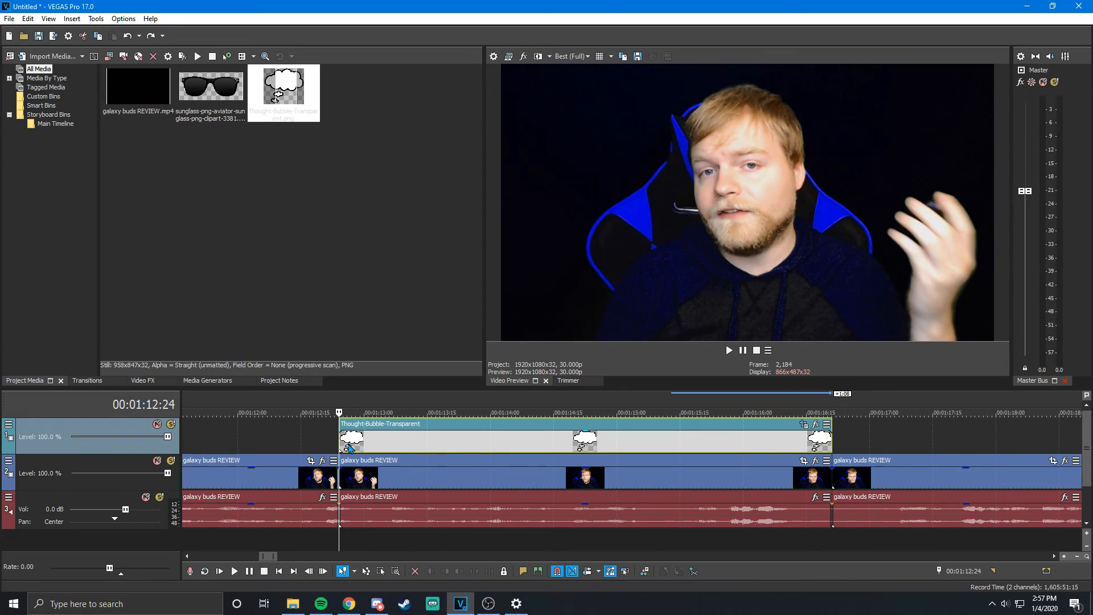
Review the thought bubble's masked reveal at several points between 00:01:12:26 and 00:01:13:21, ending at 00:01:13:13
click(347, 445)
click(368, 444)
click(411, 444)
click(453, 445)
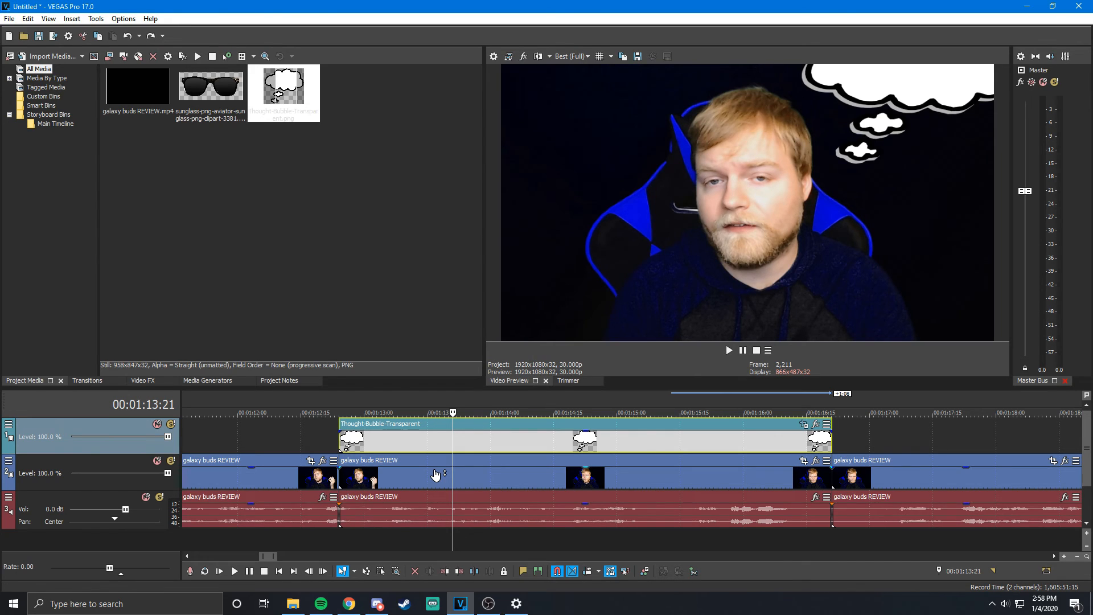
click(356, 478)
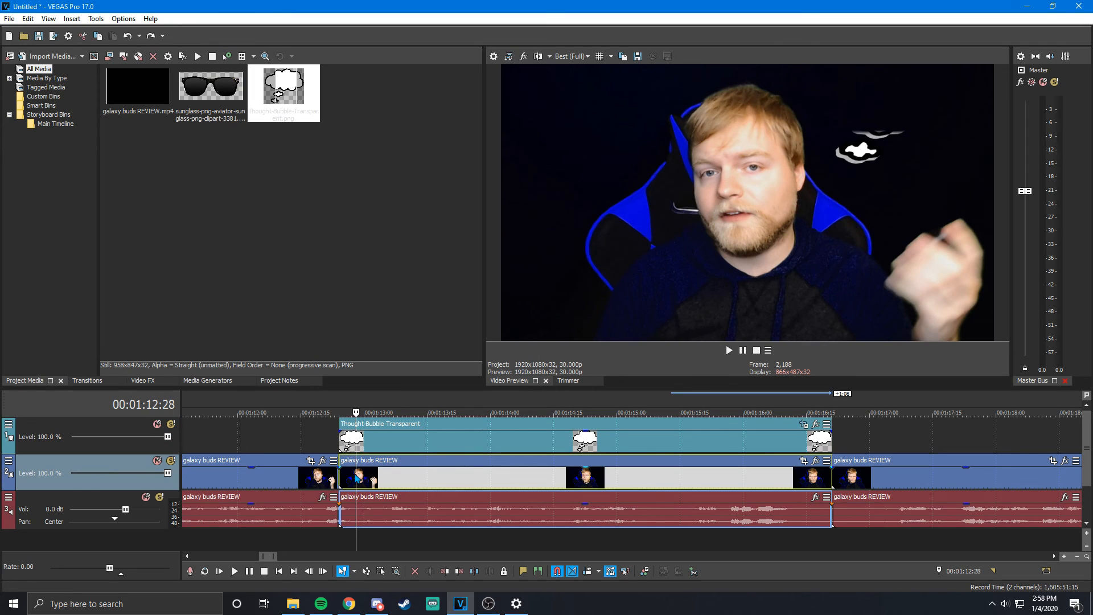
click(352, 441)
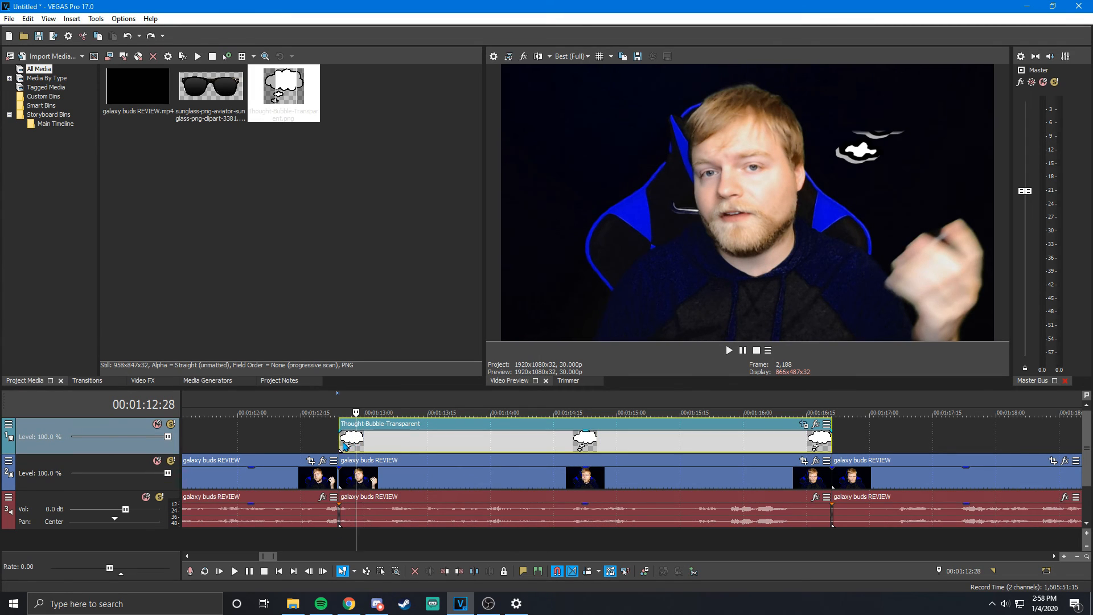
click(347, 484)
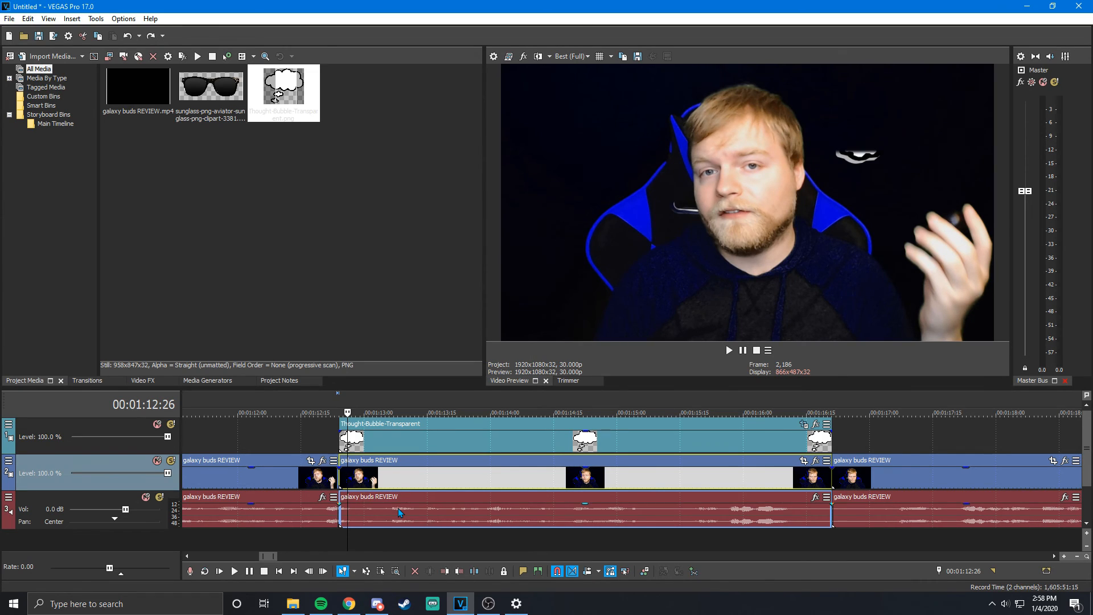
click(418, 443)
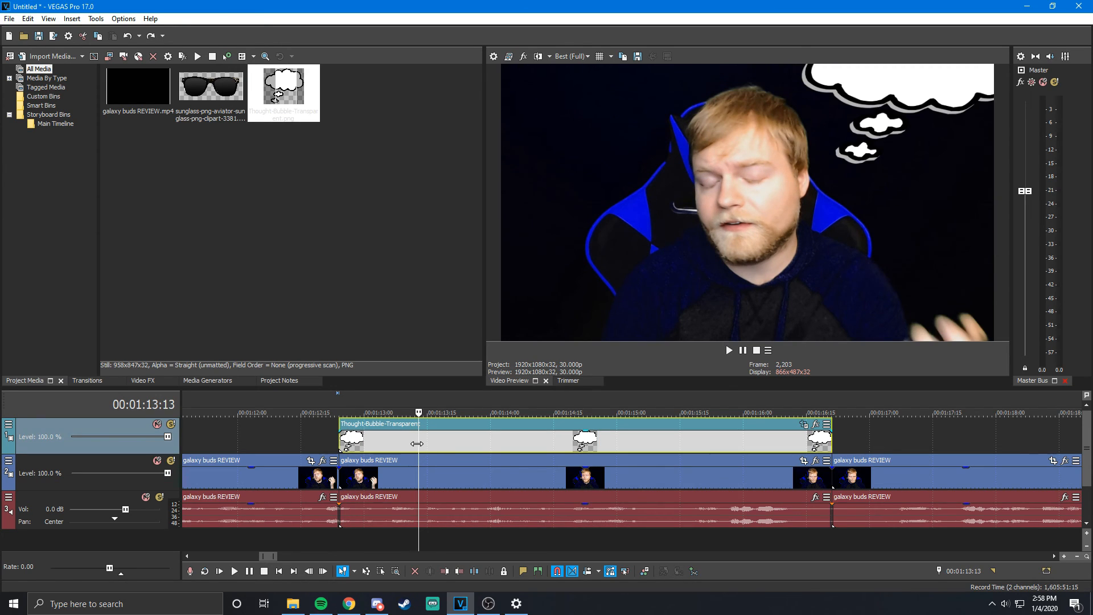